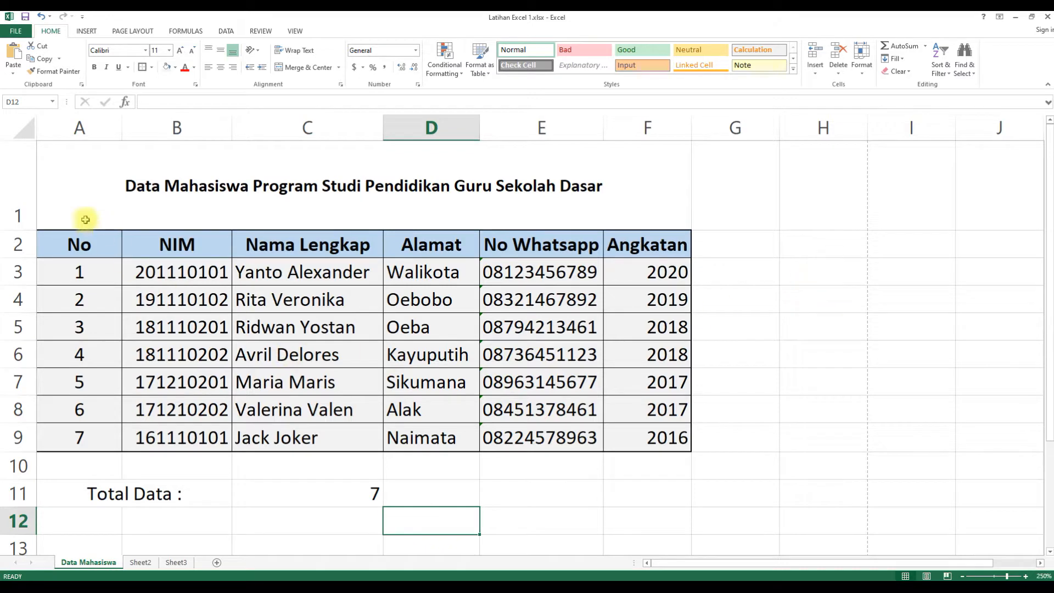
# Narrow the empty column G next to the student data table.
pyautogui.moveTo(61, 175); pyautogui.dragTo(475, 526)
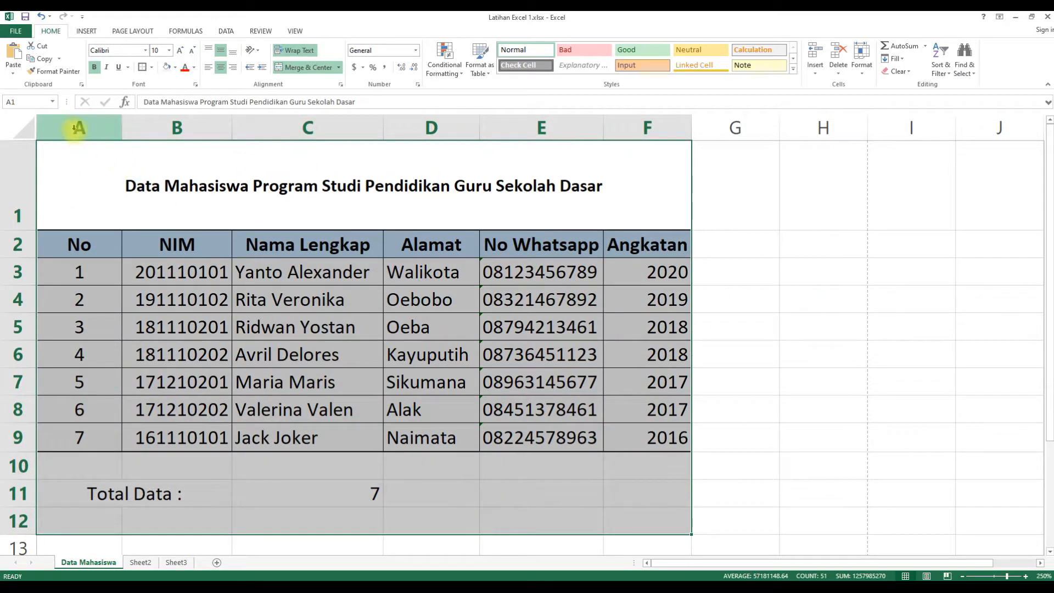
pyautogui.moveTo(779, 130); pyautogui.dragTo(722, 130)
pyautogui.click(708, 128)
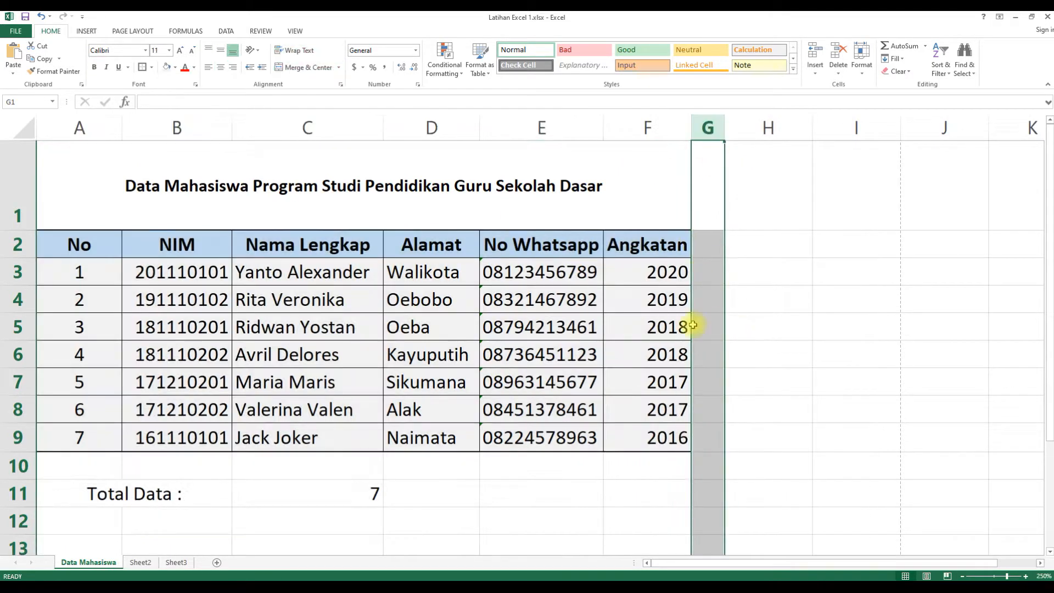
# Begin a new header row beside the existing table with "No" in H2 and "Nama" in I2.
pyautogui.click(767, 208)
pyautogui.press('Right')
pyautogui.press('Right')
pyautogui.press('Right')
pyautogui.press('Right')
pyautogui.press('Right')
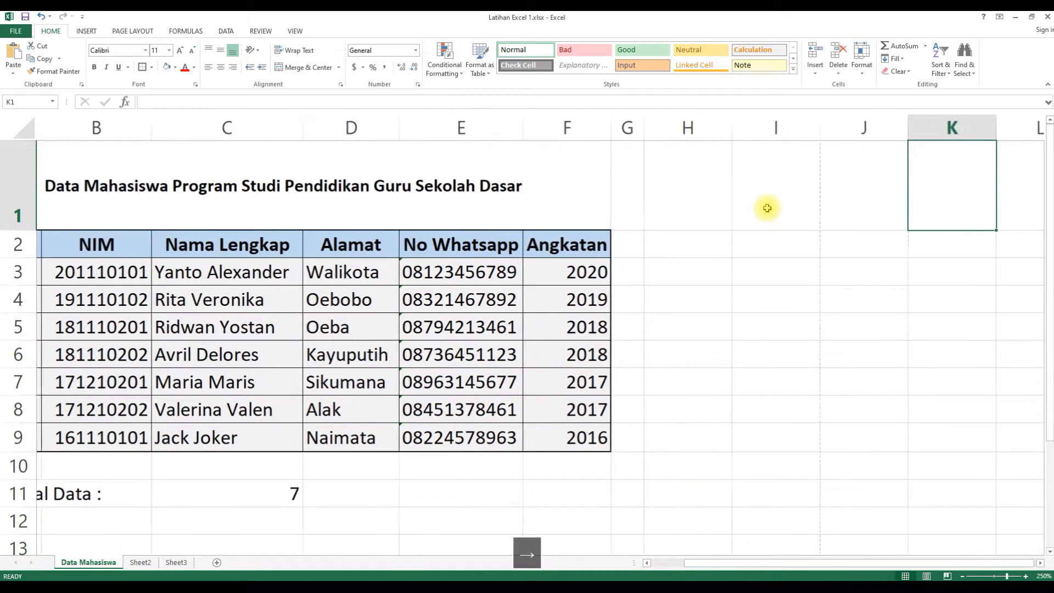
pyautogui.click(421, 248)
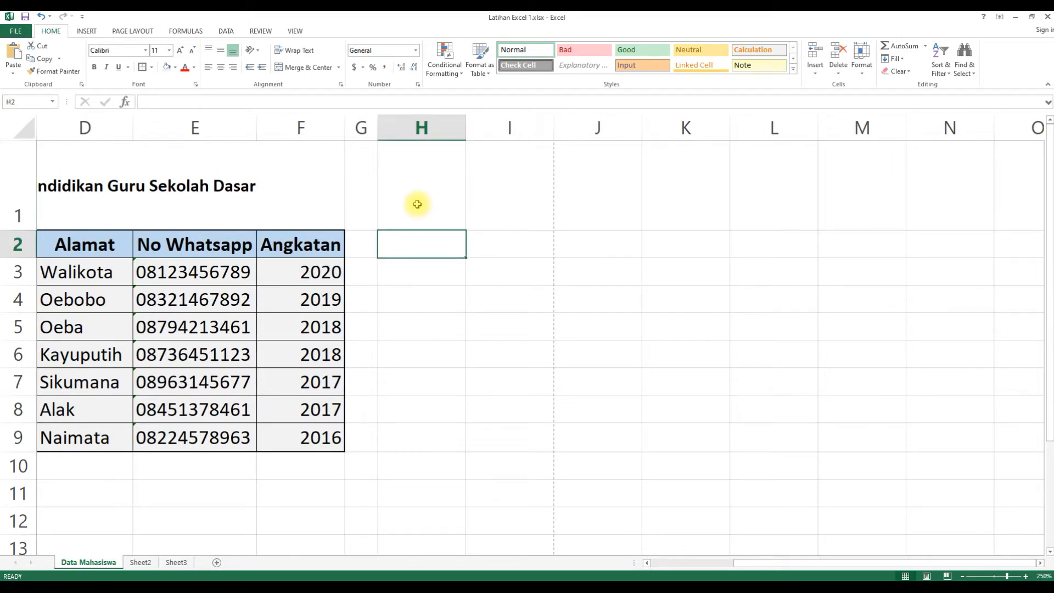
pyautogui.write('No')
pyautogui.press('Tab')
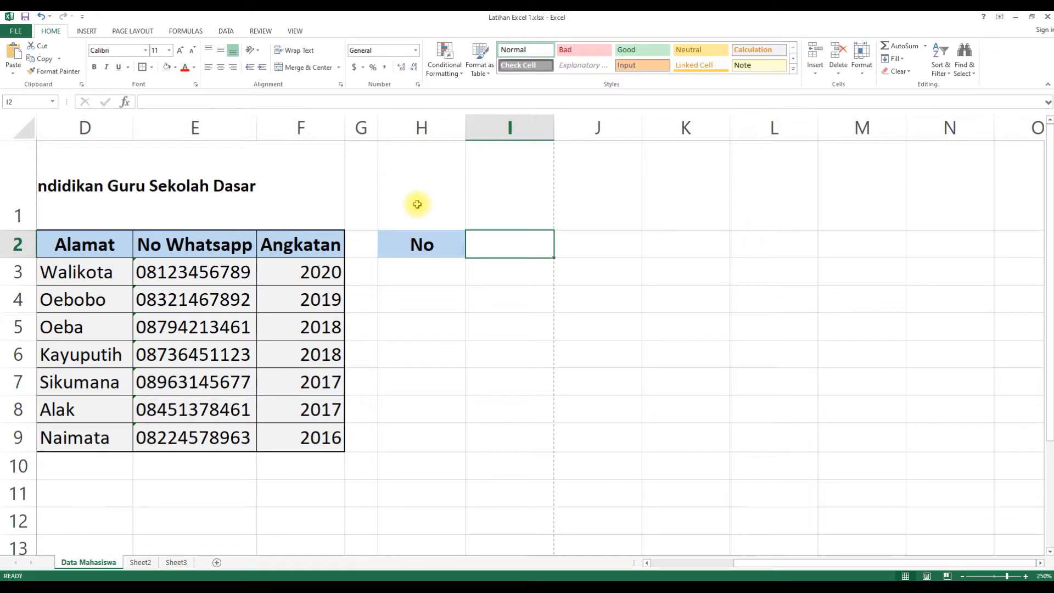
pyautogui.write('Nama')
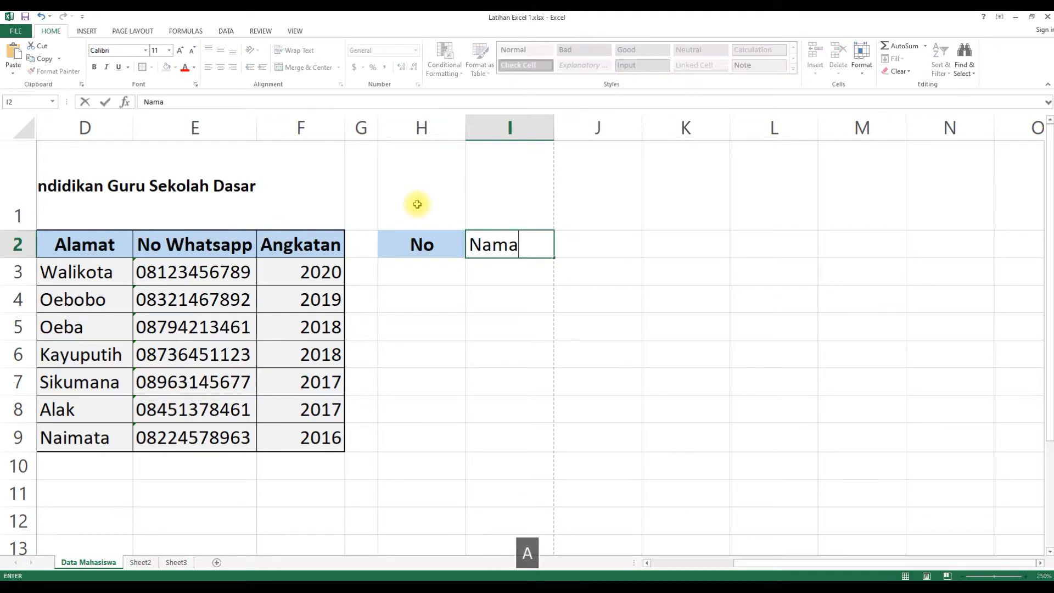
pyautogui.press('Tab')
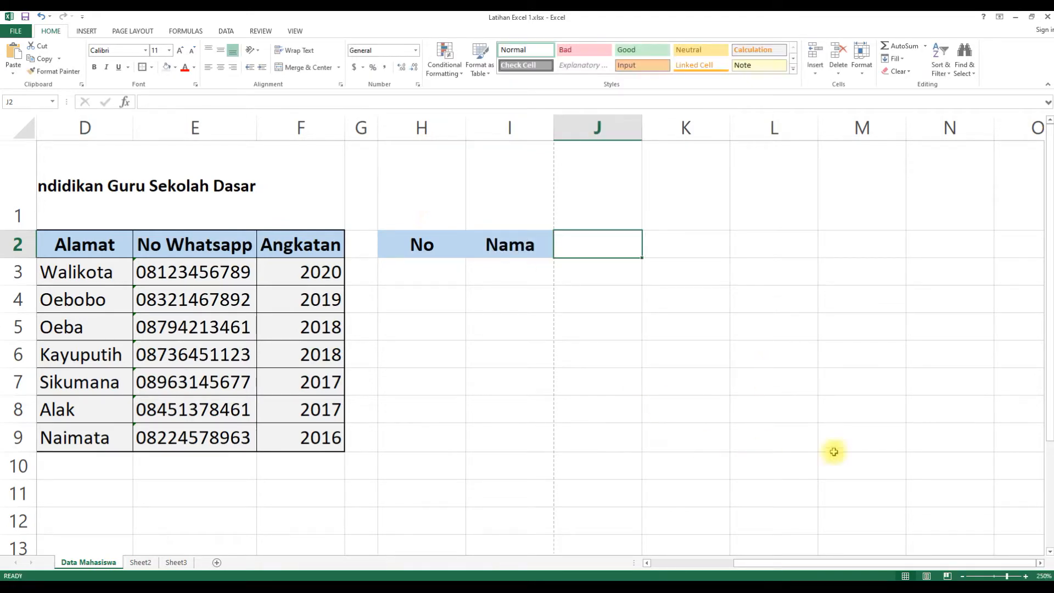
# Replace the I2 header with "NIM", enter "Nama Lengkap" in J2, and fit column J to its text.
pyautogui.moveTo(883, 563)
pyautogui.mouseDown()
pyautogui.moveTo(770, 566)
pyautogui.moveTo(863, 563)
pyautogui.mouseUp()
pyautogui.click(677, 242)
pyautogui.write('NIM')
pyautogui.press('Tab')
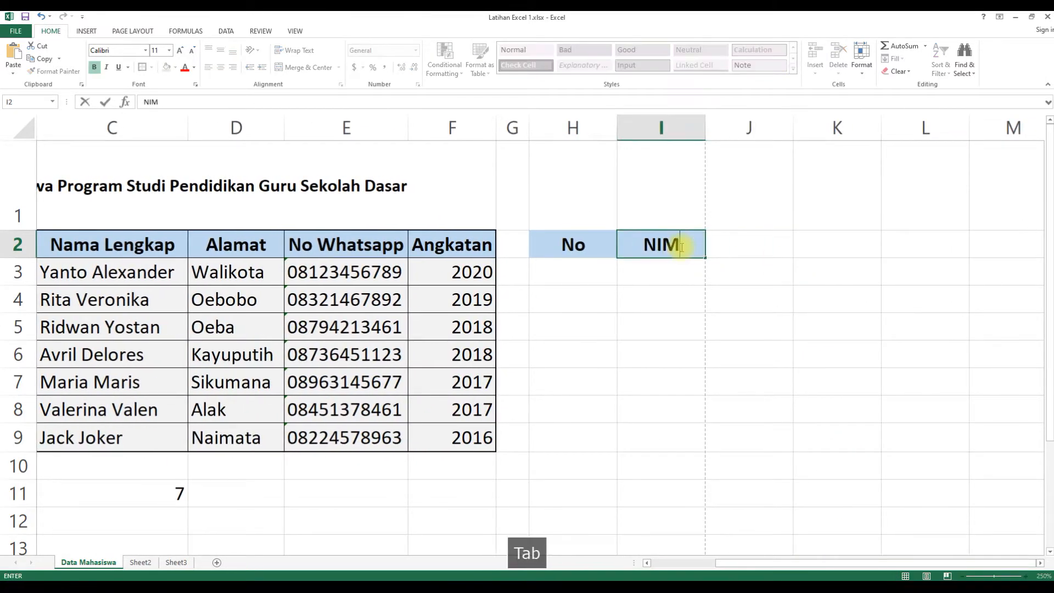
pyautogui.write('Nama Lengkap')
pyautogui.press('Tab')
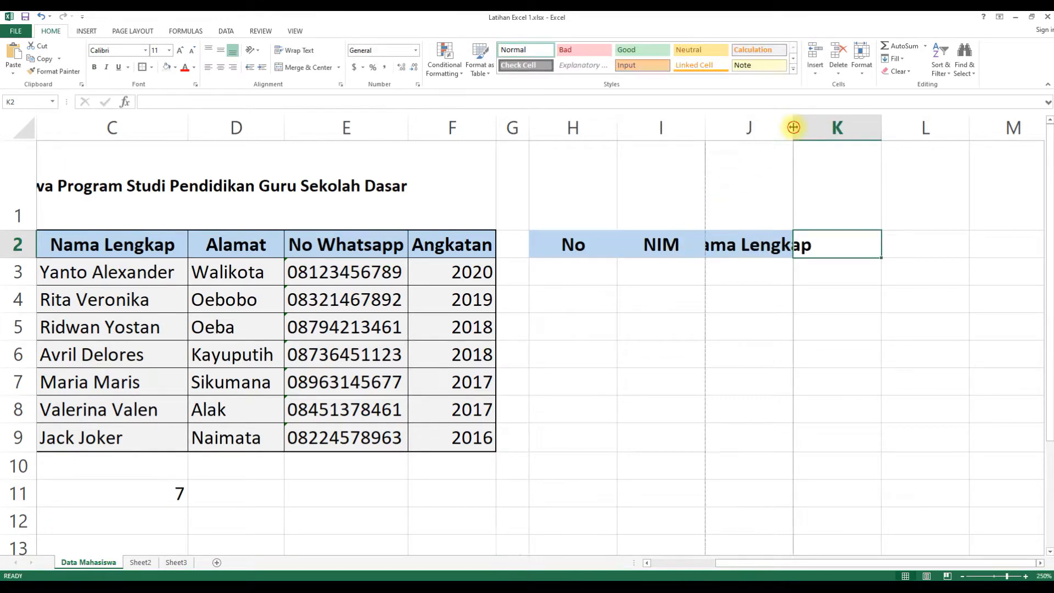
pyautogui.doubleClick(794, 128)
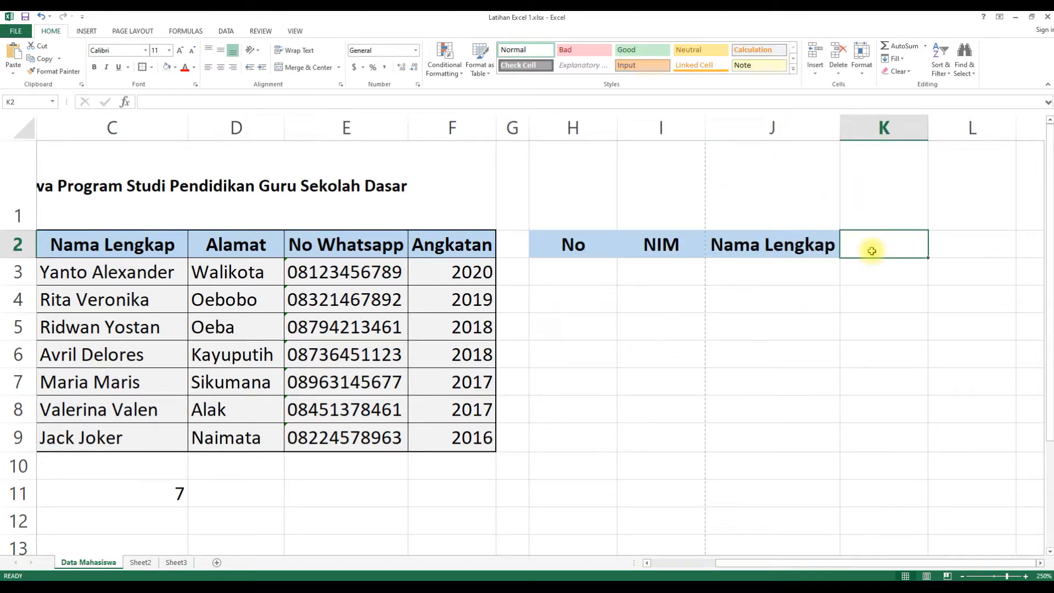
# Enter the header "Tugas 1" in cell K2.
pyautogui.write('T')
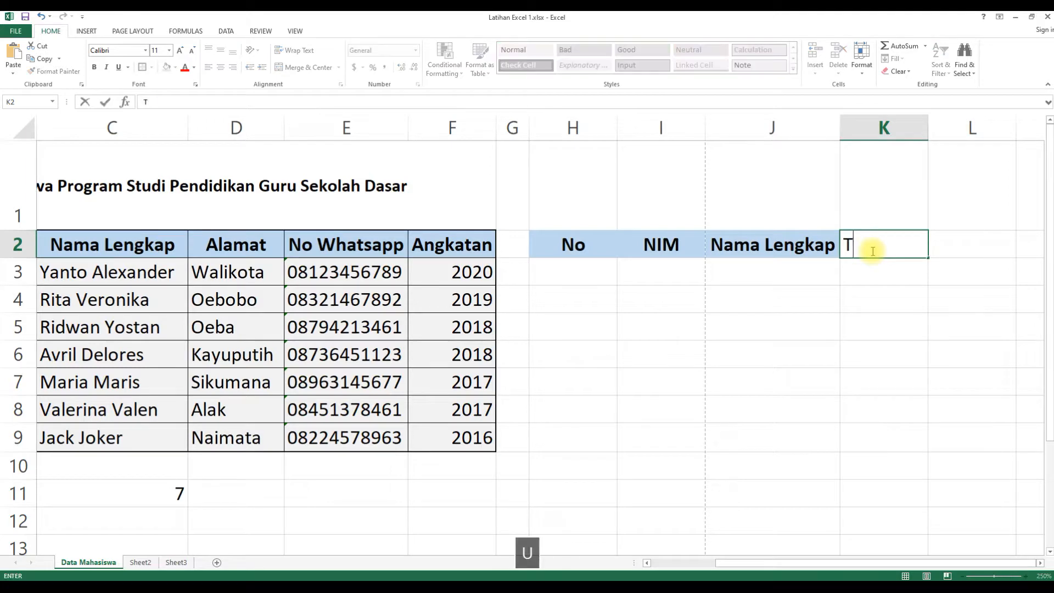
pyautogui.write('ugas 1')
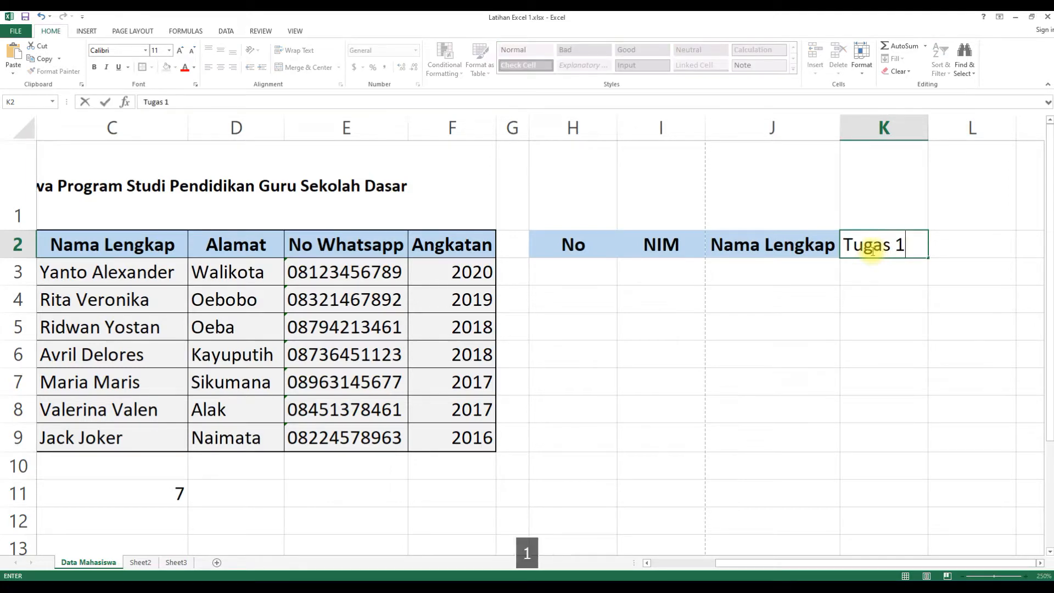
pyautogui.press('Tab')
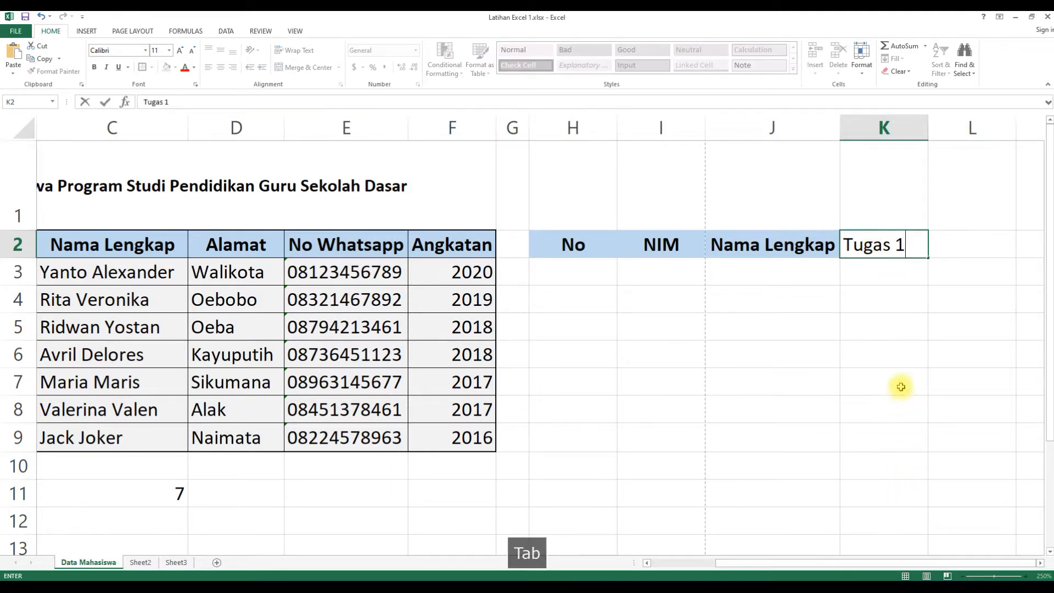
pyautogui.press('Tab')
pyautogui.press('Tab')
pyautogui.press('Tab')
# Enter "Nilai Tugas" as the header in K2, leaving L2 empty.
pyautogui.press('Left')
pyautogui.press('Left')
pyautogui.press('Left')
pyautogui.press('Left')
pyautogui.write('Nilai Tugas')
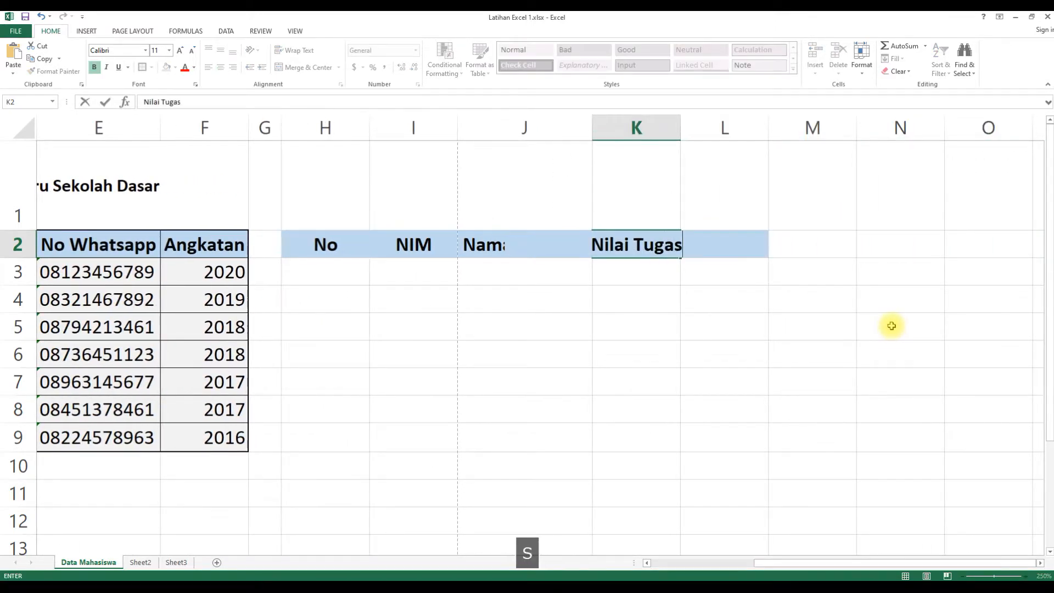
pyautogui.press('Tab')
pyautogui.press('Tab')
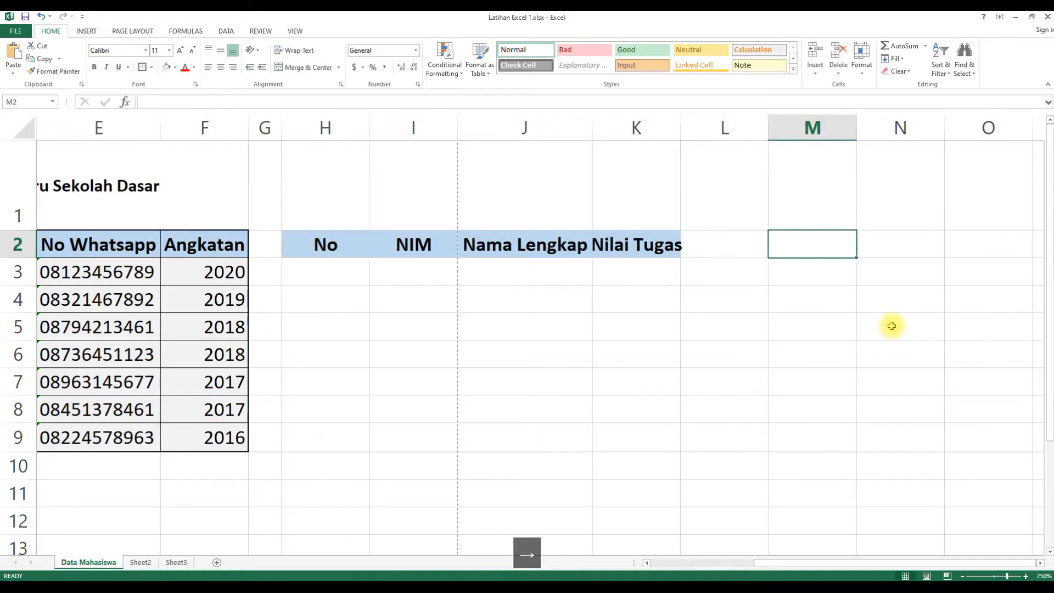
# Enter the subheaders "Tugas 1", "Tugas 2" and "Tugas 3" in cells K3 to M3.
pyautogui.press('Left')
pyautogui.press('Left')
pyautogui.press('Down')
pyautogui.write('Tugas')
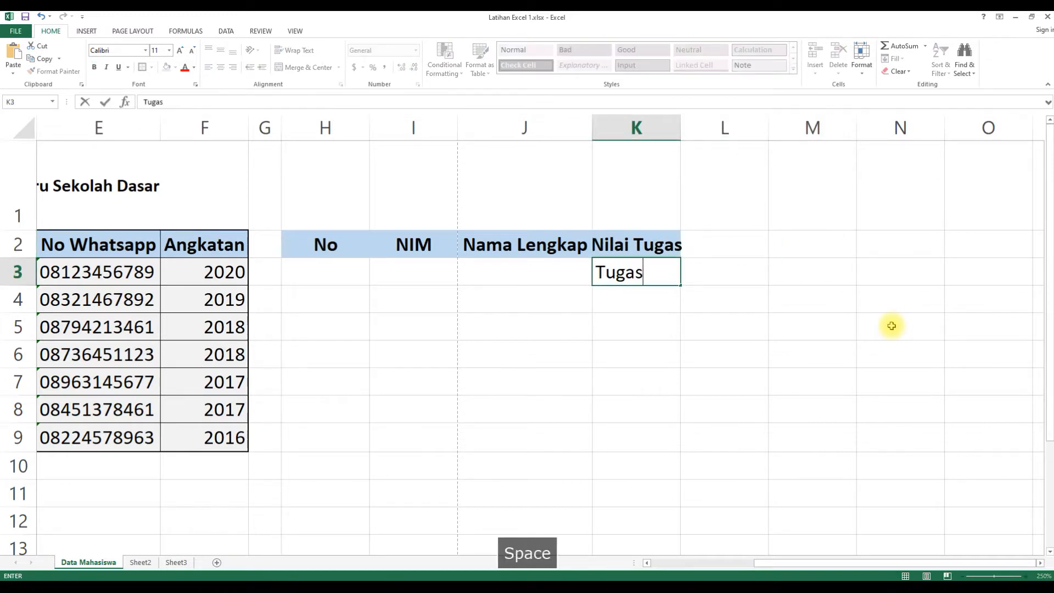
pyautogui.press('Tab')
pyautogui.write('Tuga')
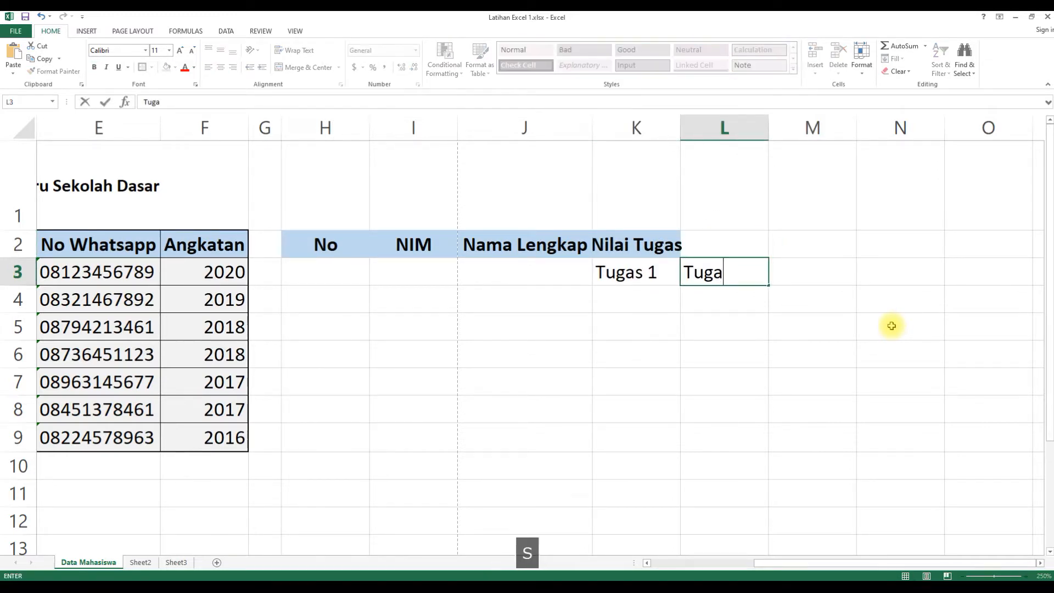
pyautogui.write('s 2')
pyautogui.press('Tab')
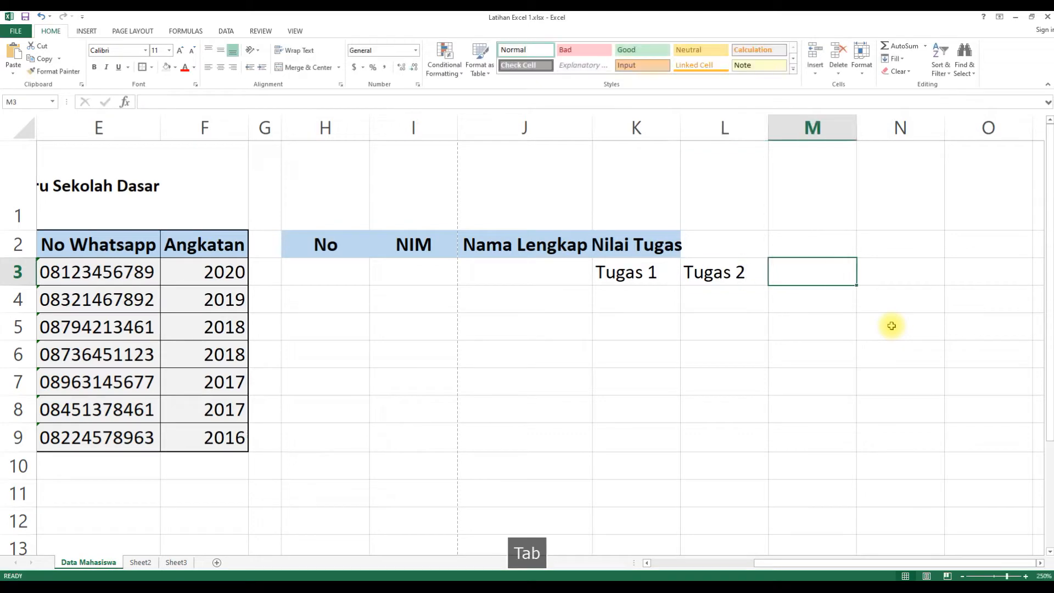
pyautogui.press('Up')
pyautogui.press('Down')
pyautogui.write('Tugas 3')
pyautogui.press('Right')
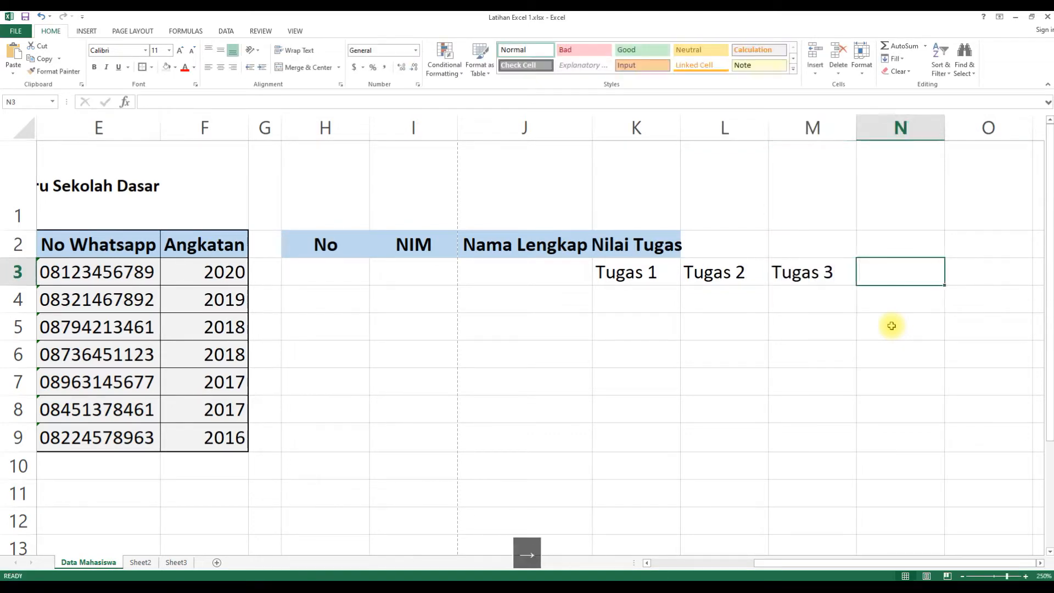
# Merge and center "Nilai Tugas" across K2:M2, and center the three subheaders in K3:M3.
pyautogui.press('Right')
pyautogui.press('Right')
pyautogui.press('Right')
pyautogui.press('Left')
pyautogui.press('Left')
pyautogui.press('Left')
pyautogui.press('Left')
pyautogui.press('Left')
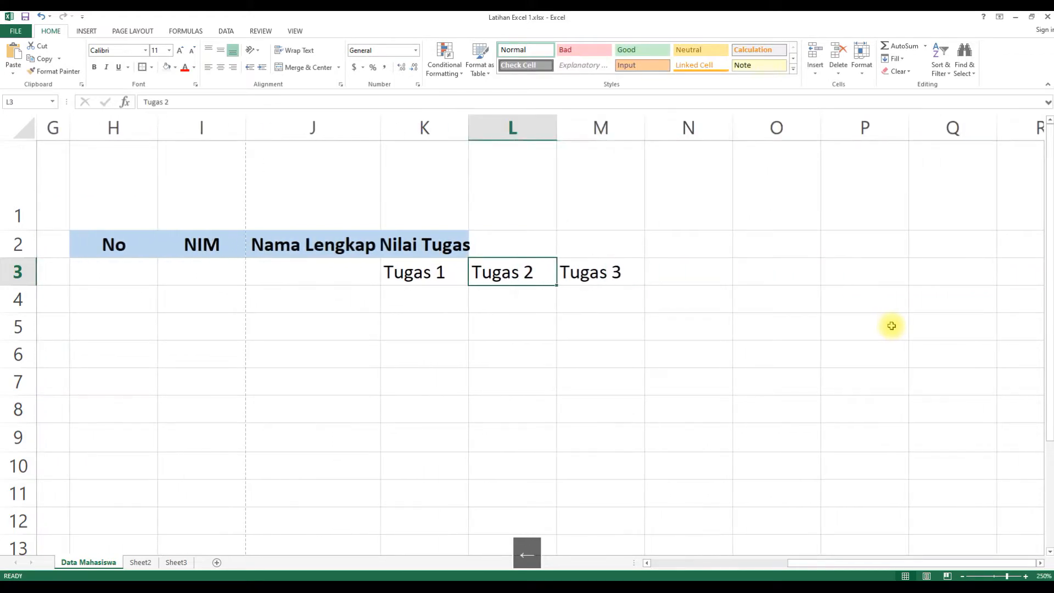
pyautogui.press('Left')
pyautogui.press('Up')
pyautogui.hotkey('shift', 'Right')
pyautogui.hotkey('shift', 'Right')
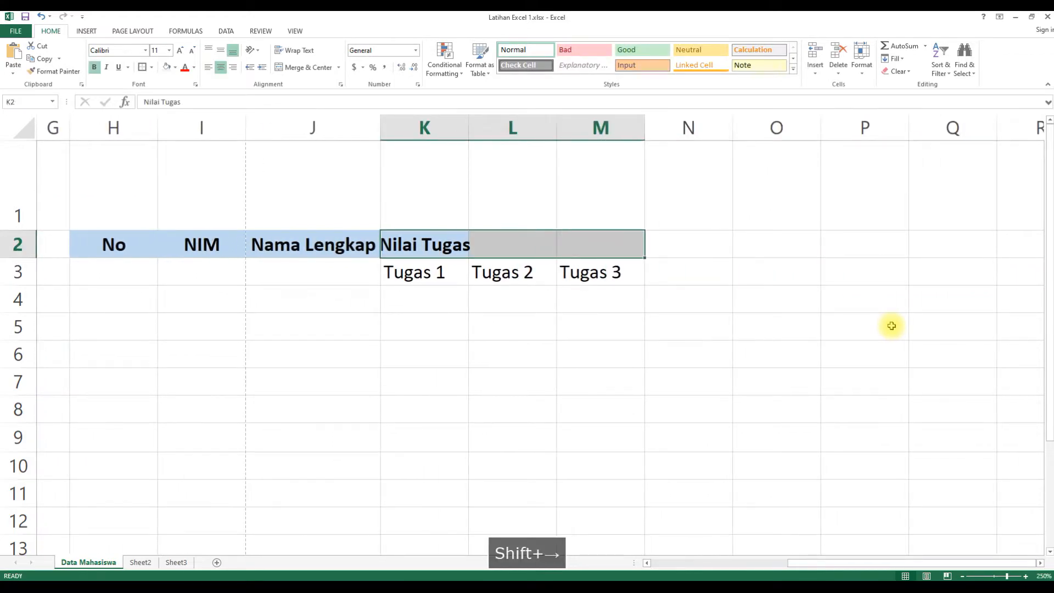
pyautogui.click(301, 73)
pyautogui.moveTo(404, 274); pyautogui.dragTo(588, 273)
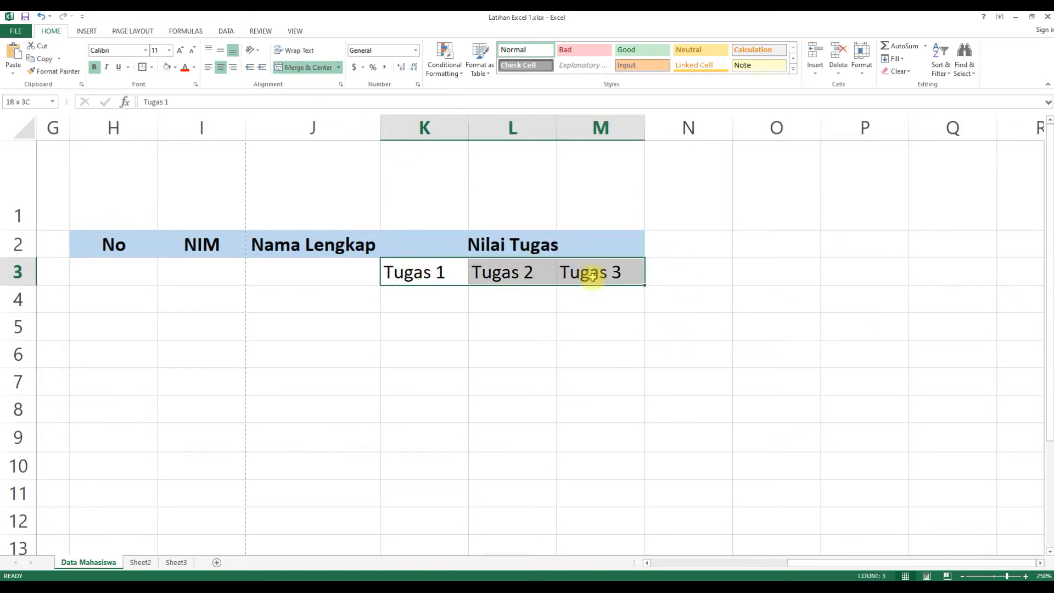
pyautogui.click(220, 69)
# Add the headers "Nilai UTS" in N2 and "UAS" in O2.
pyautogui.click(695, 246)
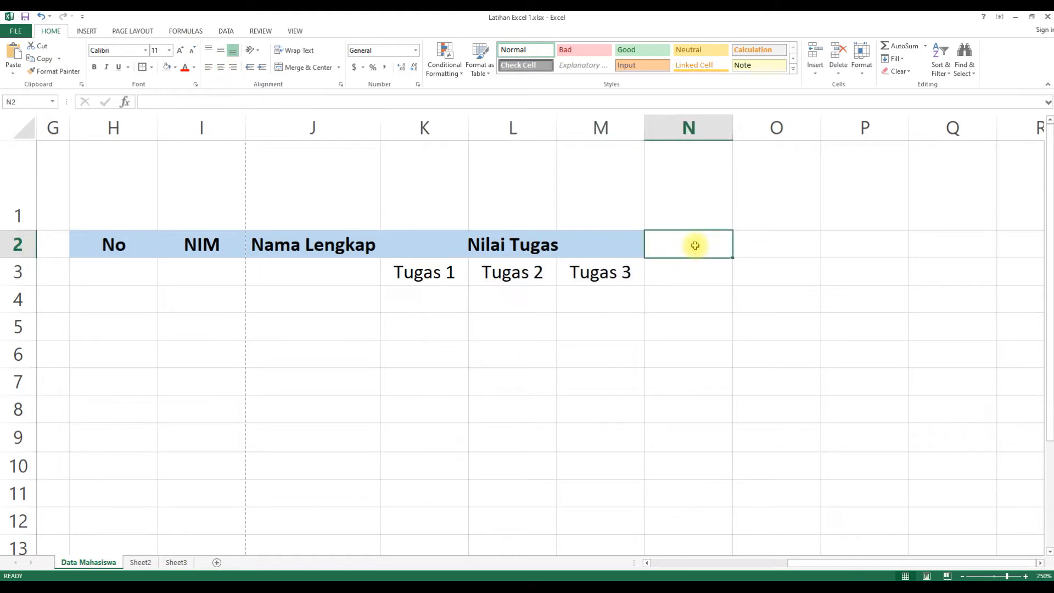
pyautogui.write('Nilai ')
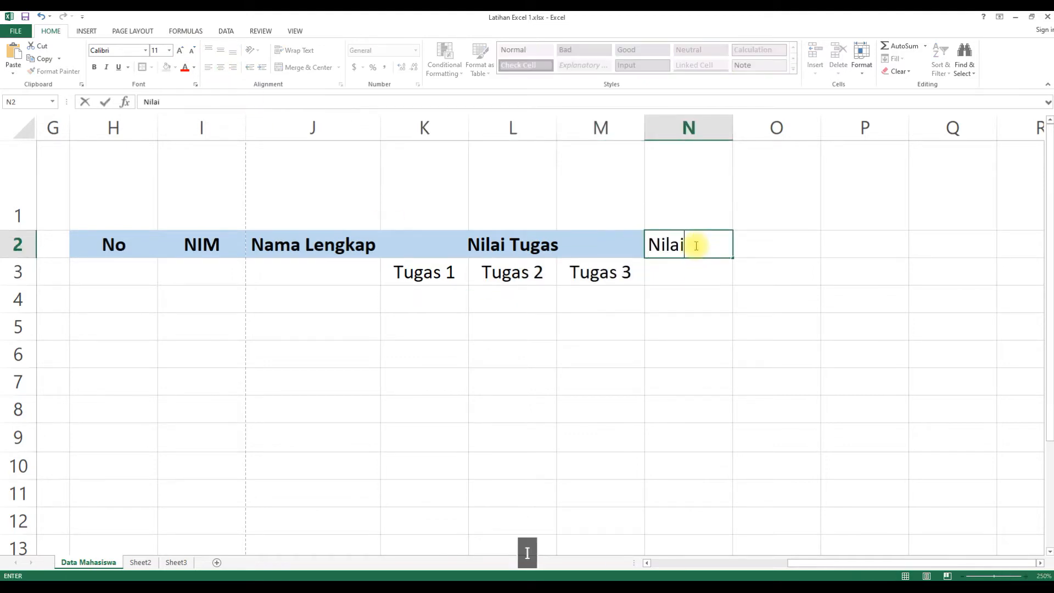
pyautogui.write('UTS')
pyautogui.press('Tab')
pyautogui.write('NIla')
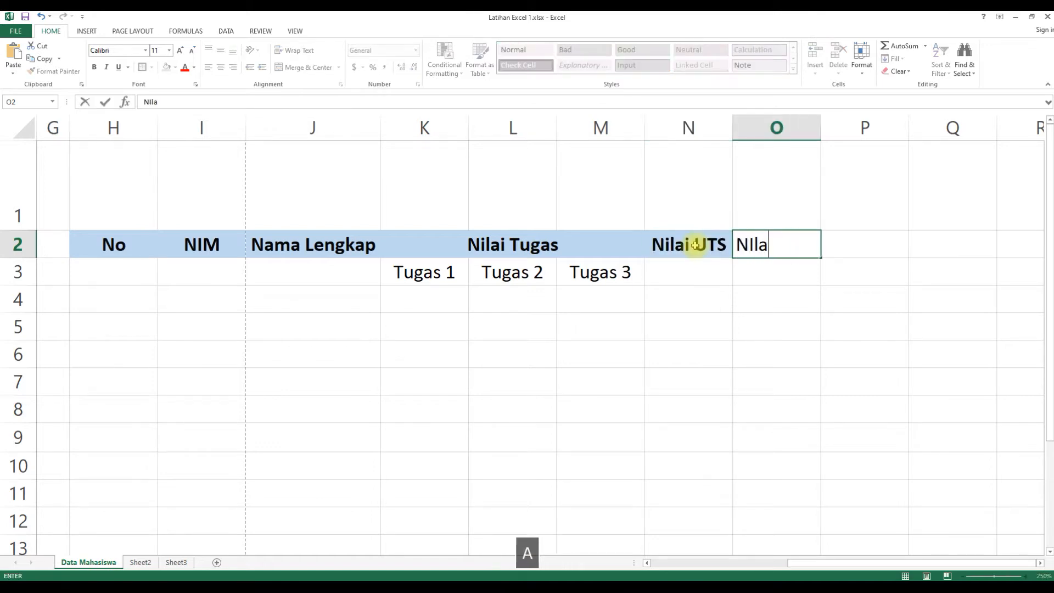
pyautogui.press('BackSpace')
pyautogui.write('i')
pyautogui.press('BackSpace')
pyautogui.write('UAS')
pyautogui.press('Return')
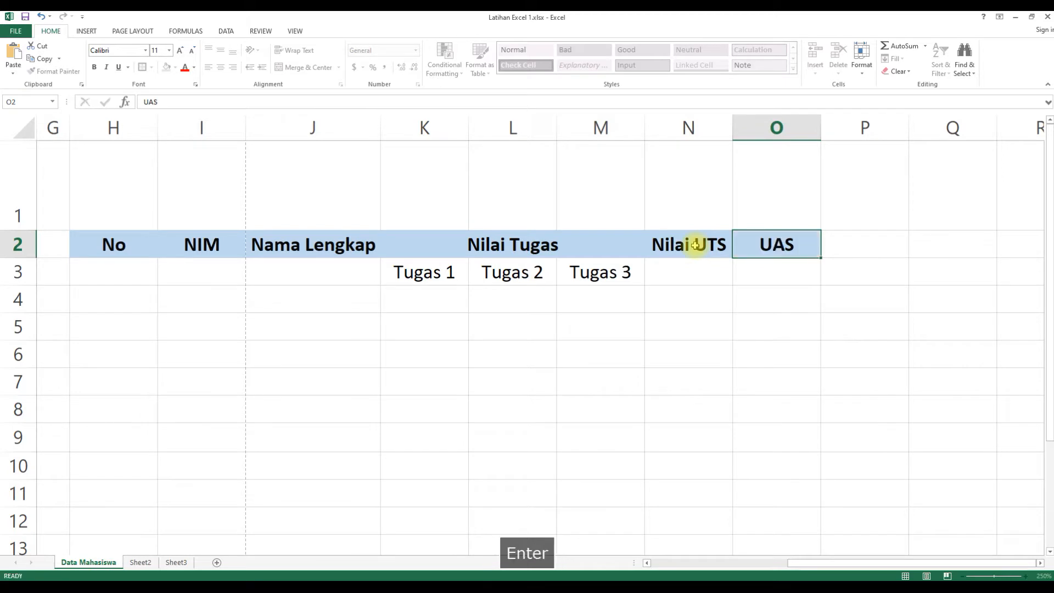
# Shorten the header in N2 to "UTS".
pyautogui.press('Up')
pyautogui.press('Left')
pyautogui.press('Left')
pyautogui.press('Right')
pyautogui.write('UTS')
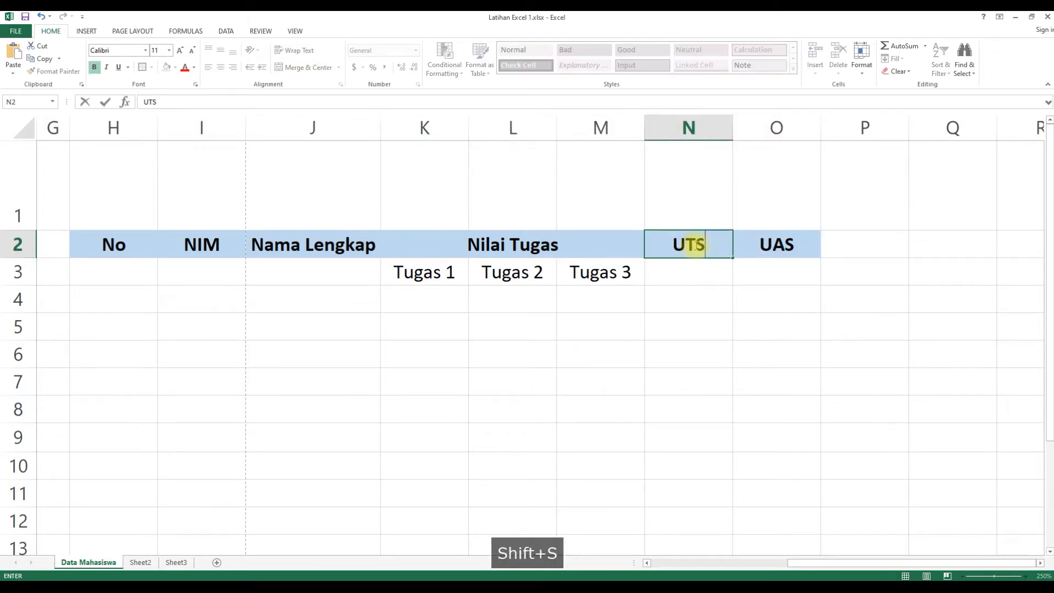
pyautogui.press('Return')
# Fill the Tugas 1 to Tugas 3 subheaders in K3:M3 with the lightest theme blue.
pyautogui.moveTo(411, 273); pyautogui.dragTo(608, 275)
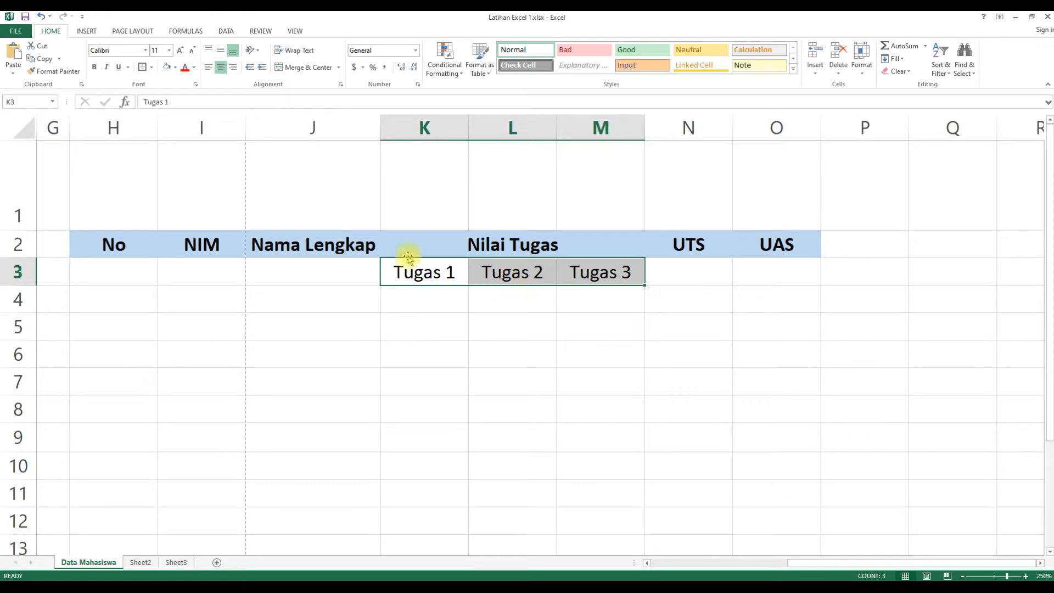
pyautogui.click(175, 68)
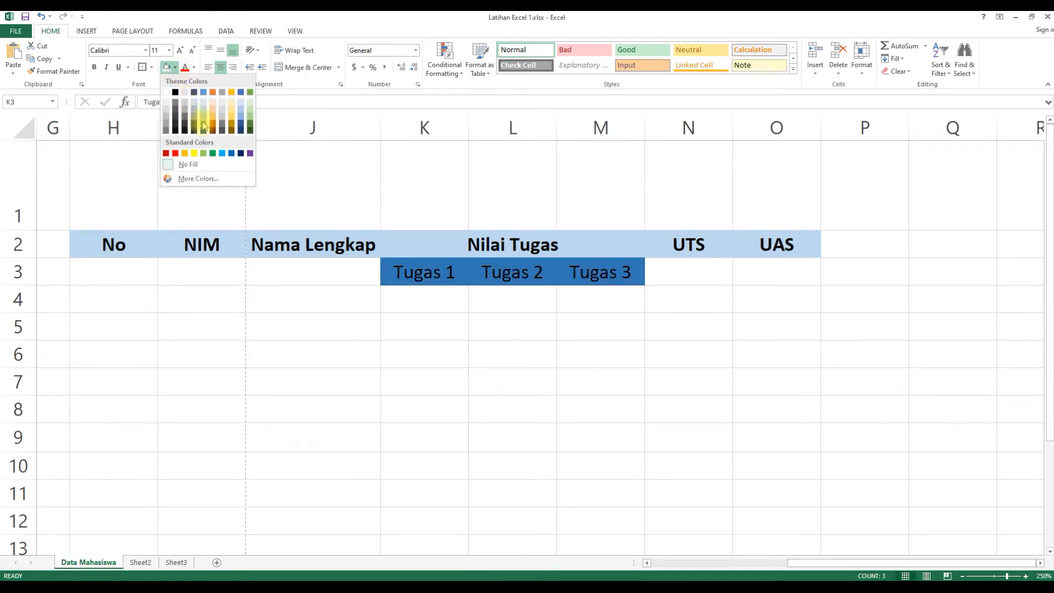
pyautogui.click(203, 102)
# Fill the main header row H2:O2 with a medium theme blue, darker than the subheaders.
pyautogui.moveTo(110, 246); pyautogui.dragTo(786, 242)
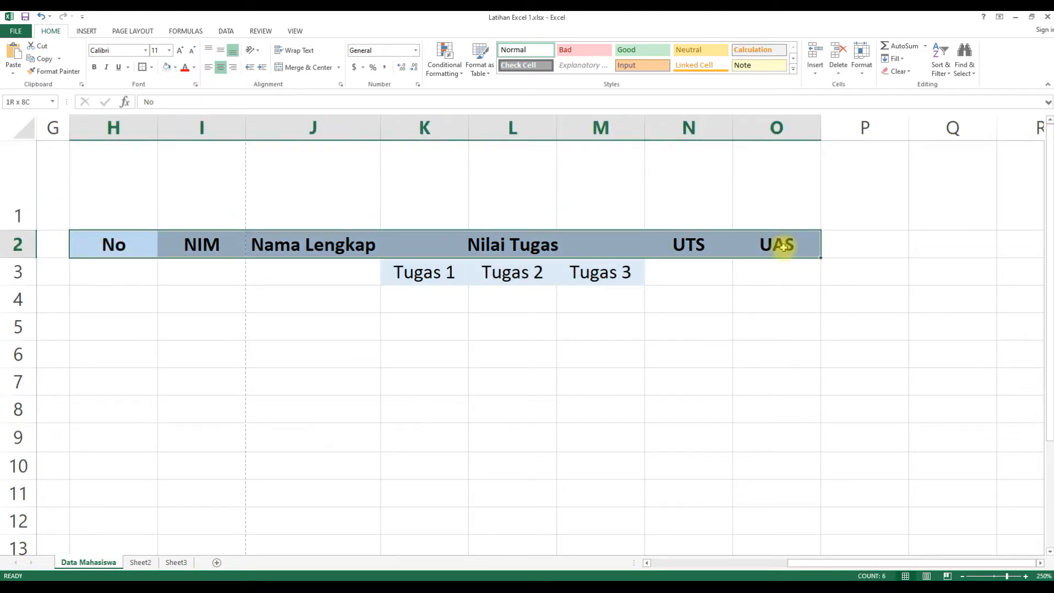
pyautogui.click(175, 67)
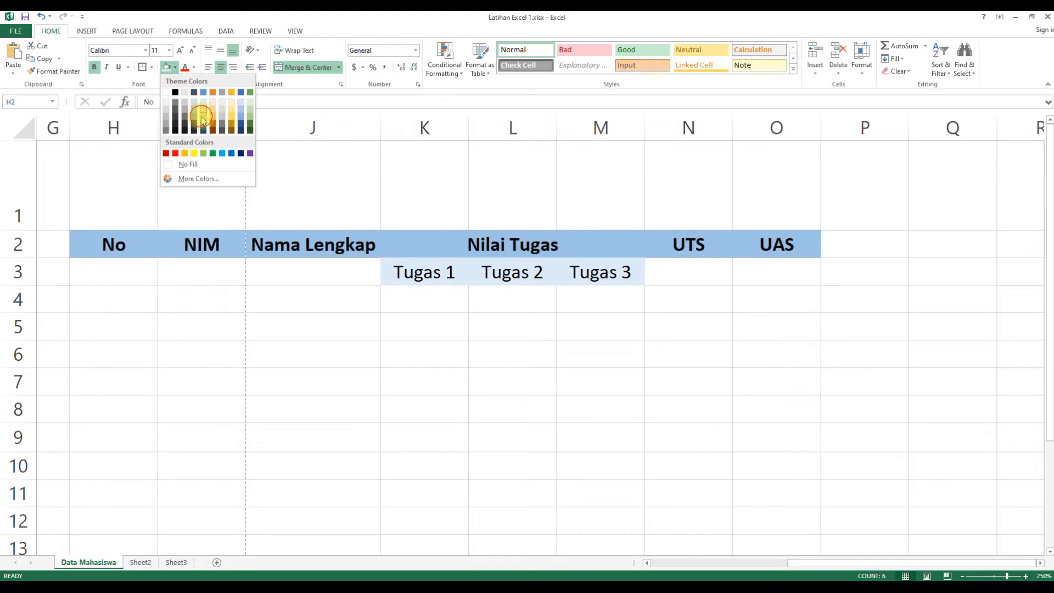
pyautogui.click(201, 117)
pyautogui.click(434, 278)
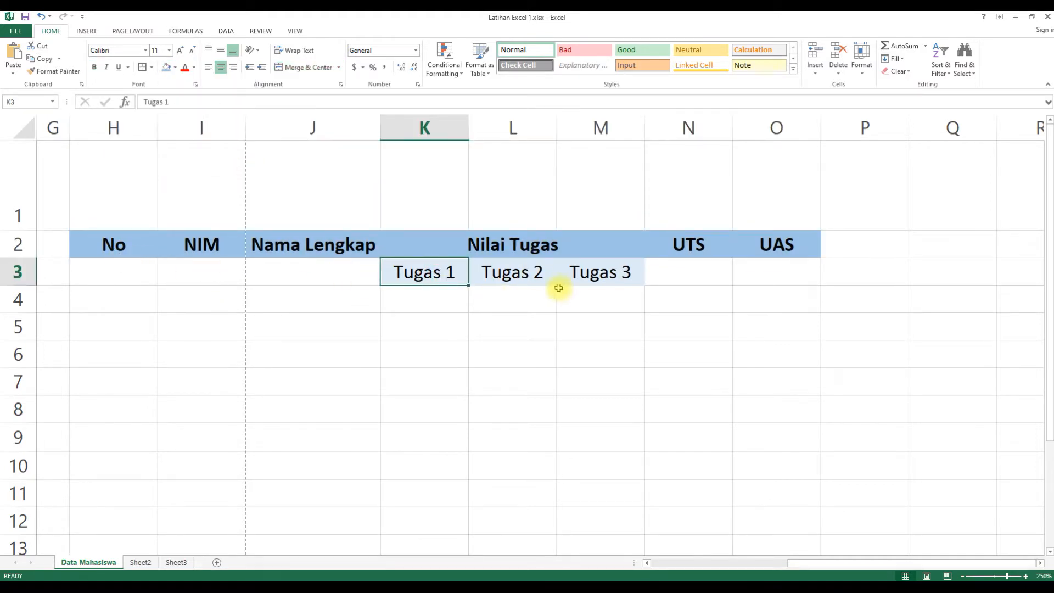
# Merge and center the Nama Lengkap, NIM and No headers each across rows 2 and 3.
pyautogui.moveTo(308, 242); pyautogui.dragTo(311, 266)
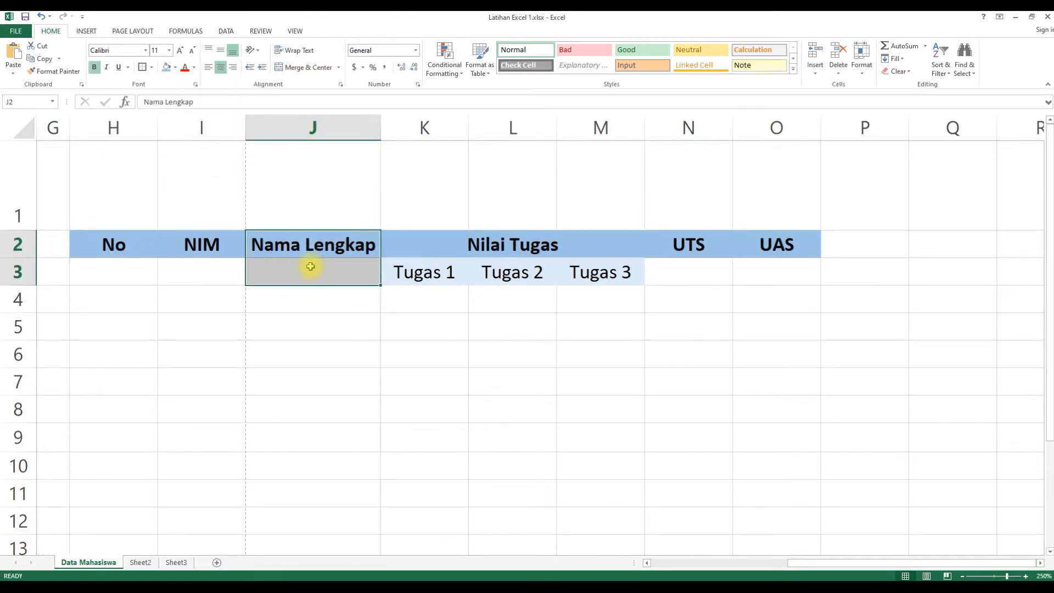
pyautogui.click(296, 67)
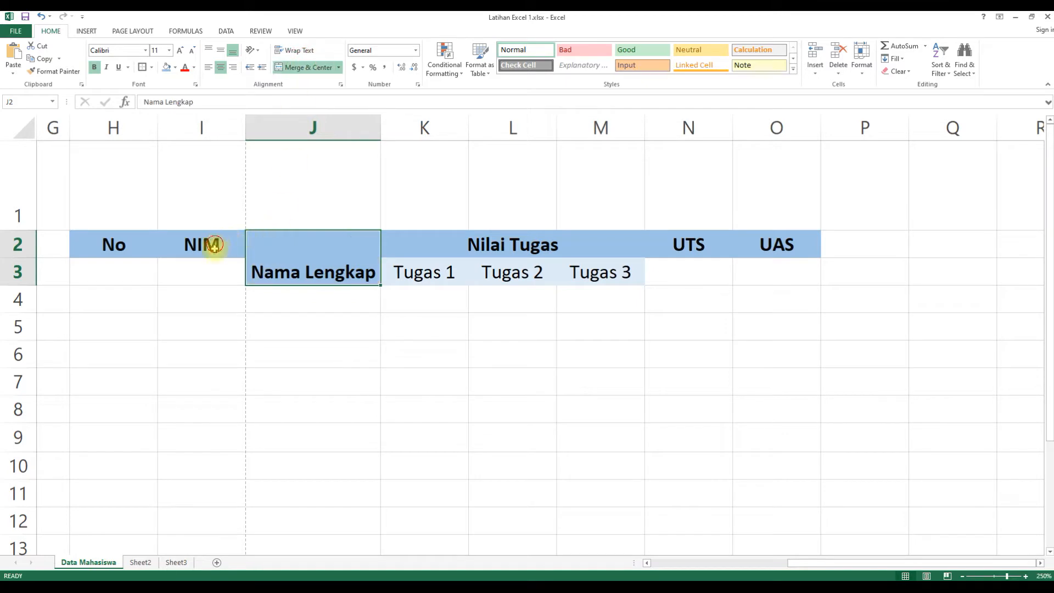
pyautogui.moveTo(214, 246); pyautogui.dragTo(216, 269)
pyautogui.click(302, 67)
pyautogui.moveTo(116, 242); pyautogui.dragTo(118, 264)
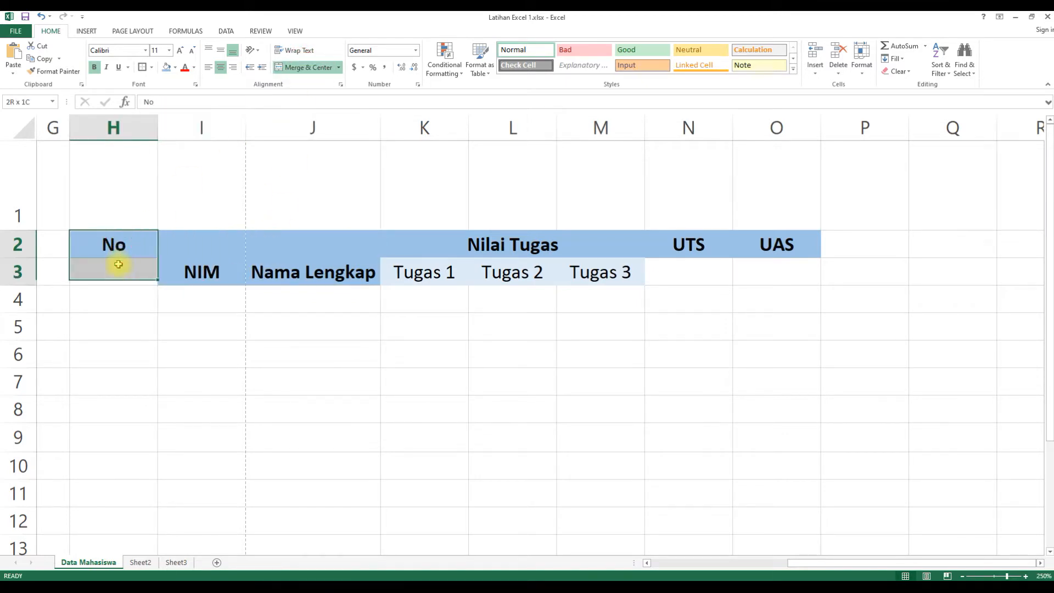
pyautogui.click(302, 67)
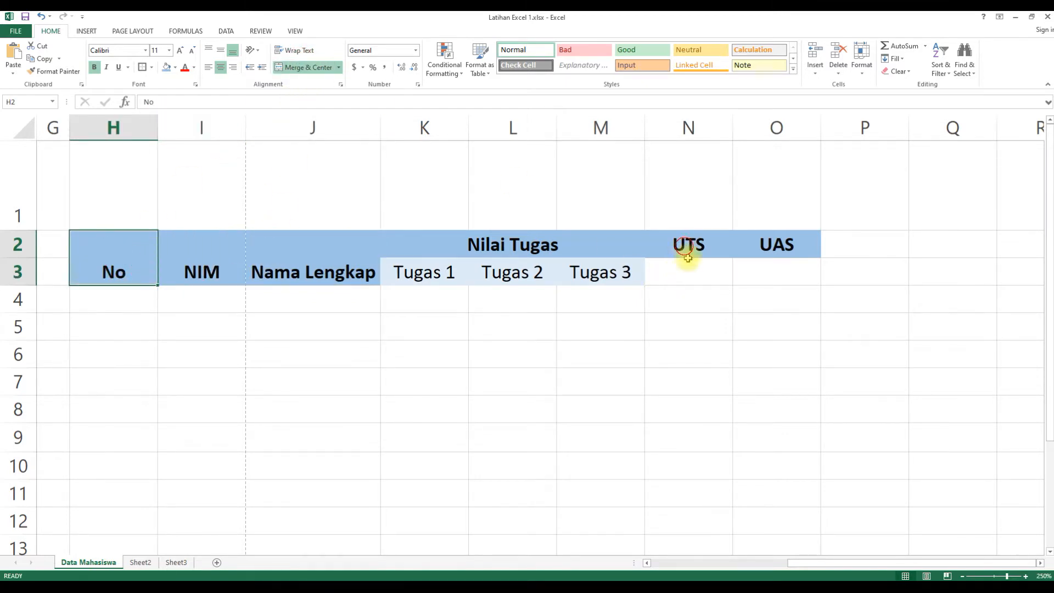
# Merge and center the UTS and UAS headers each across rows 2 and 3.
pyautogui.moveTo(686, 244); pyautogui.dragTo(688, 269)
pyautogui.click(302, 67)
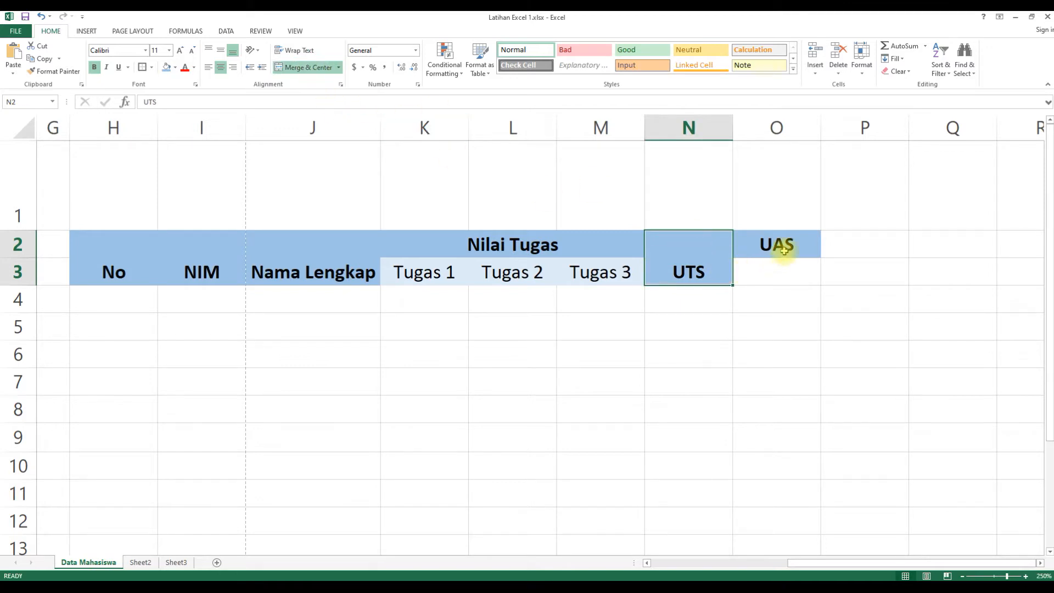
pyautogui.moveTo(784, 250); pyautogui.dragTo(780, 272)
pyautogui.click(302, 67)
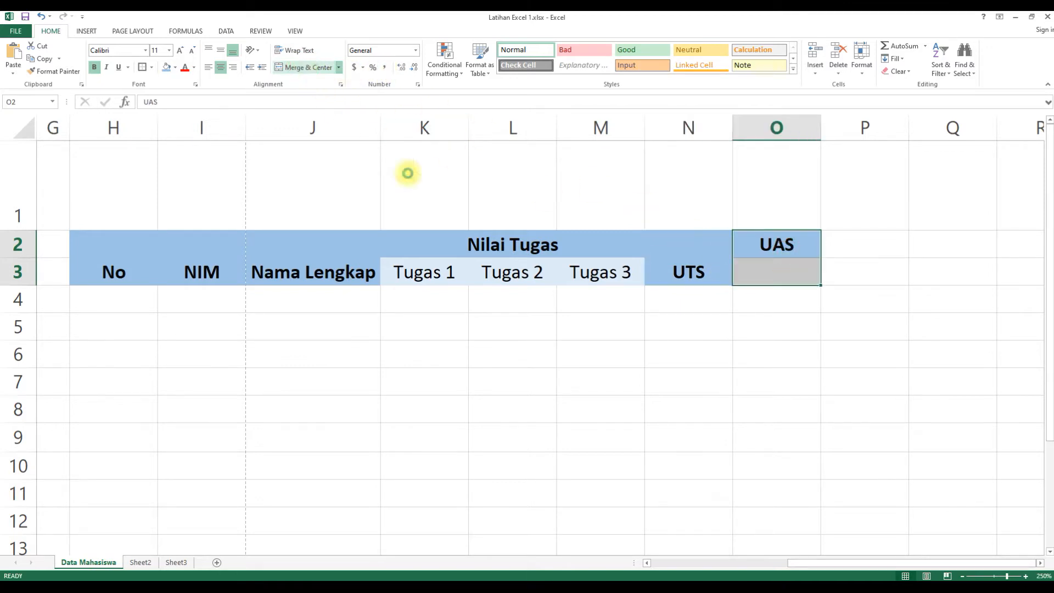
pyautogui.click(452, 297)
# Middle-align the header block H2:O3 vertically.
pyautogui.moveTo(108, 249); pyautogui.dragTo(754, 250)
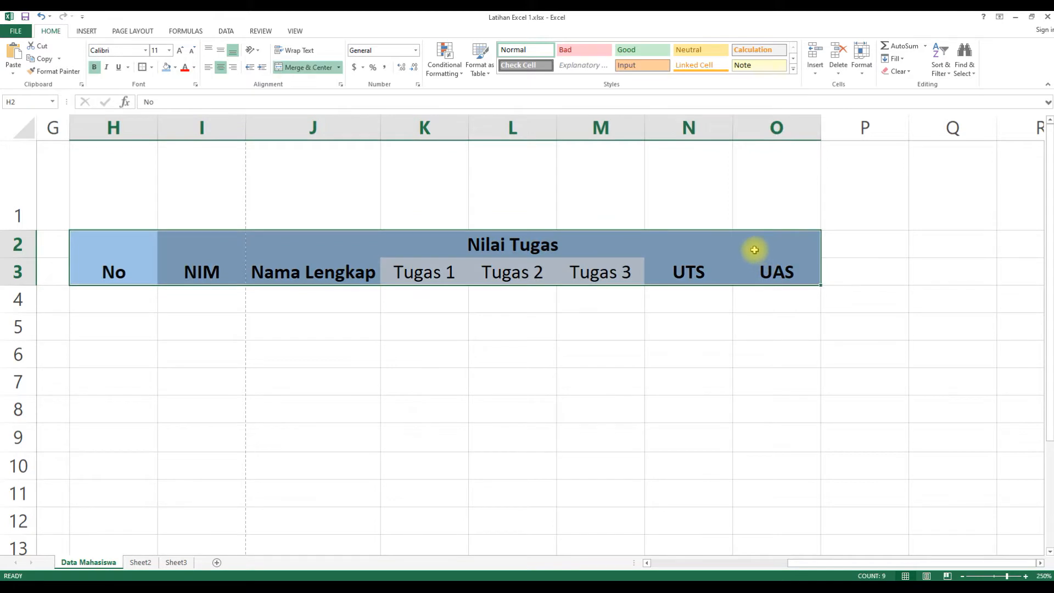
pyautogui.click(220, 53)
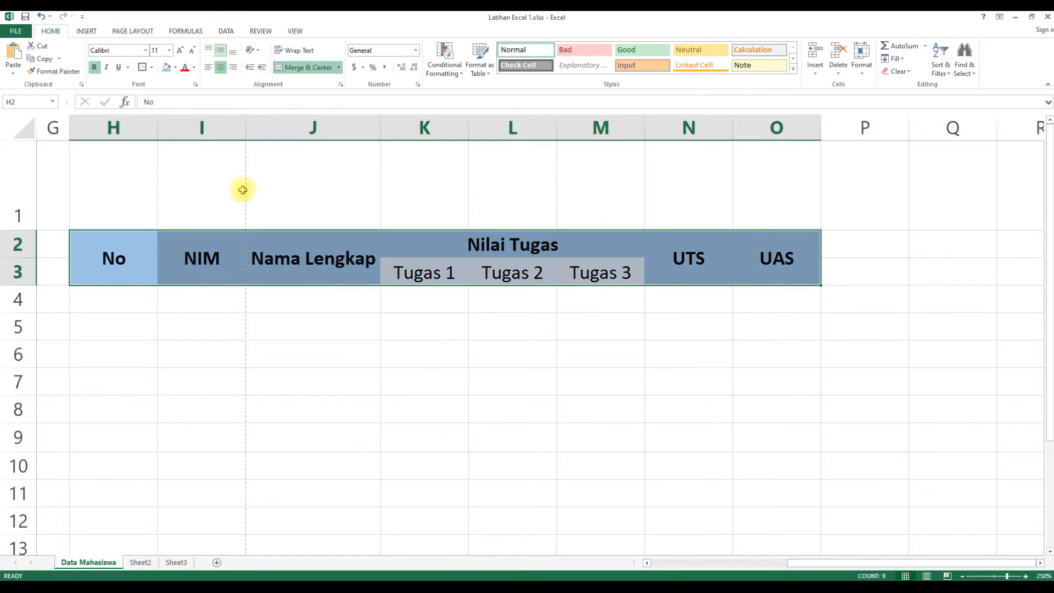
pyautogui.click(263, 330)
# Fill the Tugas 1 to Tugas 3 subheaders in K3:M3 with the same medium blue as the main header.
pyautogui.moveTo(416, 274); pyautogui.dragTo(600, 273)
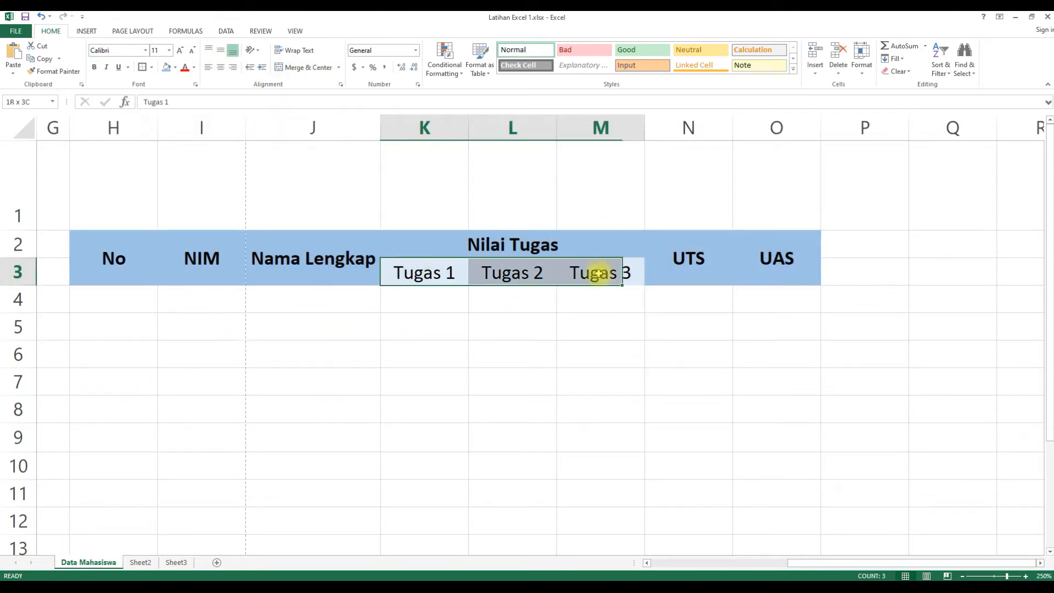
pyautogui.click(175, 67)
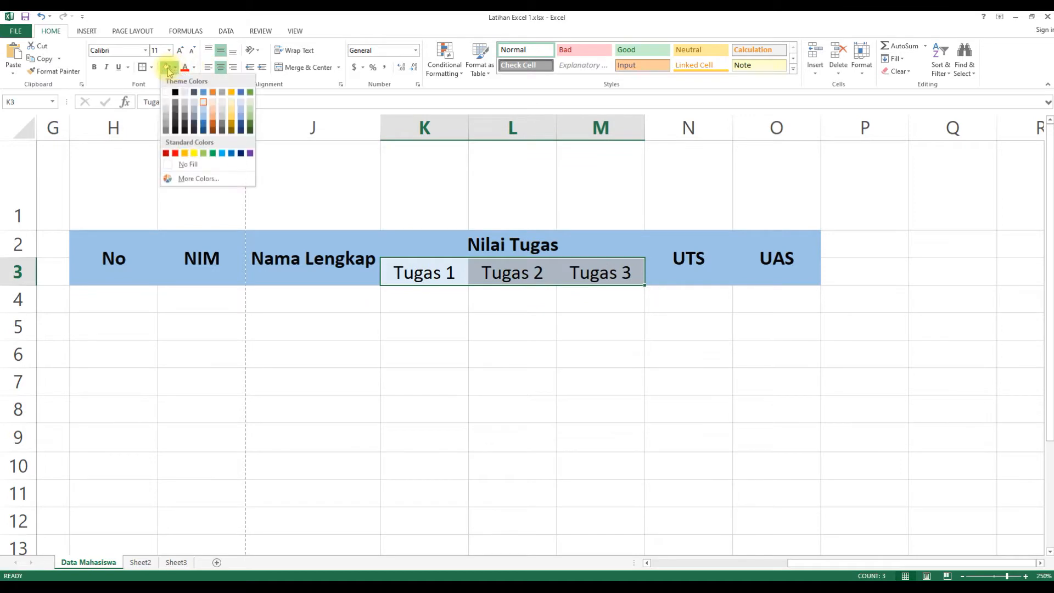
pyautogui.click(166, 67)
pyautogui.click(329, 306)
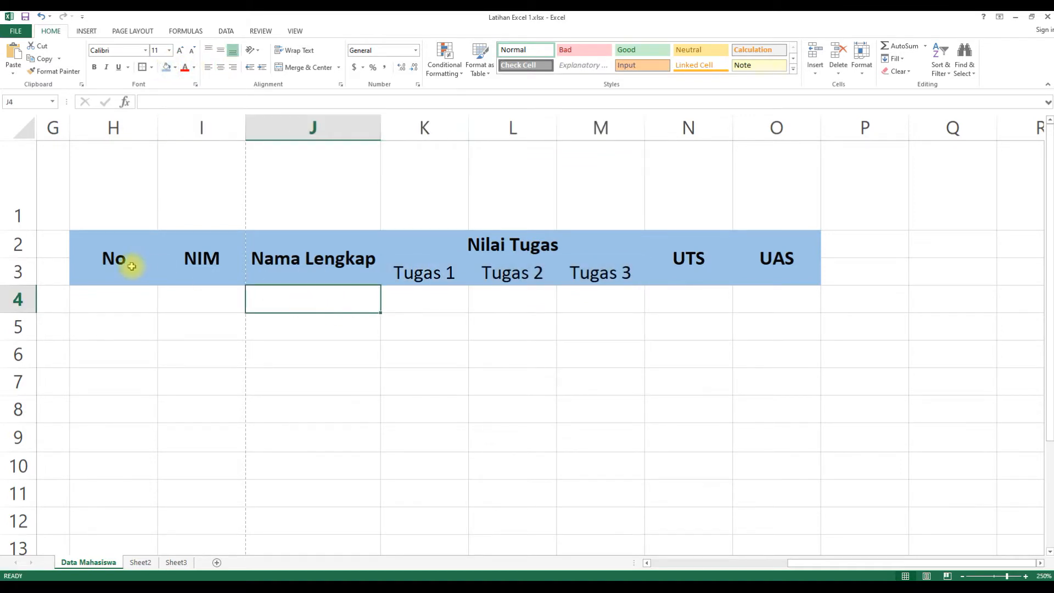
# Enter 1 in H4 as the first row number of the grade table.
pyautogui.click(104, 300)
pyautogui.write('1')
pyautogui.press('Right')
pyautogui.press('Down')
pyautogui.press('Up')
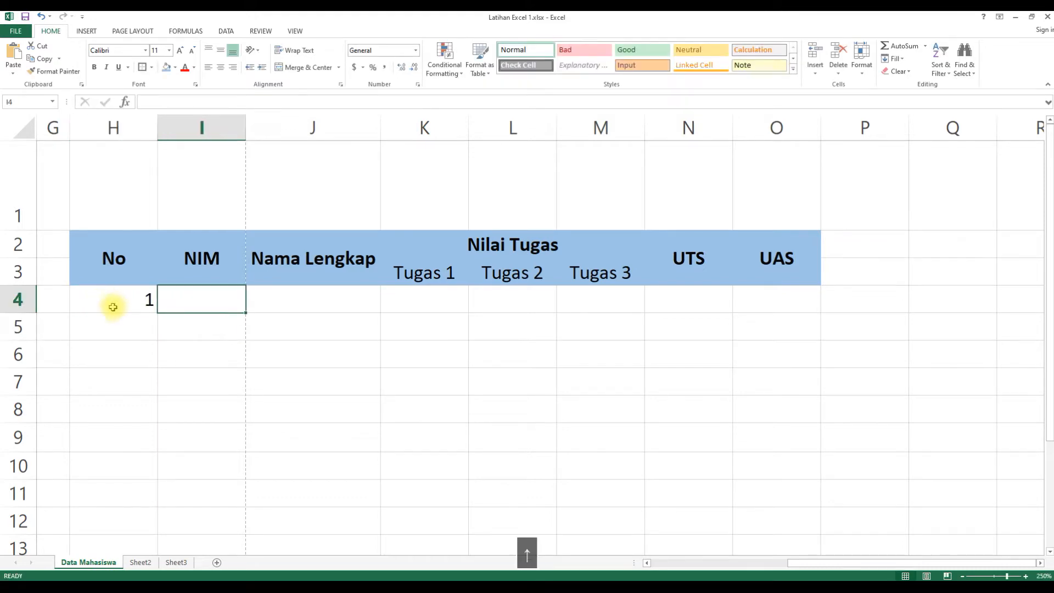
# Copy the NIM and Nama Lengkap data in B3:C9 and paste it into the grade table starting at I4.
pyautogui.moveTo(815, 566); pyautogui.dragTo(678, 564)
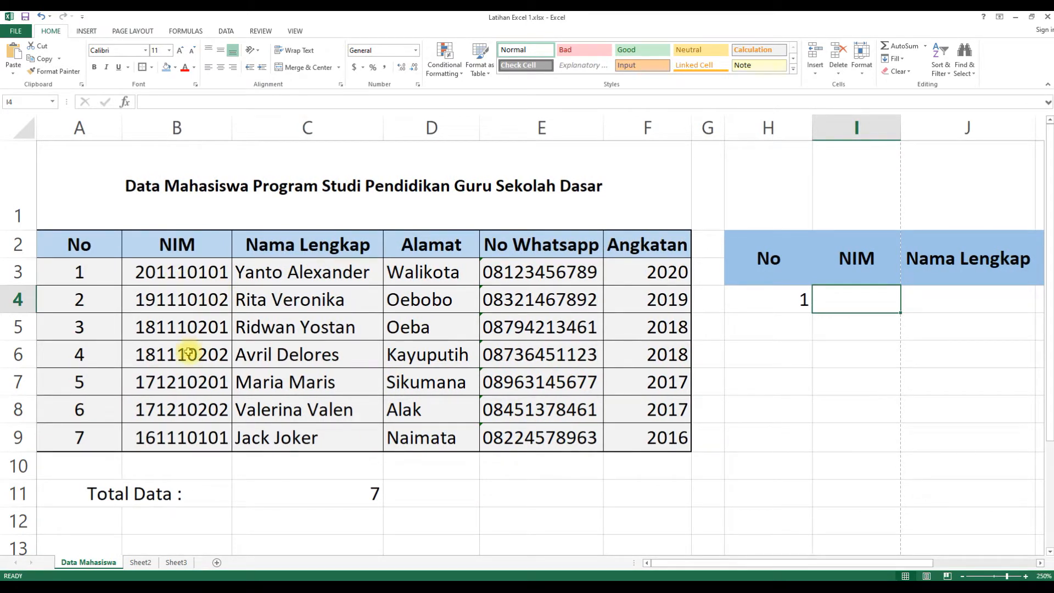
pyautogui.moveTo(176, 272); pyautogui.dragTo(278, 436)
pyautogui.rightClick(191, 272)
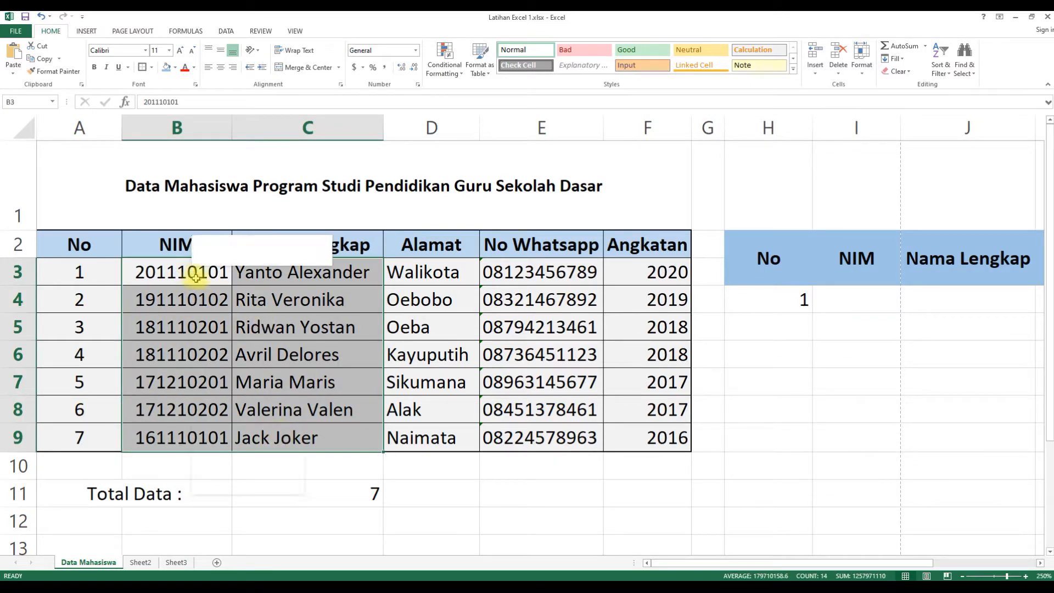
pyautogui.click(223, 295)
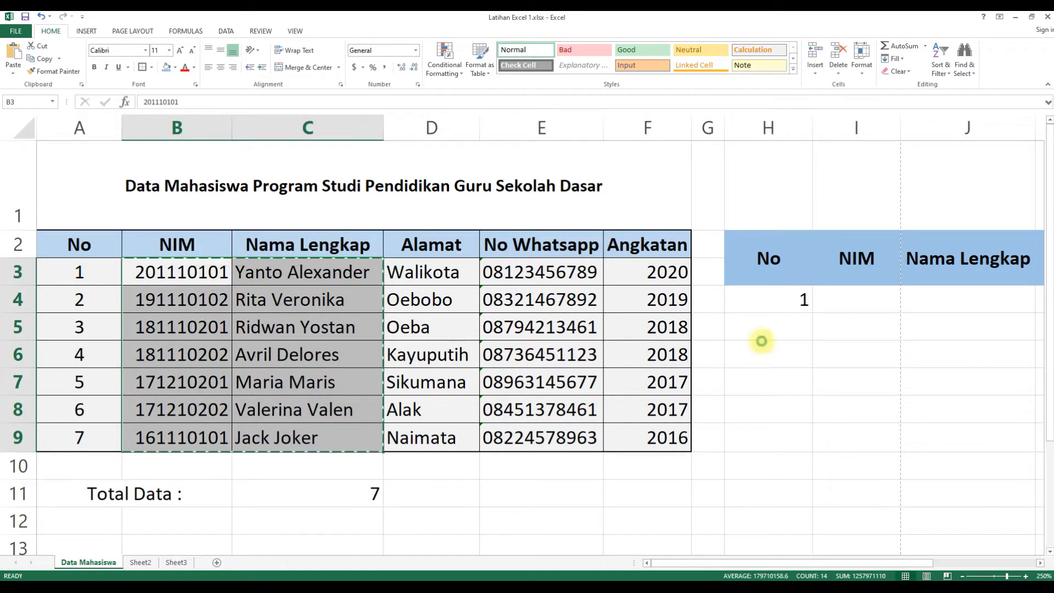
pyautogui.click(860, 298)
pyautogui.rightClick(860, 297)
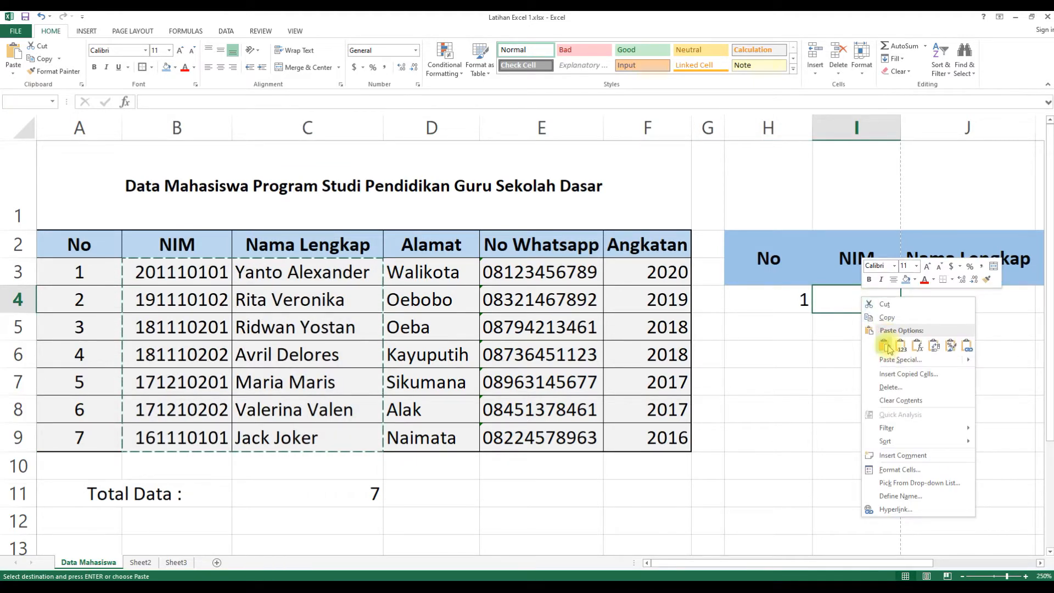
pyautogui.click(888, 346)
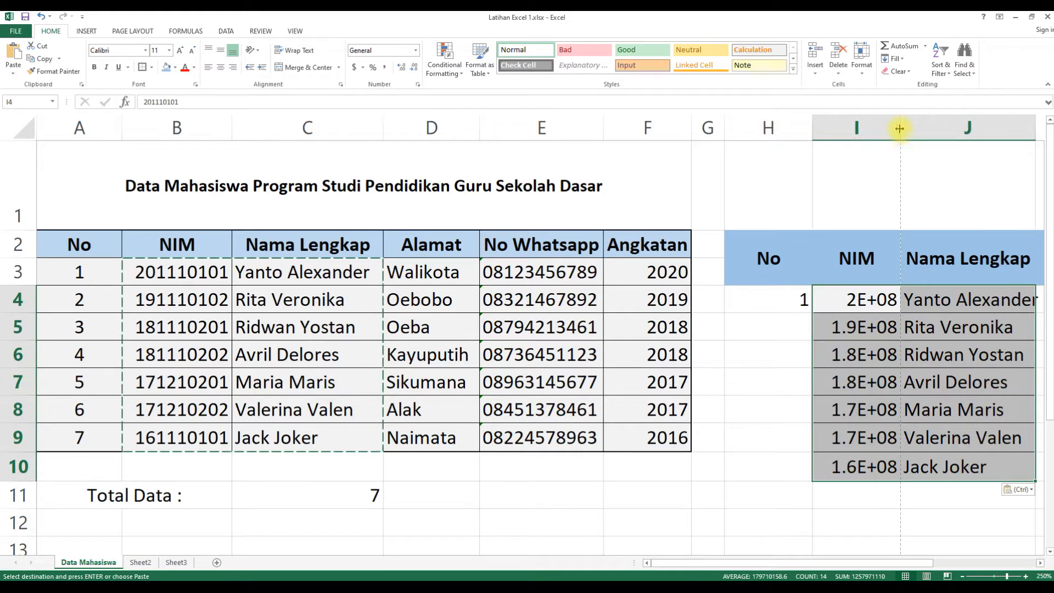
# Autofit the widths of columns I and J to the pasted data.
pyautogui.doubleClick(899, 129)
pyautogui.moveTo(851, 564)
pyautogui.mouseDown()
pyautogui.moveTo(877, 565)
pyautogui.moveTo(845, 561)
pyautogui.mouseUp()
pyautogui.doubleClick(962, 127)
# Respell the first student's name in C3 of the source table, replacing the "x" with "ks".
pyautogui.click(328, 276)
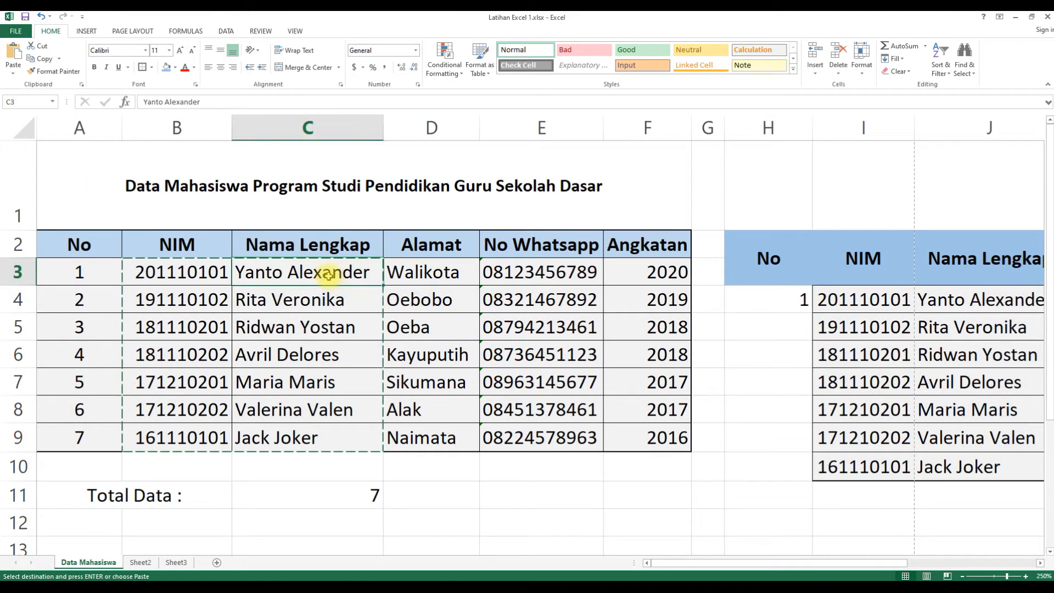
pyautogui.press('Escape')
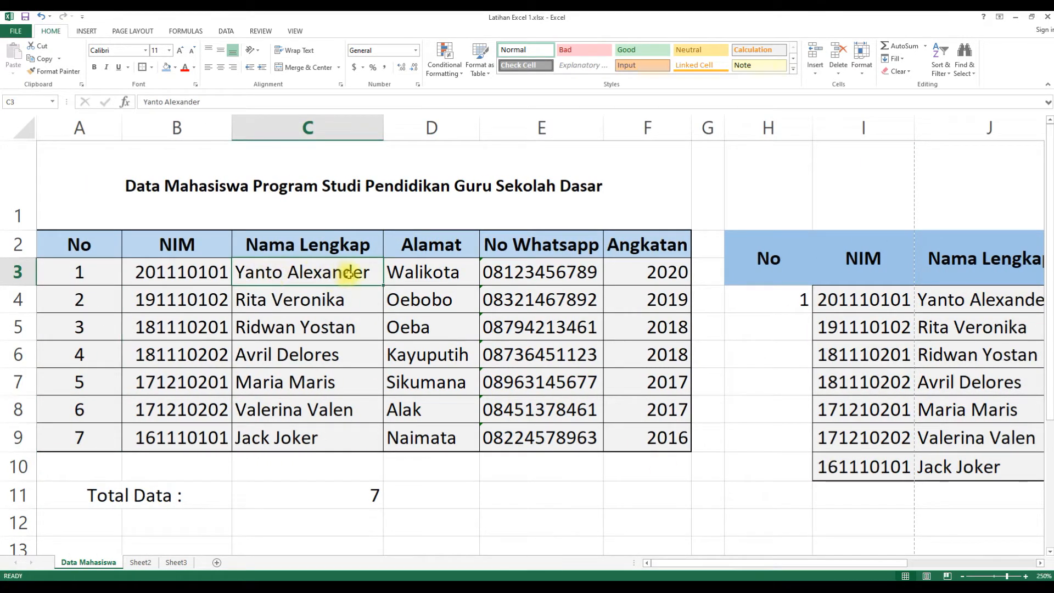
pyautogui.doubleClick(318, 273)
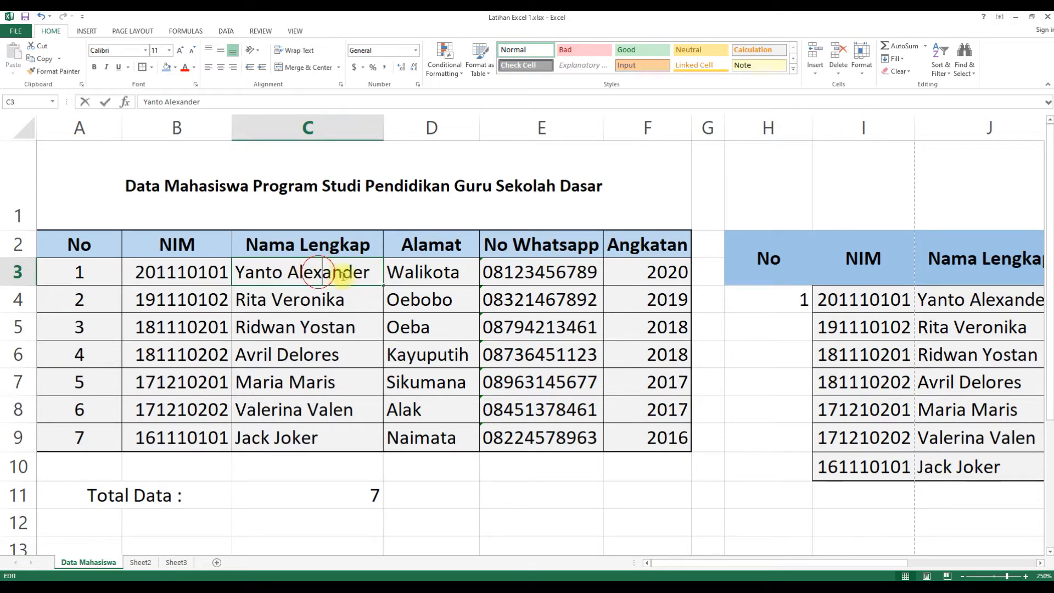
pyautogui.hotkey('shift', 'Left')
pyautogui.write('ks')
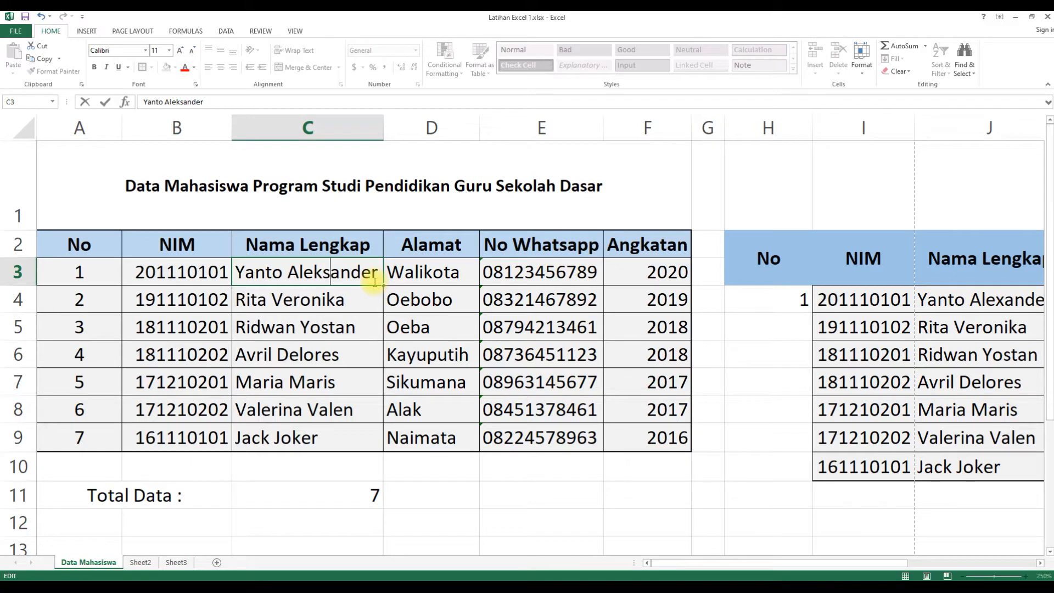
pyautogui.press('Return')
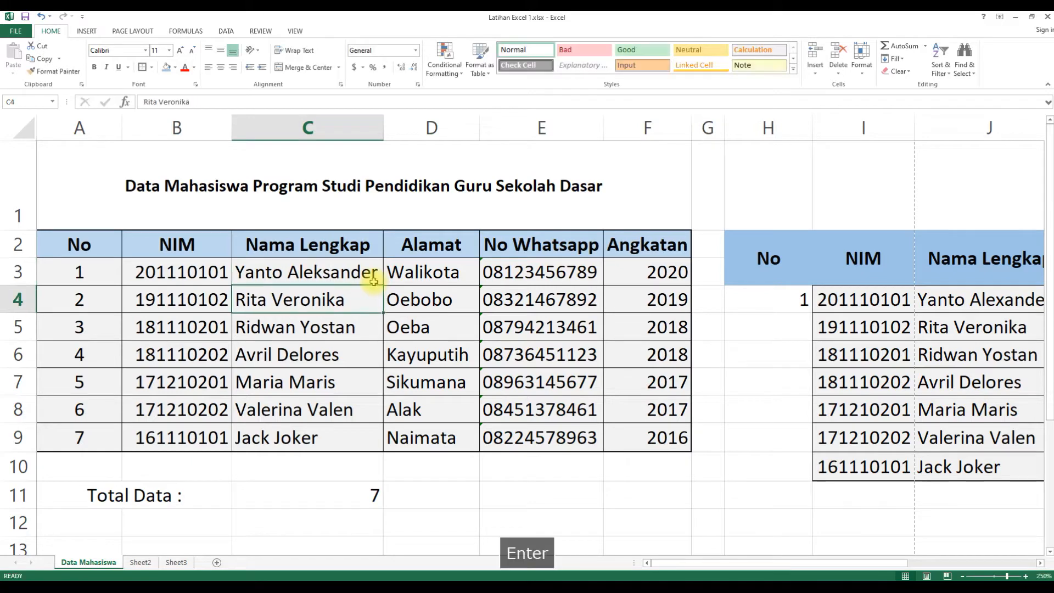
# Compare the pasted name in J4 with the source in C3 and undo the spelling change.
pyautogui.click(990, 301)
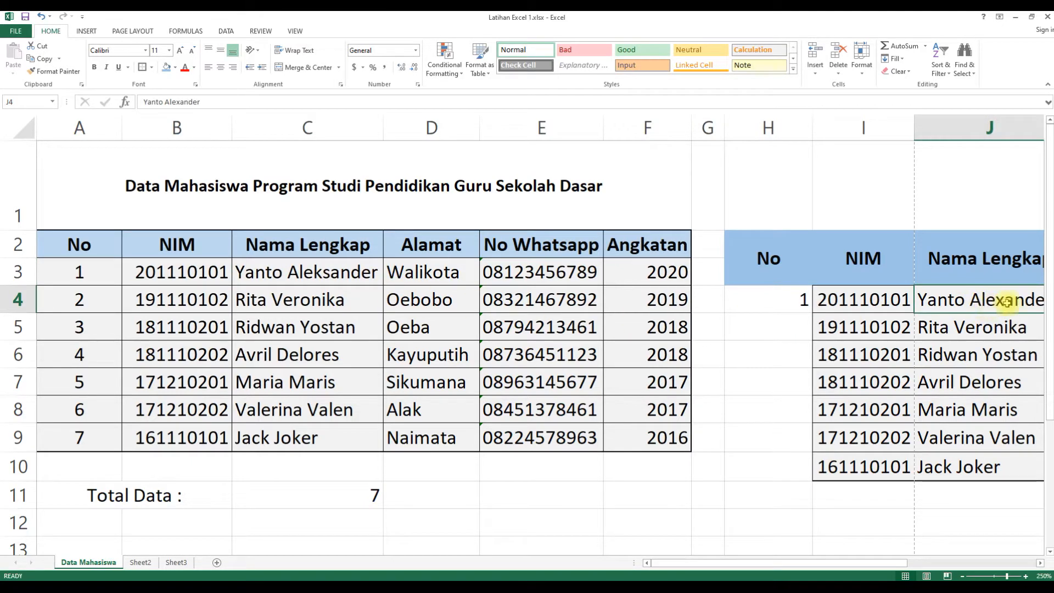
pyautogui.click(314, 270)
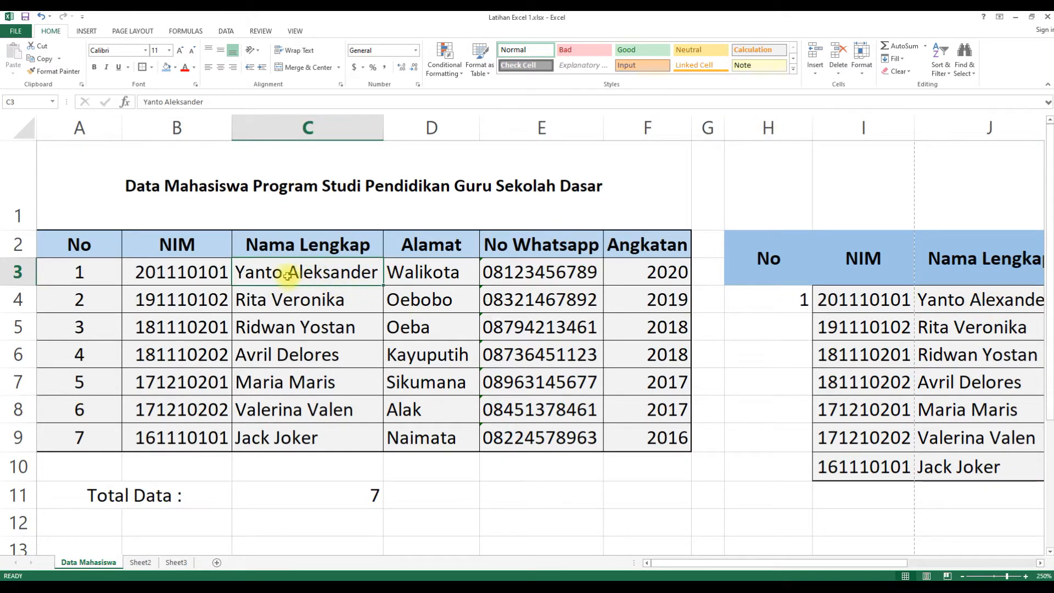
pyautogui.hotkey('ctrl', 'z')
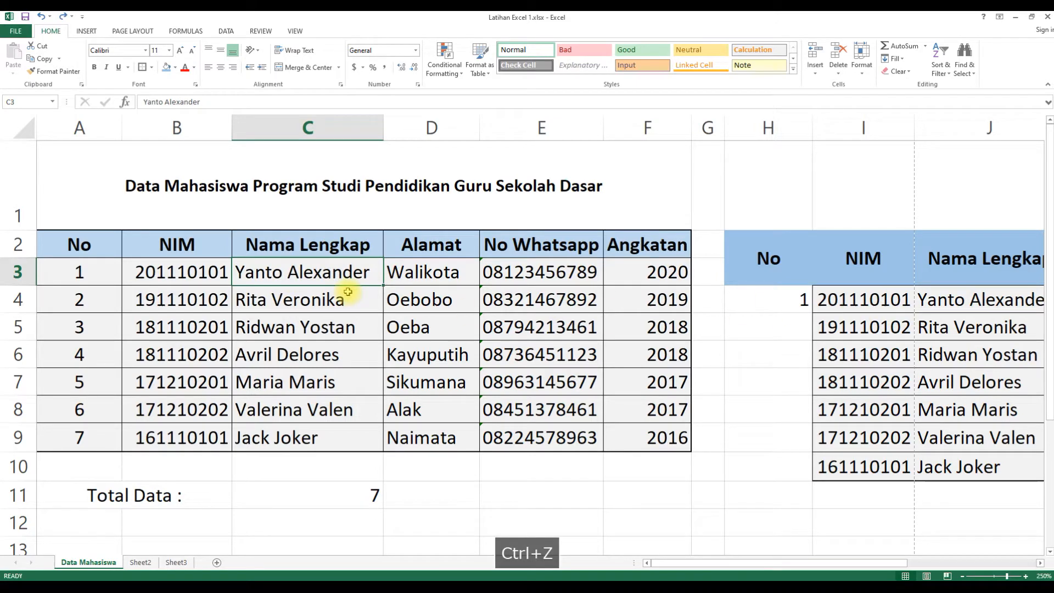
# Undo the column width changes and the pasted student data, and clear the copy selection.
pyautogui.moveTo(860, 301); pyautogui.dragTo(949, 426)
pyautogui.hotkey('ctrl', 'z')
pyautogui.hotkey('ctrl', 'z')
pyautogui.hotkey('ctrl', 'z')
pyautogui.press('Escape')
# Link I4 to the first student's NIM with the formula =B3.
pyautogui.click(858, 300)
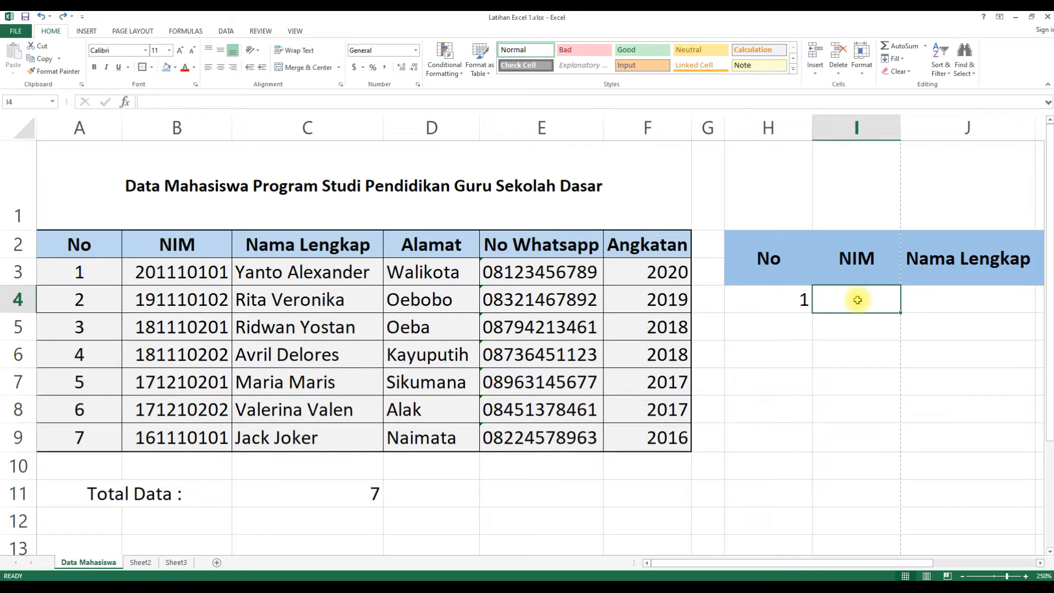
pyautogui.write('=')
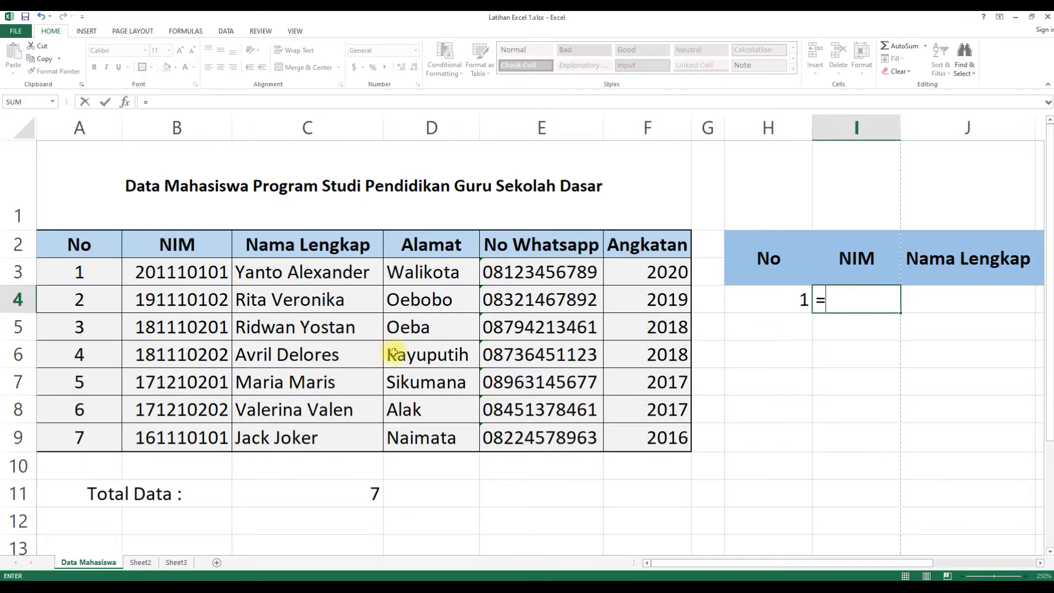
pyautogui.click(169, 271)
pyautogui.press('Return')
# Link J4 to the first student's name in C3 with a cell reference and autofit column J.
pyautogui.click(945, 297)
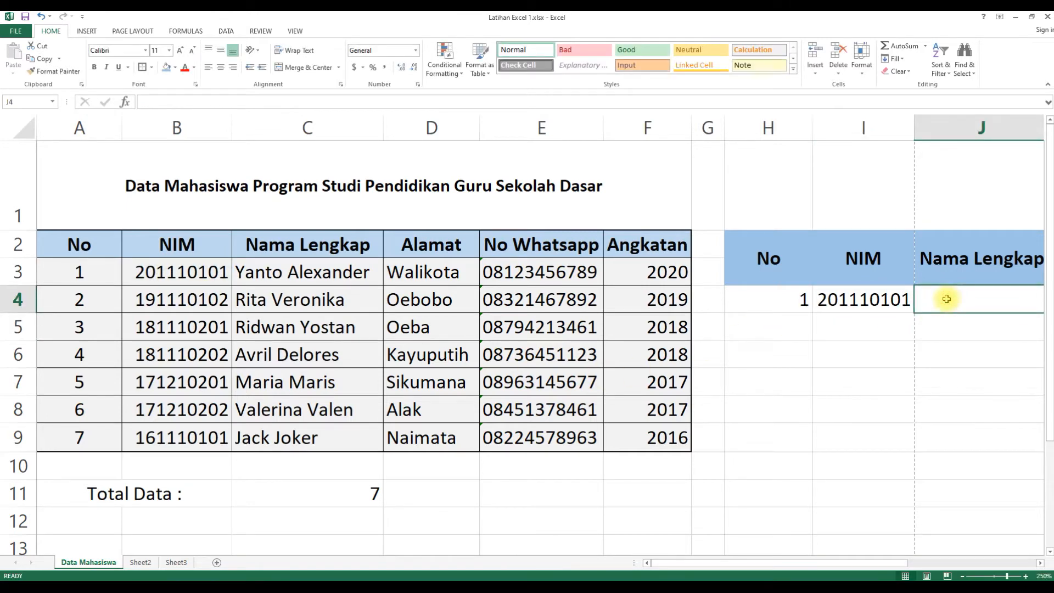
pyautogui.write('=')
pyautogui.click(173, 273)
pyautogui.press('Return')
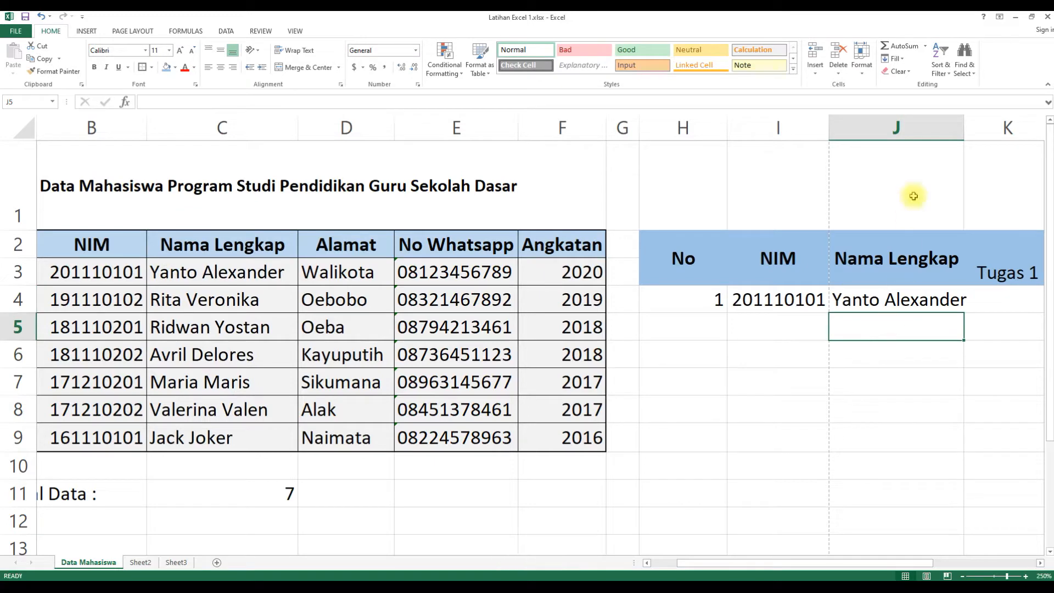
pyautogui.doubleClick(964, 127)
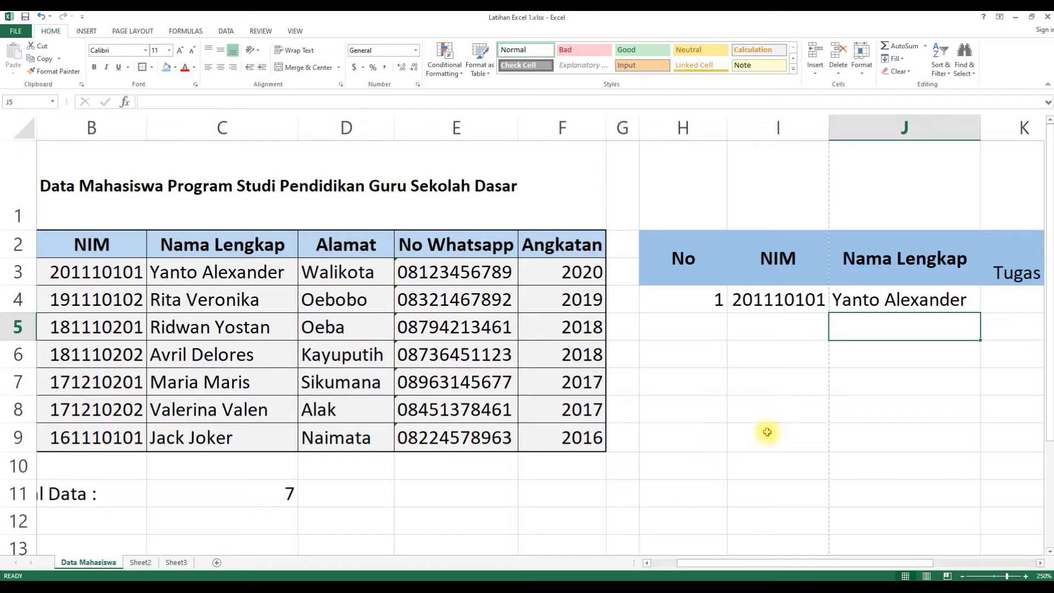
# Fill the NIM and Nama Lengkap formulas from I4:J4 down through row 10.
pyautogui.moveTo(781, 299); pyautogui.dragTo(901, 301)
pyautogui.moveTo(979, 314); pyautogui.dragTo(969, 471)
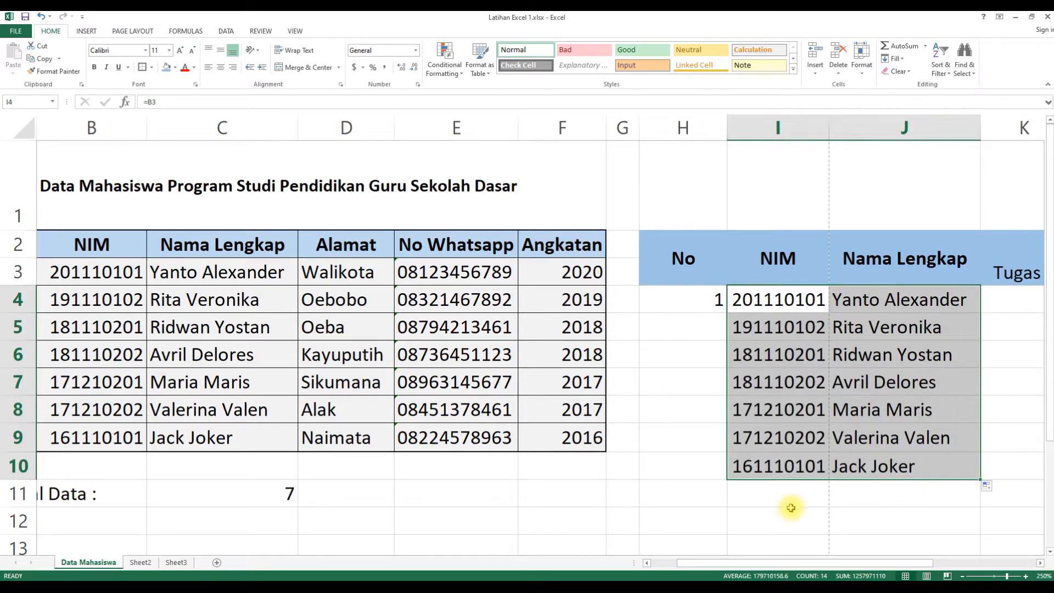
pyautogui.click(776, 515)
pyautogui.click(207, 439)
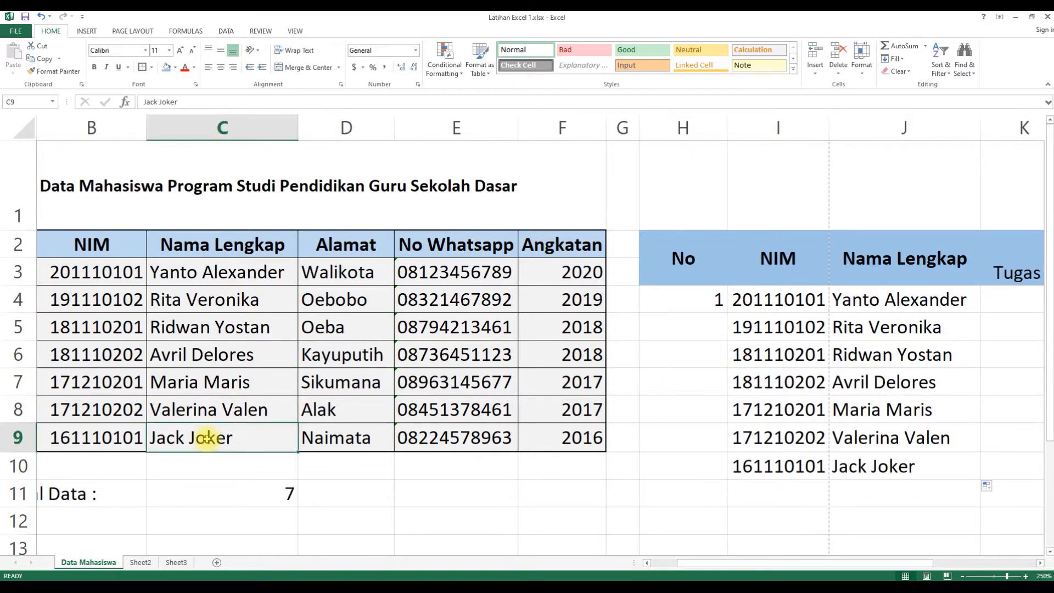
pyautogui.click(88, 273)
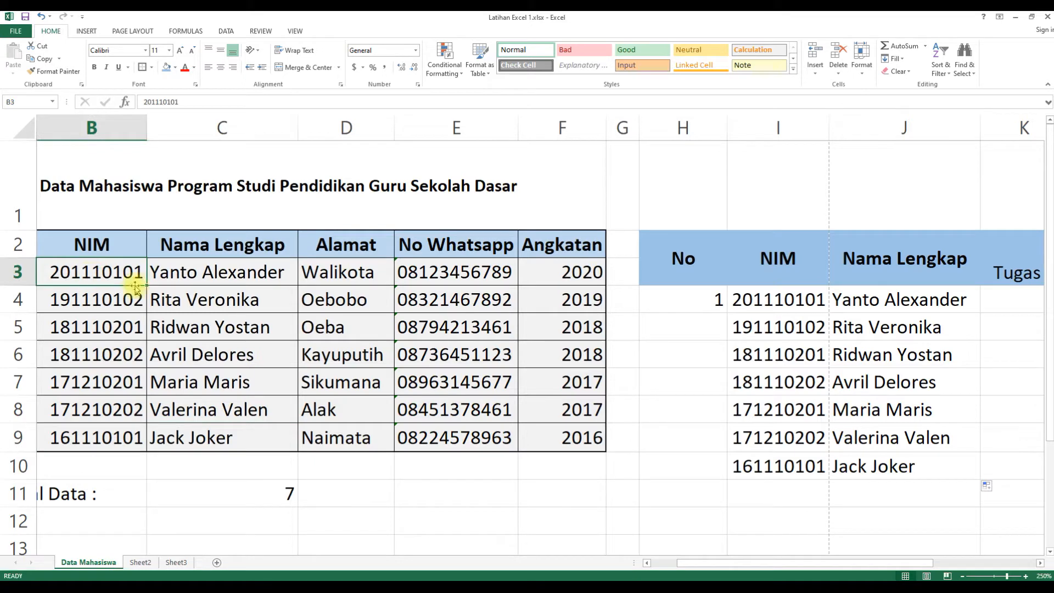
pyautogui.click(214, 278)
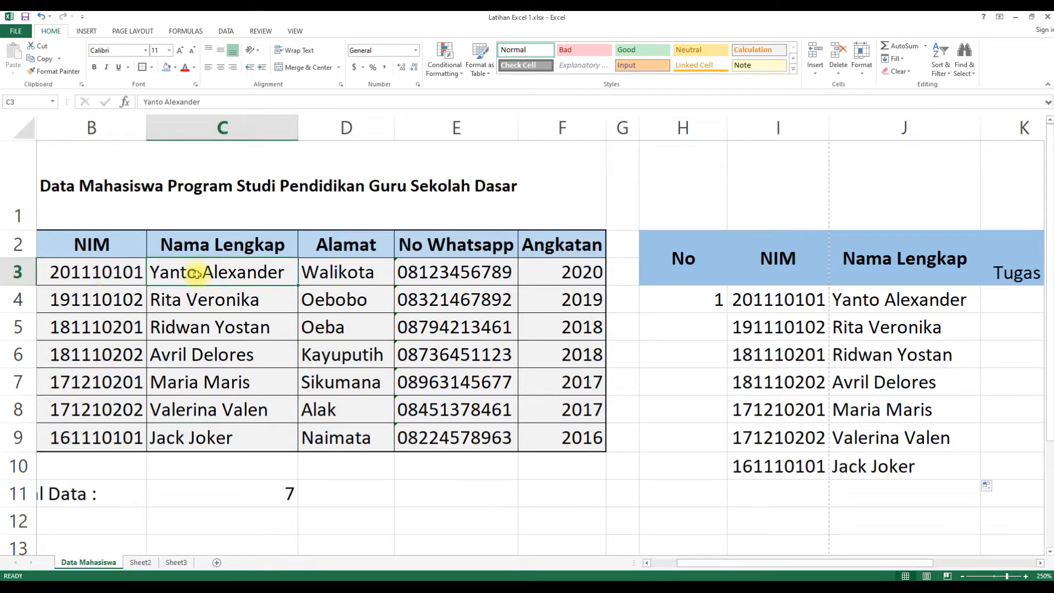
pyautogui.moveTo(118, 277)
pyautogui.mouseDown()
pyautogui.moveTo(188, 405)
pyautogui.moveTo(189, 440)
pyautogui.moveTo(219, 439)
pyautogui.mouseUp()
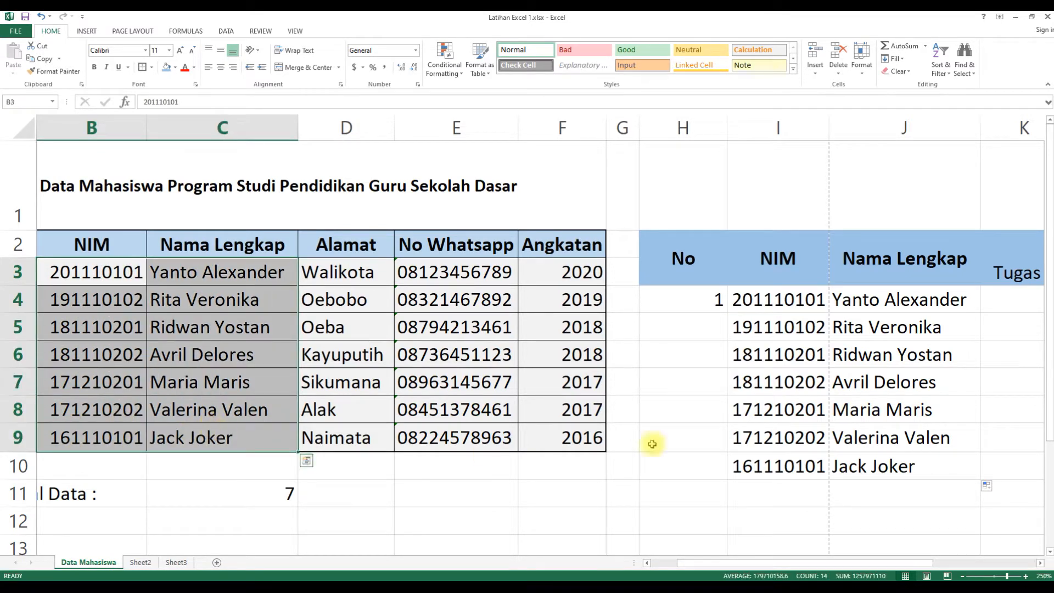
# Change the "x" in the first student's name in C3 to "ks" and check the linked name in J4.
pyautogui.click(222, 291)
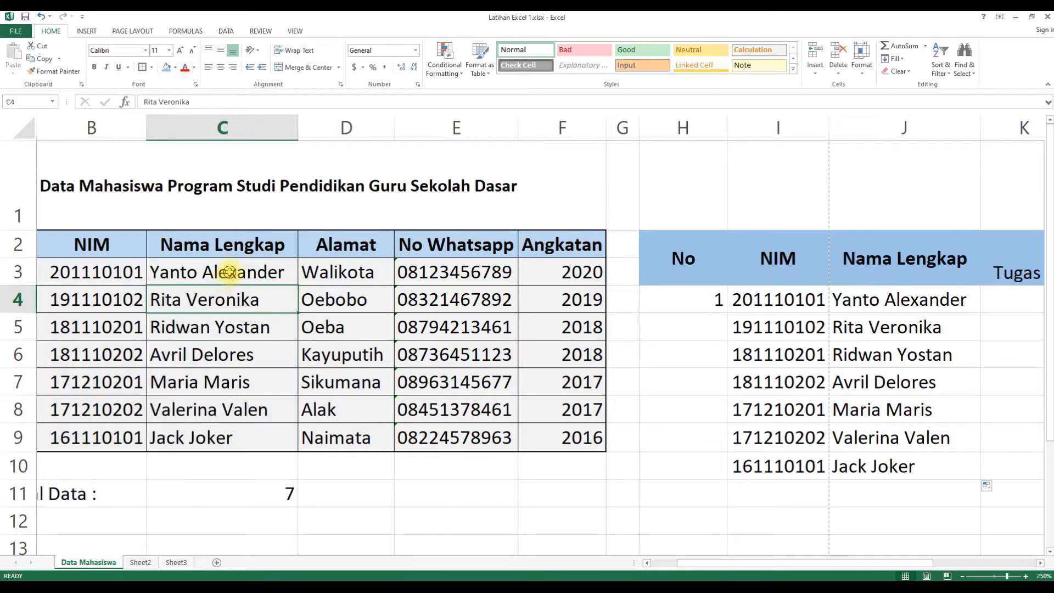
pyautogui.doubleClick(229, 273)
pyautogui.hotkey('shift', 'Right')
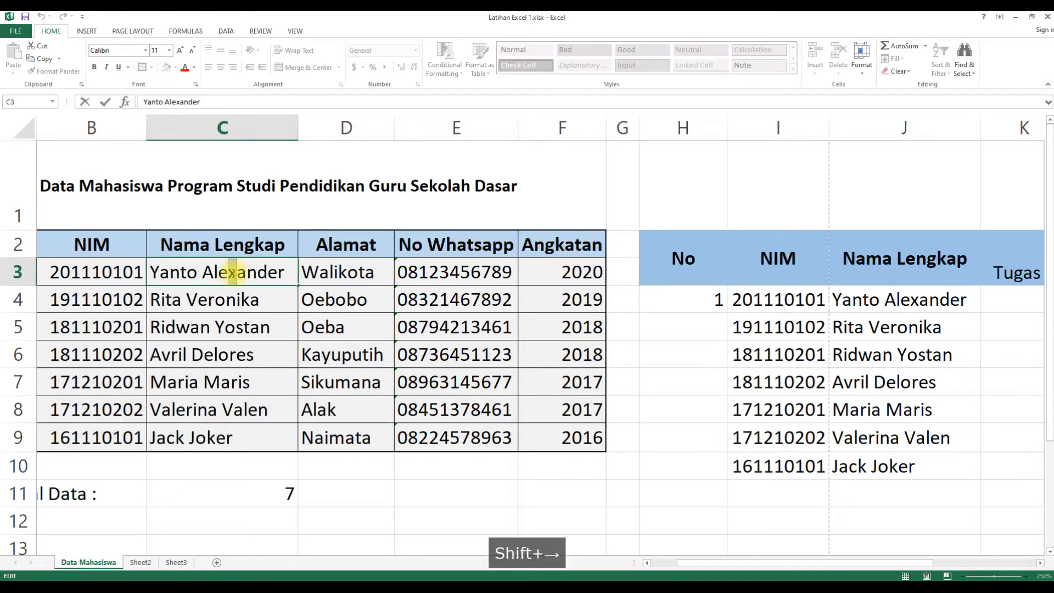
pyautogui.write('ks')
pyautogui.press('Return')
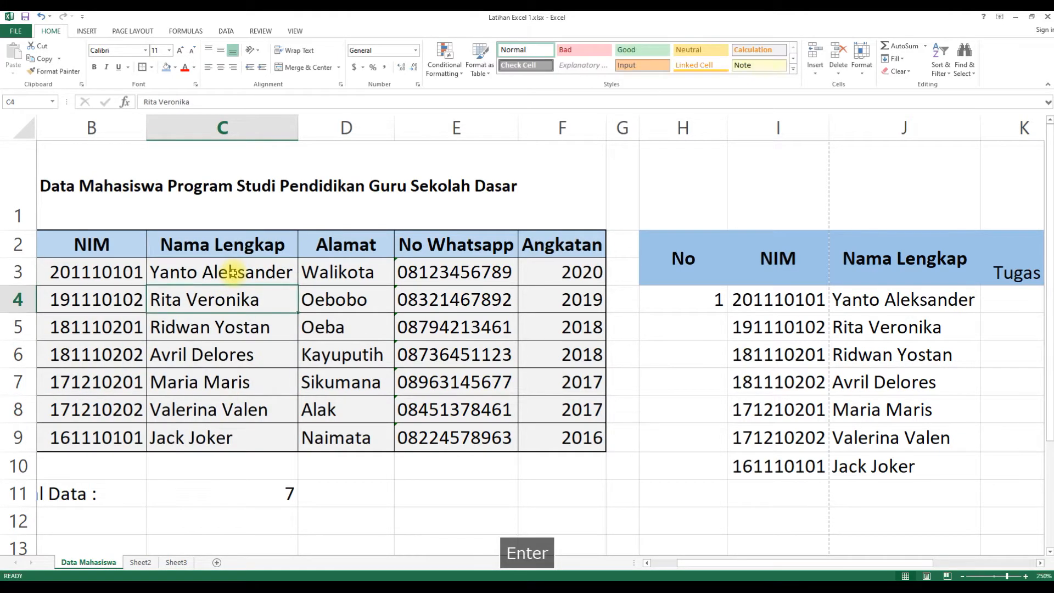
pyautogui.click(933, 308)
# Number the second student in H5 with the formula =H4+1.
pyautogui.click(702, 302)
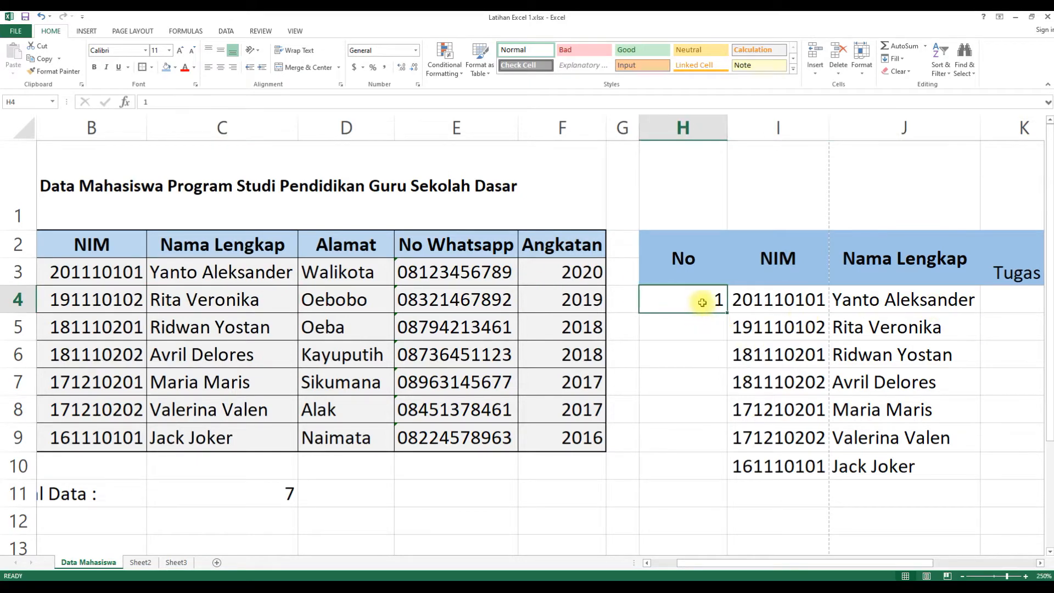
pyautogui.press('Down')
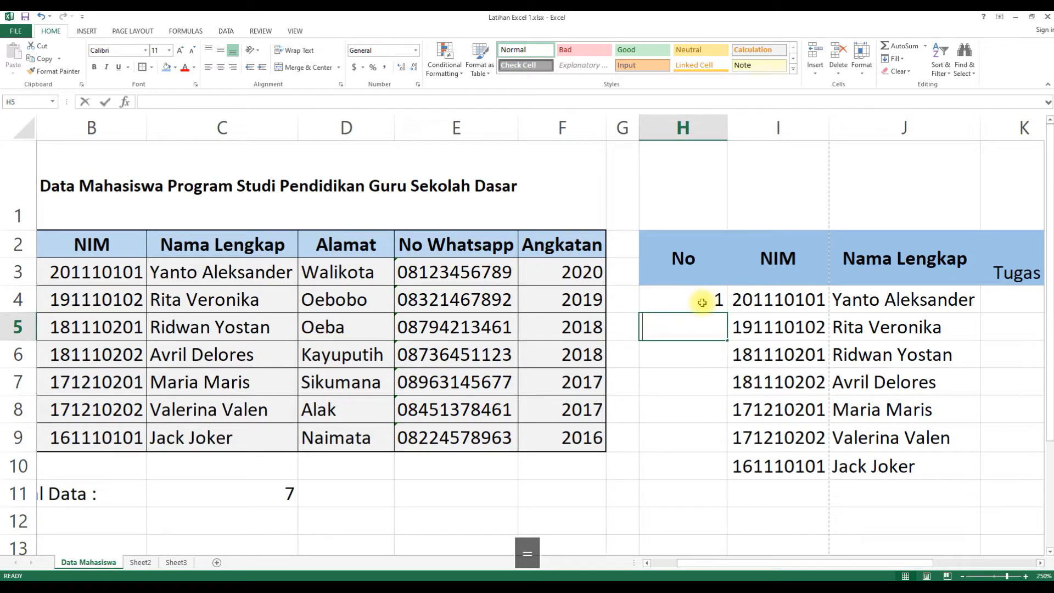
pyautogui.write('=')
pyautogui.press('Up')
pyautogui.write('+1')
pyautogui.press('Return')
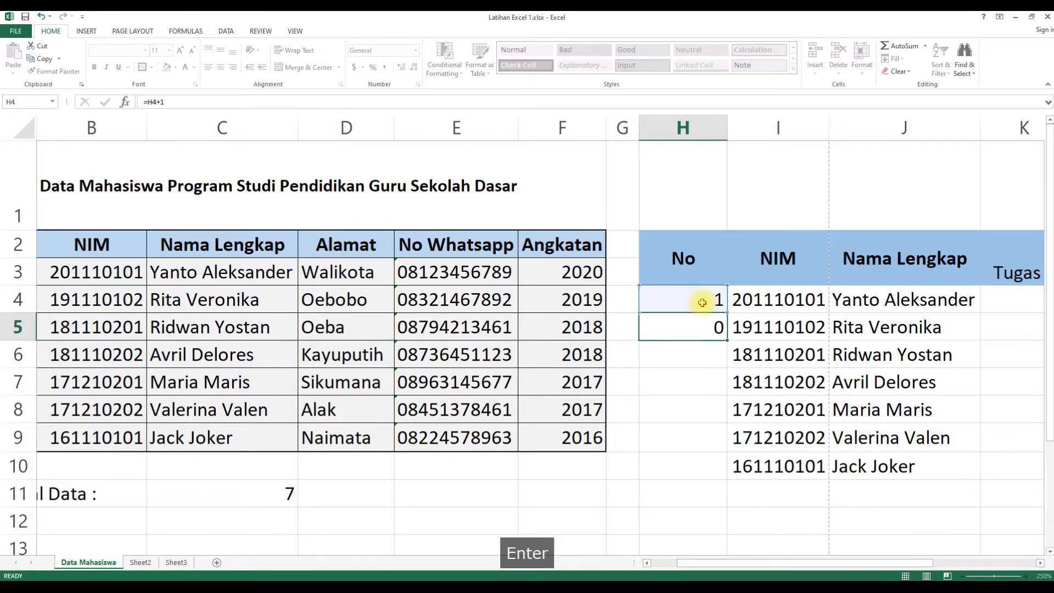
# Copy the numbering formula from H5 into the No cells below it, down to H10.
pyautogui.press('Up')
pyautogui.hotkey('ctrl', 'c')
pyautogui.press('Down')
pyautogui.hotkey('shift', 'Down')
pyautogui.hotkey('shift', 'Down')
pyautogui.hotkey('shift', 'Down')
pyautogui.hotkey('shift', 'Down')
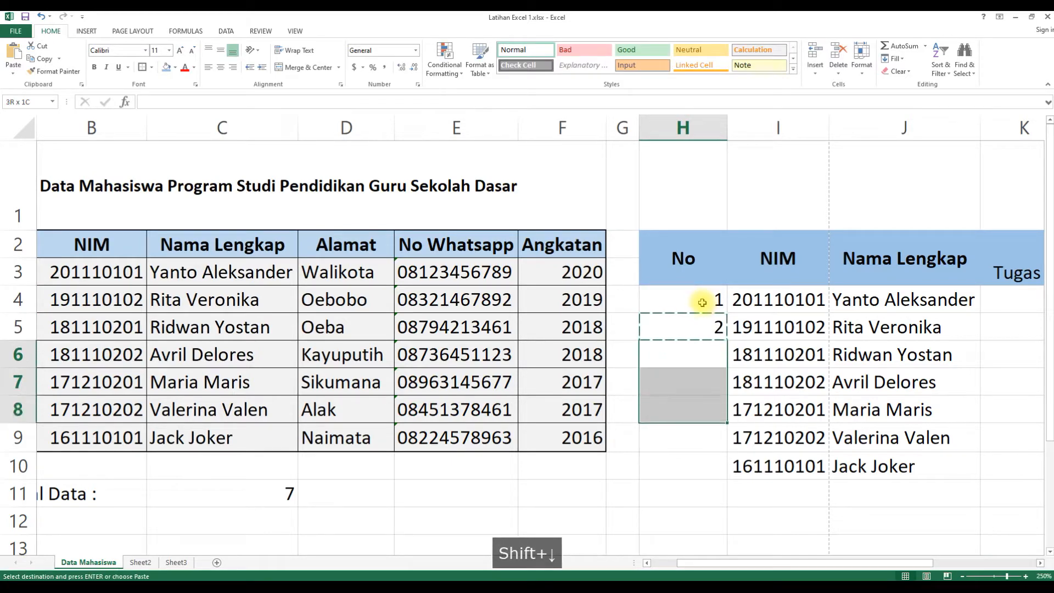
pyautogui.hotkey('ctrl', 'v')
pyautogui.press('Escape')
# Center the No column values in H4:H10 horizontally.
pyautogui.moveTo(702, 302); pyautogui.dragTo(708, 467)
pyautogui.click(221, 67)
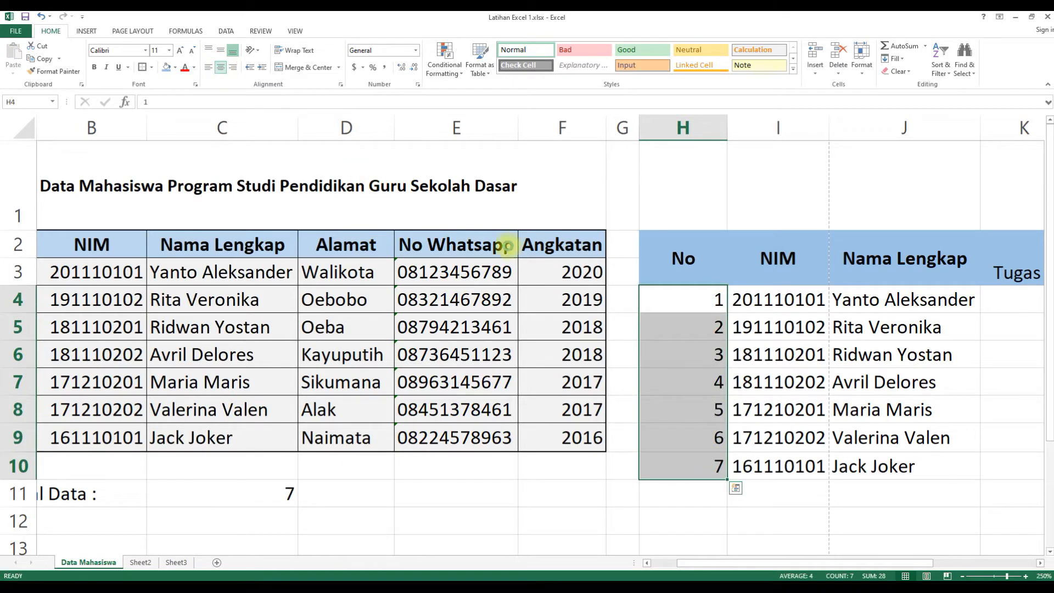
pyautogui.click(697, 296)
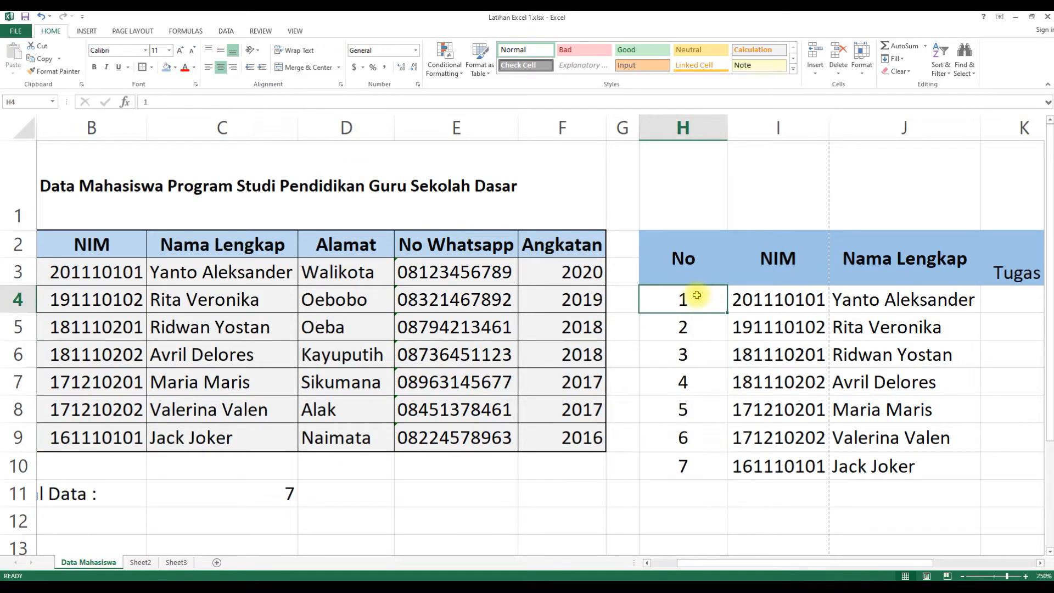
# Re-enter =H4+1 in H5 and fill the formula down through H10.
pyautogui.click(696, 326)
pyautogui.write('=')
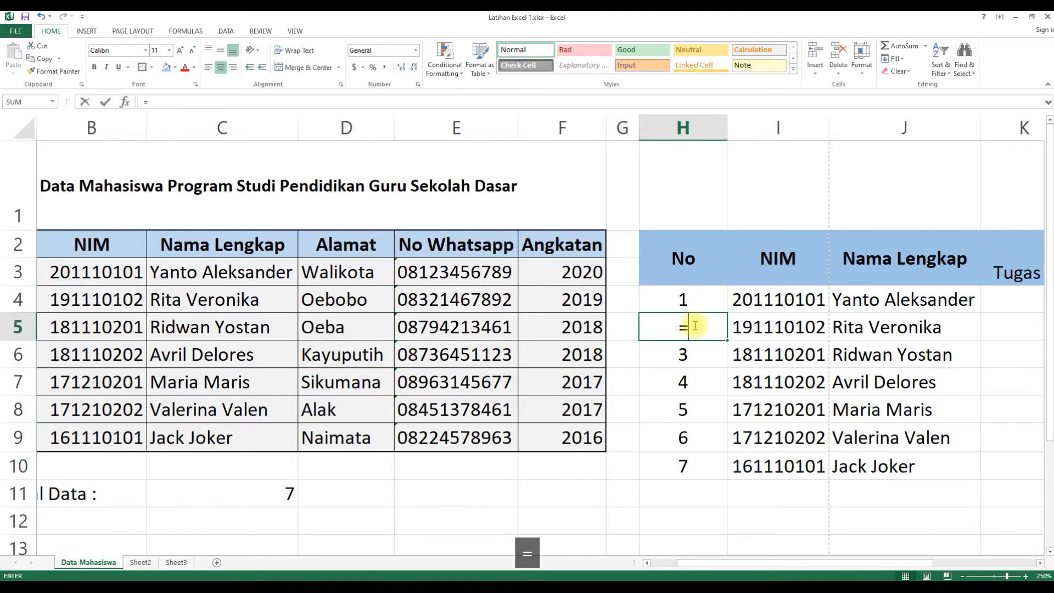
pyautogui.click(689, 297)
pyautogui.write('+1')
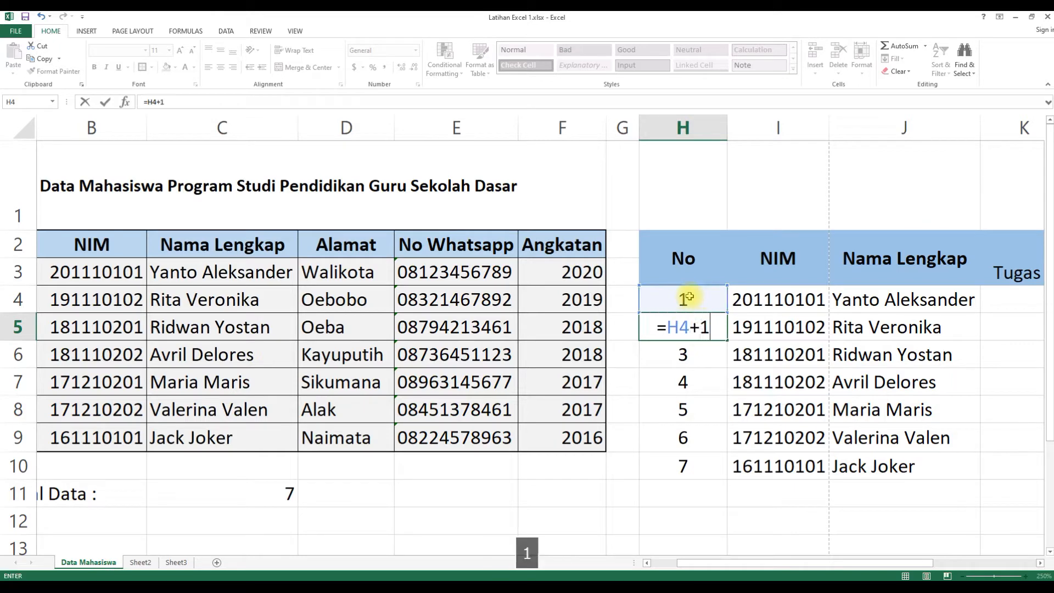
pyautogui.press('Return')
pyautogui.click(711, 324)
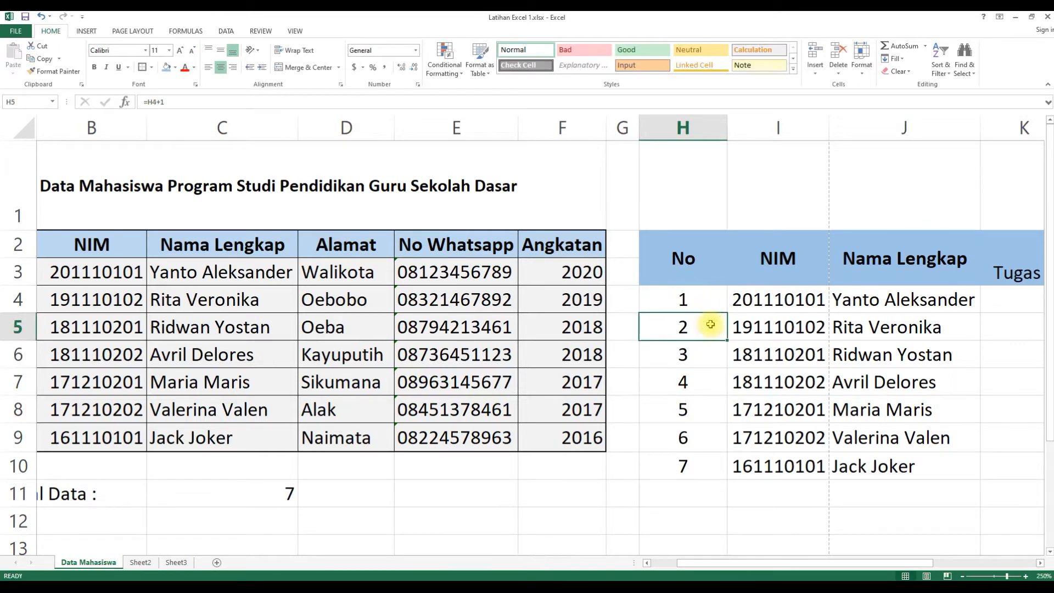
pyautogui.moveTo(726, 342); pyautogui.dragTo(718, 471)
# Examine the contents of the No cells from H4 to H10, comparing the starting number with the incrementing formulas below it.
pyautogui.click(681, 333)
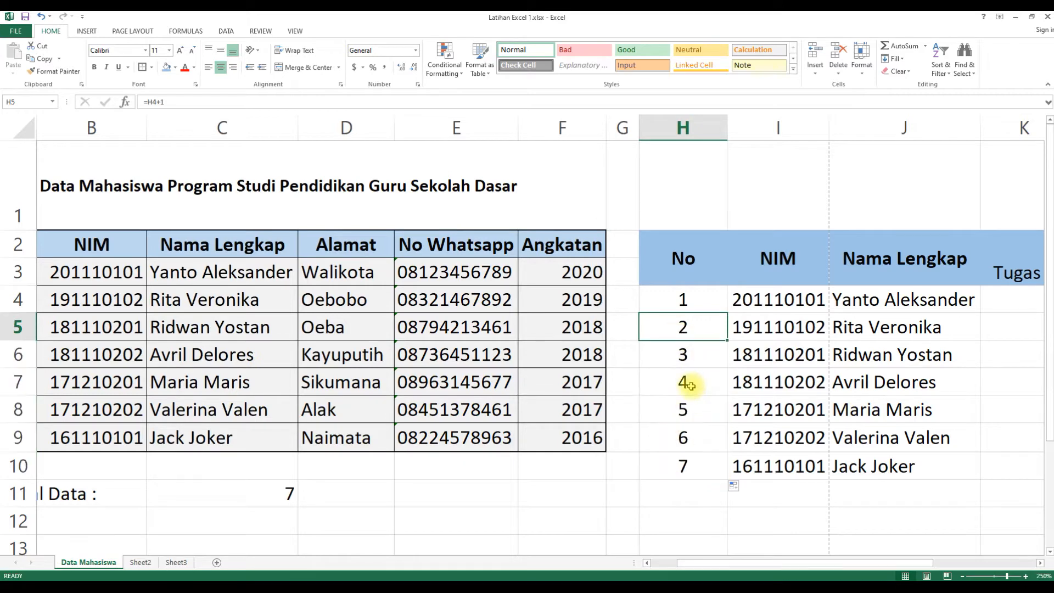
pyautogui.click(684, 378)
pyautogui.click(687, 436)
pyautogui.click(687, 465)
pyautogui.click(690, 298)
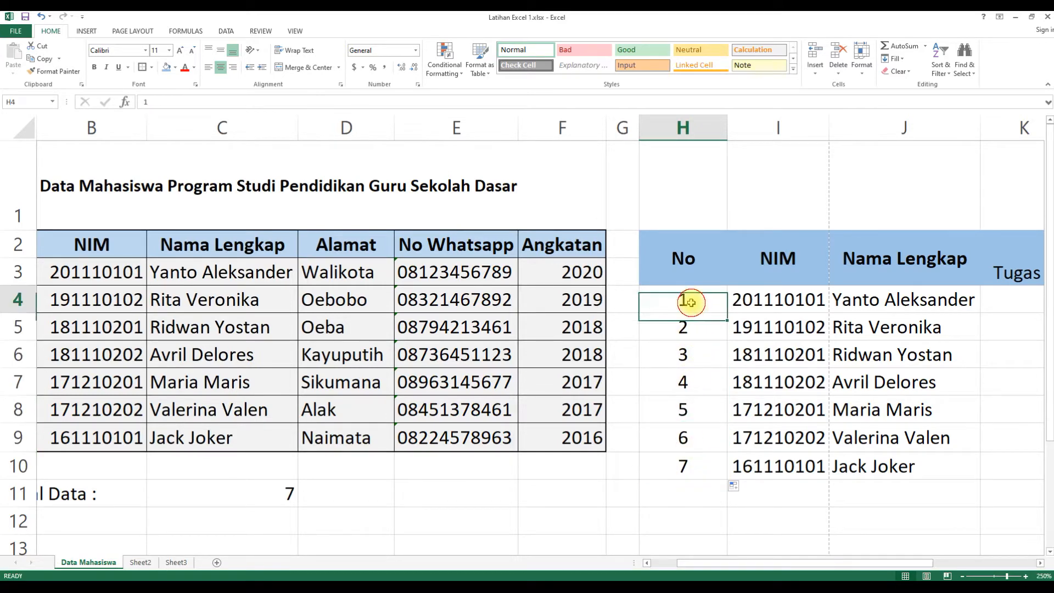
pyautogui.click(185, 99)
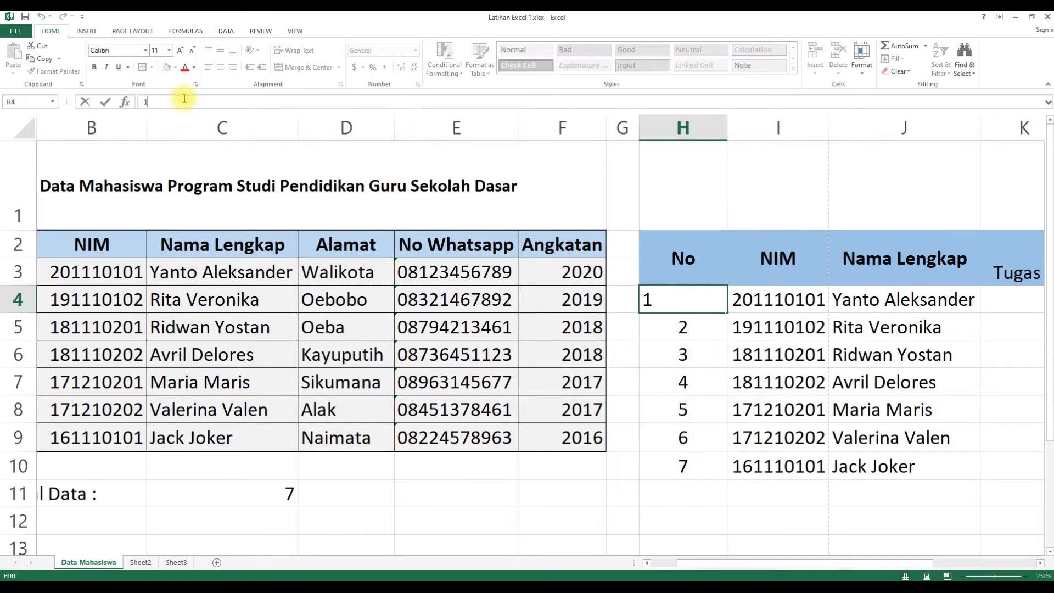
pyautogui.click(666, 330)
pyautogui.click(156, 101)
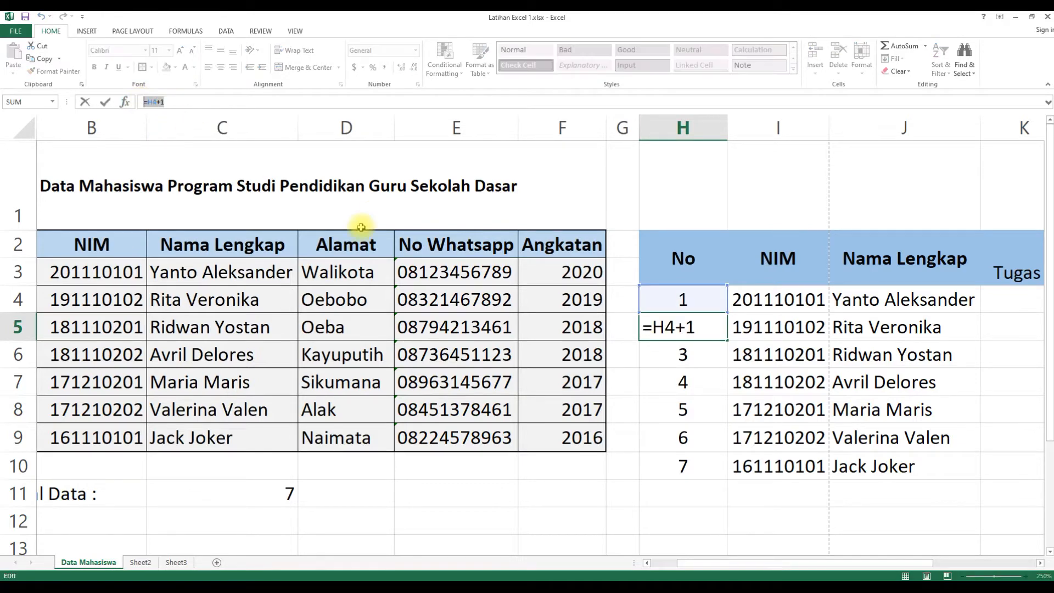
pyautogui.press('Escape')
pyautogui.click(686, 351)
pyautogui.click(181, 102)
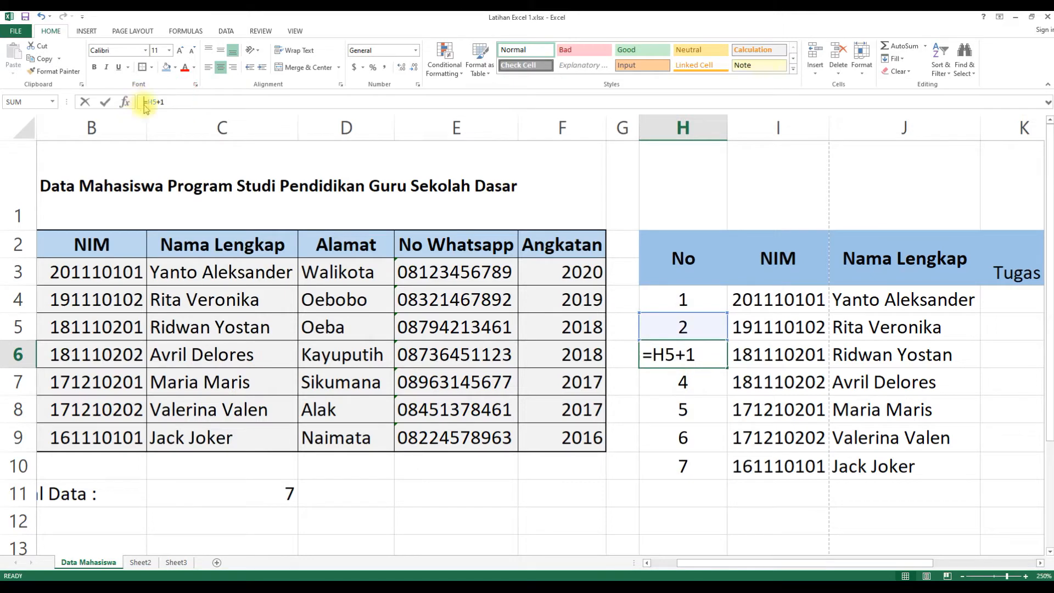
pyautogui.press('Escape')
pyautogui.click(682, 328)
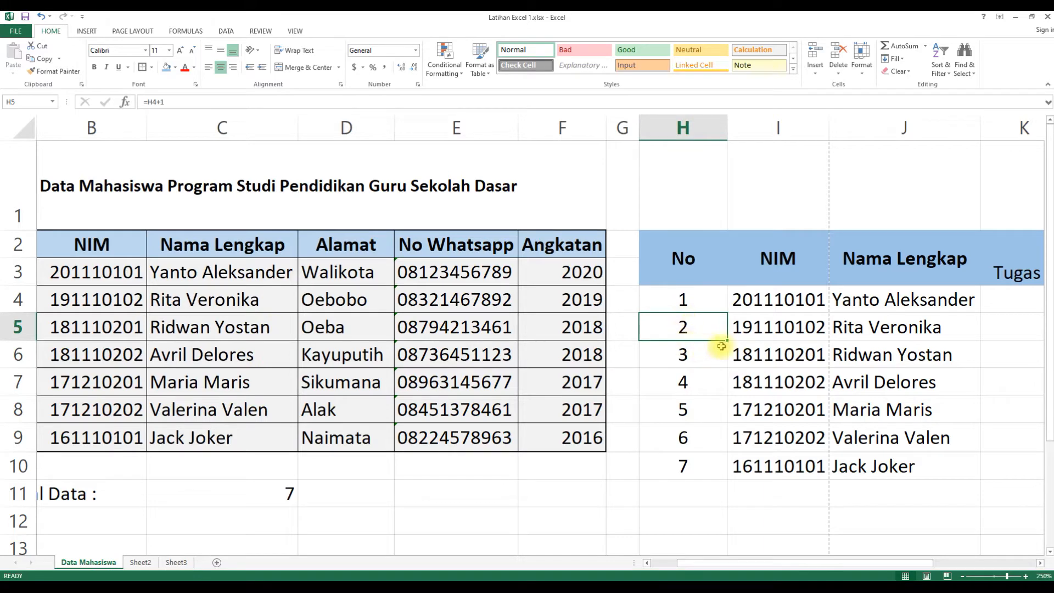
pyautogui.press('Down')
pyautogui.press('Down')
pyautogui.press('Down')
pyautogui.press('Down')
pyautogui.press('Down')
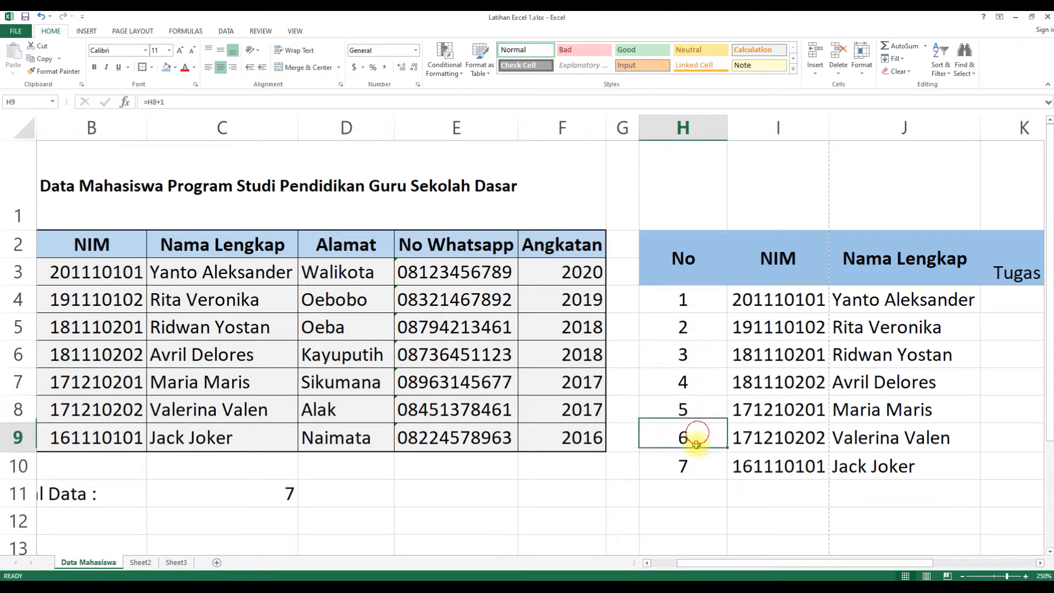
pyautogui.moveTo(690, 299); pyautogui.dragTo(699, 461)
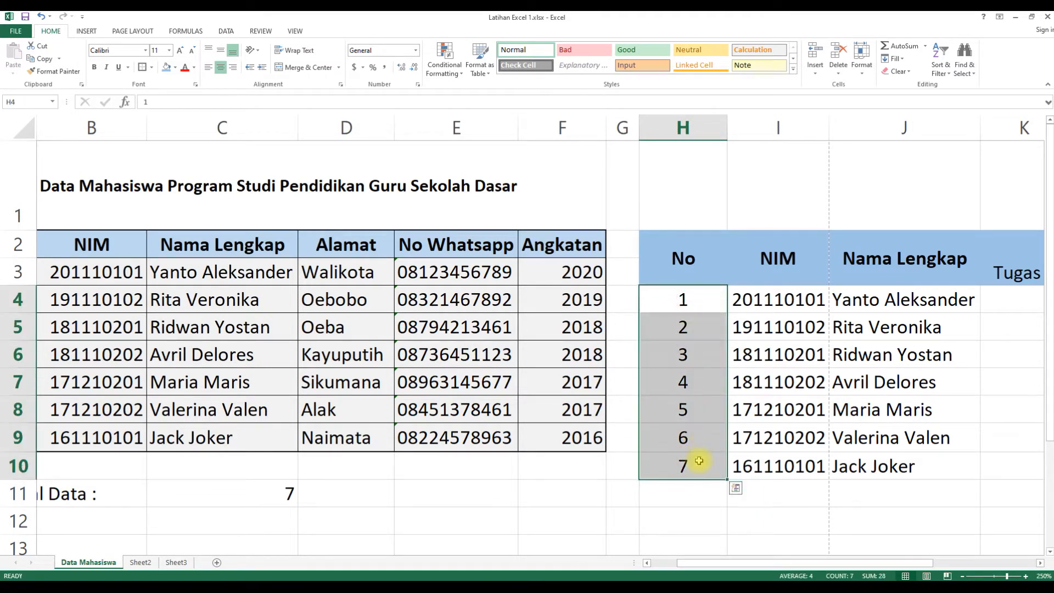
# Enter the first student's Tugas 1, 2 and 3 scores in K4:M4 as 50, 60 and 70.
pyautogui.moveTo(791, 564); pyautogui.dragTo(900, 565)
pyautogui.click(566, 297)
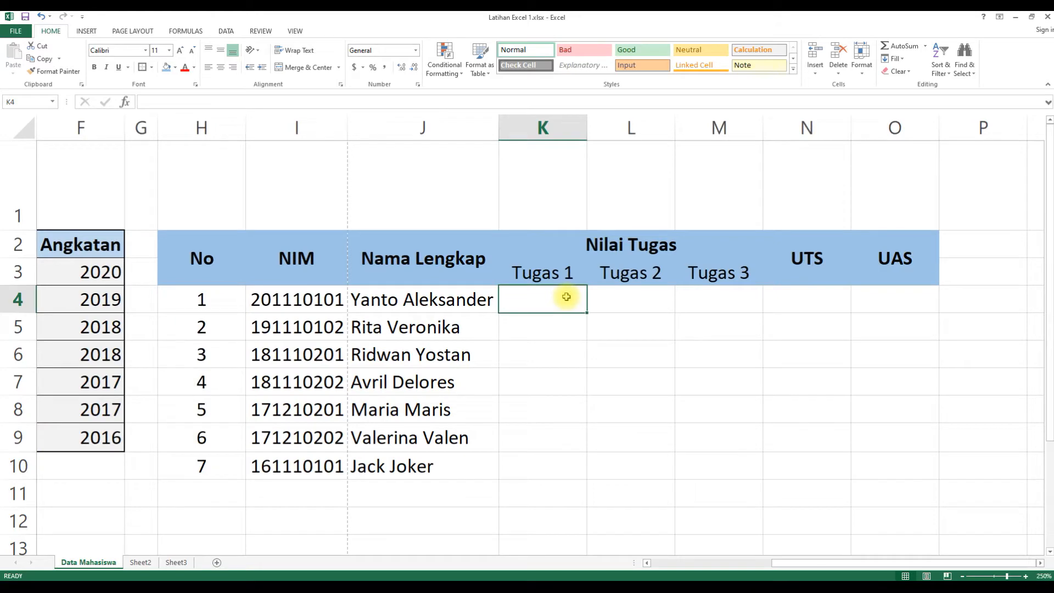
pyautogui.write('50')
pyautogui.press('Tab')
pyautogui.write('60')
pyautogui.press('Tab')
pyautogui.write('70')
pyautogui.press('Tab')
pyautogui.press('Down')
pyautogui.press('Left')
pyautogui.press('Right')
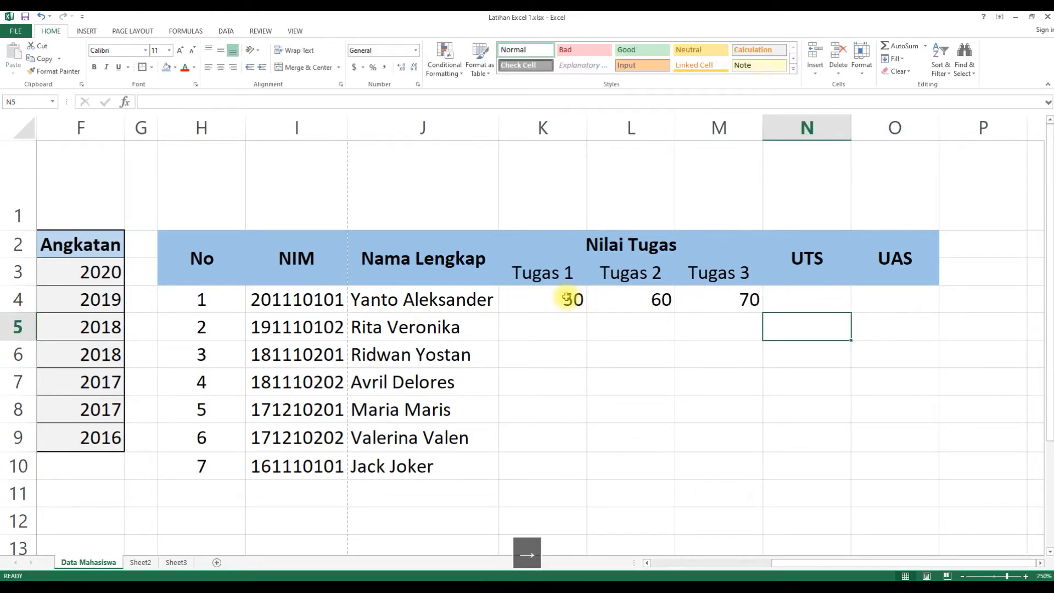
# Enter the first student's UTS score of 80 in N4 and UAS score of 90 in O4.
pyautogui.press('Up')
pyautogui.write('80')
pyautogui.press('Tab')
pyautogui.write('90')
pyautogui.press('Tab')
pyautogui.press('Return')
# Fill the first student's scores in K4:O4 down through row 10.
pyautogui.press('Left')
pyautogui.press('Up')
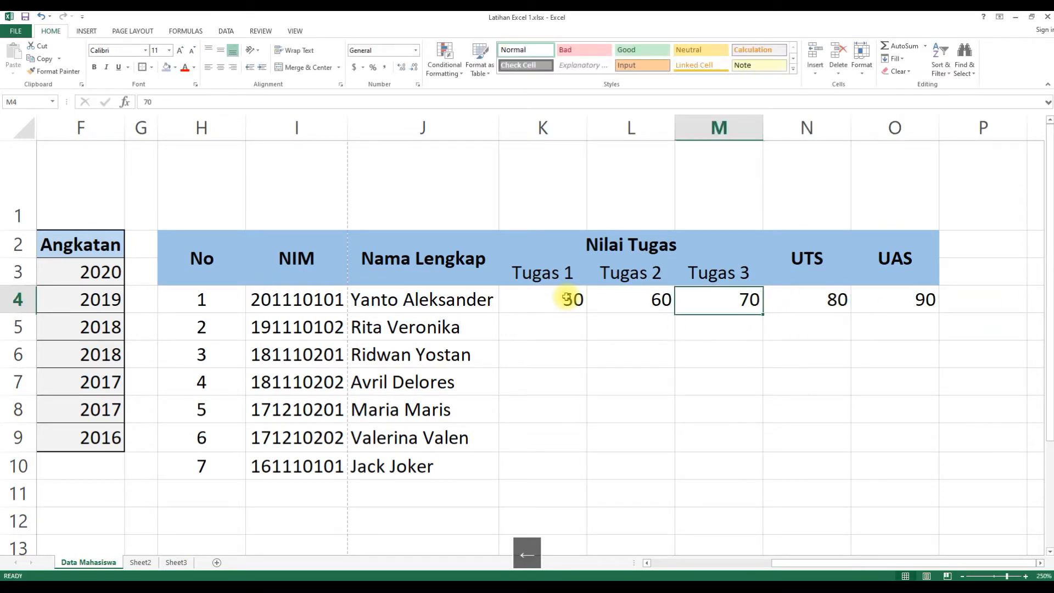
pyautogui.press('Left')
pyautogui.press('Left')
pyautogui.moveTo(567, 297); pyautogui.dragTo(867, 301)
pyautogui.moveTo(940, 313); pyautogui.dragTo(937, 473)
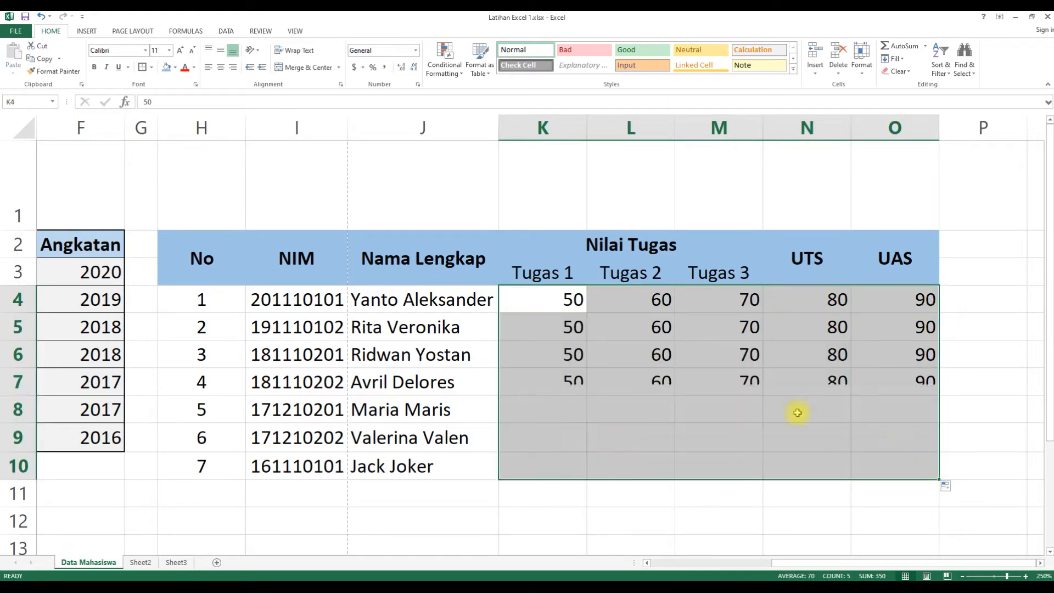
# Replace the Tugas 1 scores in K5:K10 with 60, 40, 55, 80, 70 and 65.
pyautogui.click(584, 328)
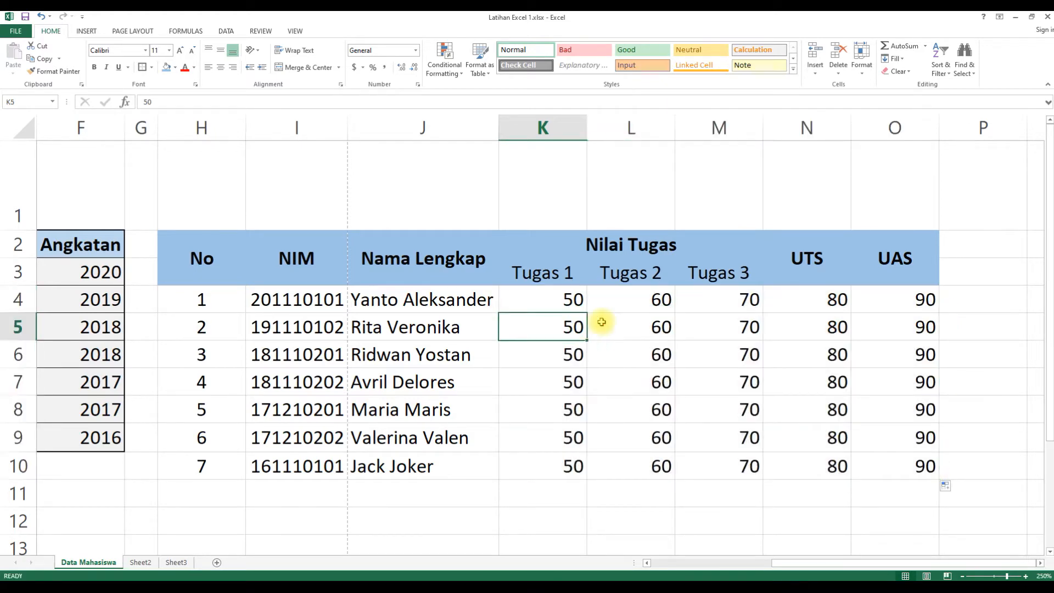
pyautogui.write('60')
pyautogui.press('Down')
pyautogui.write('40')
pyautogui.press('Down')
pyautogui.write('55')
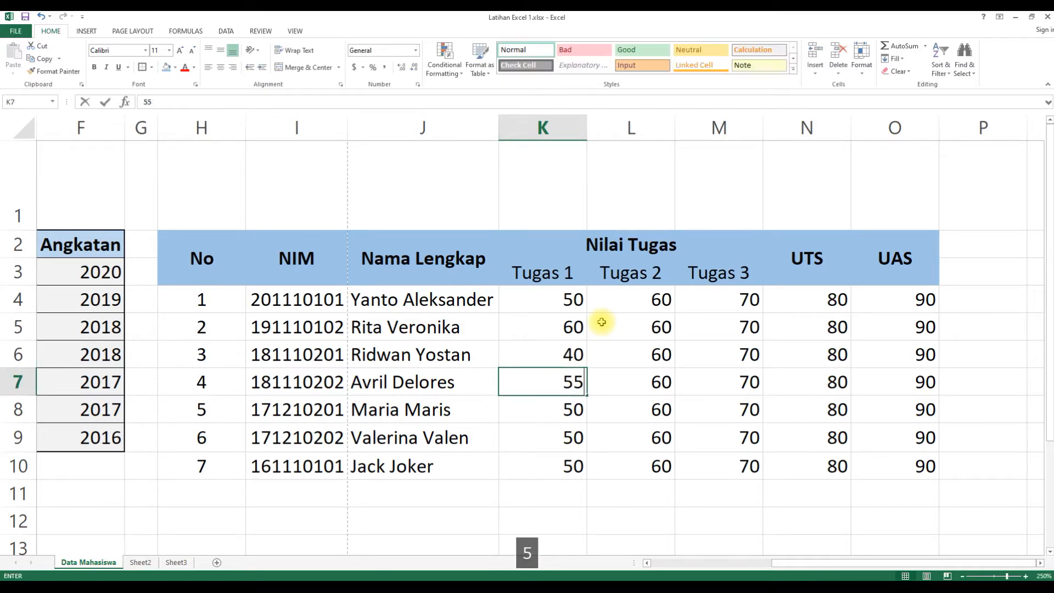
pyautogui.press('Down')
pyautogui.write('80')
pyautogui.press('Down')
pyautogui.write('70')
pyautogui.press('Down')
pyautogui.write('65')
pyautogui.press('Right')
# Set the Tugas 2 scores in L6:L10 to 80, 75, 70, 65 and 70.
pyautogui.write('70')
pyautogui.press('Up')
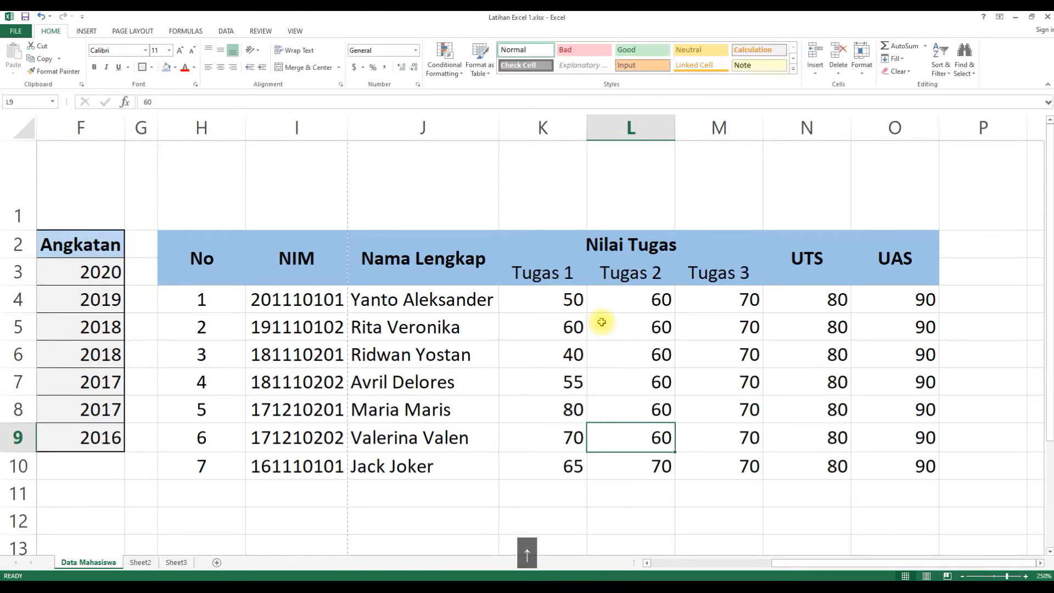
pyautogui.write('65')
pyautogui.press('Up')
pyautogui.write('70')
pyautogui.press('Up')
pyautogui.write('75')
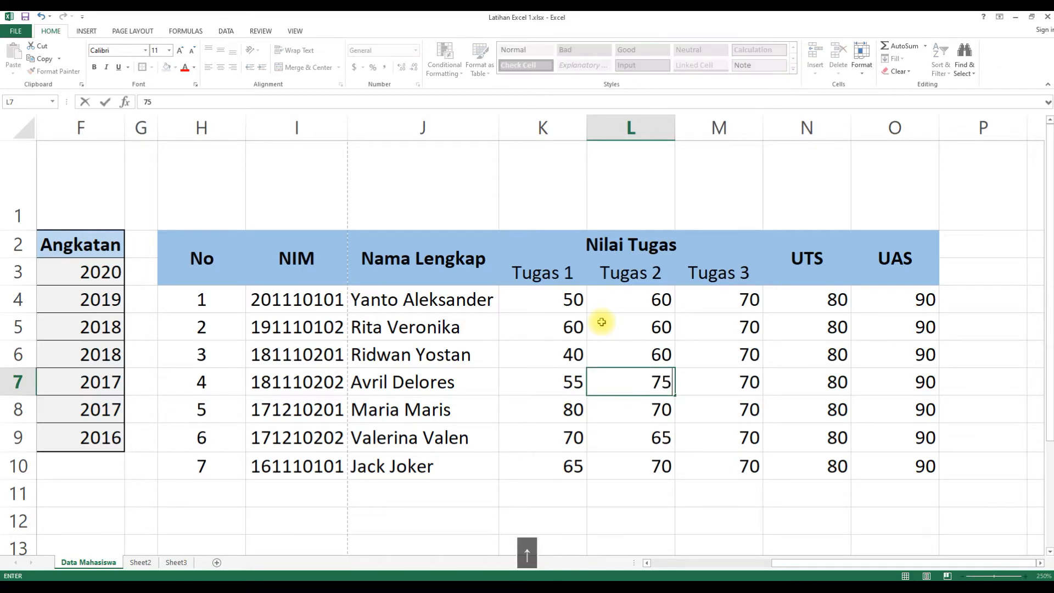
pyautogui.press('Up')
pyautogui.write('80')
pyautogui.press('Right')
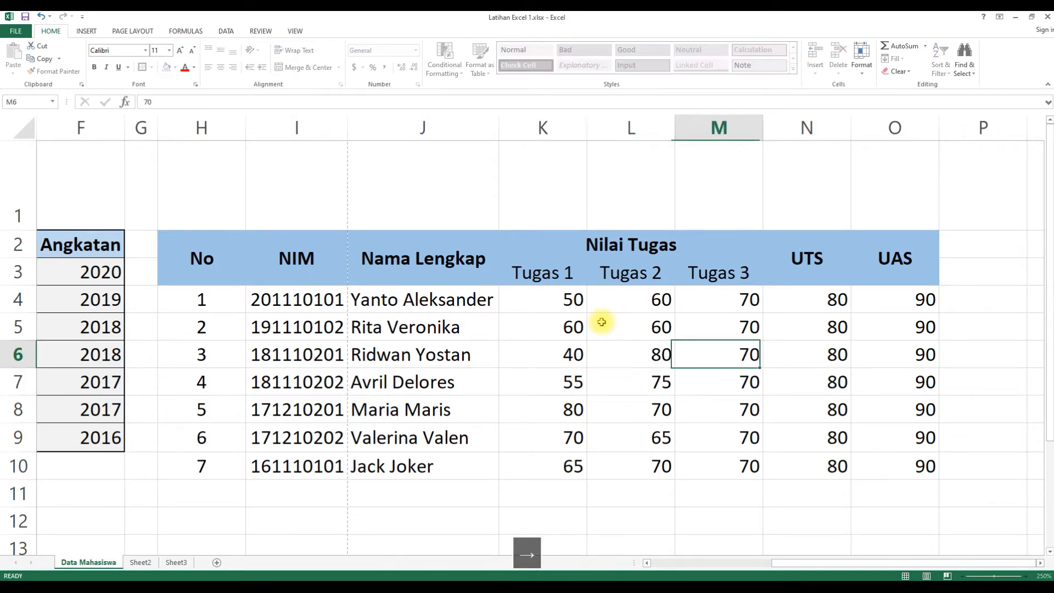
# Set the Tugas 3 scores to 80 in M6, 80 in M8 and 75 in M10.
pyautogui.write('80')
pyautogui.press('Down')
pyautogui.press('Down')
pyautogui.write('80')
pyautogui.press('Down')
pyautogui.press('Down')
pyautogui.write('75')
pyautogui.press('Right')
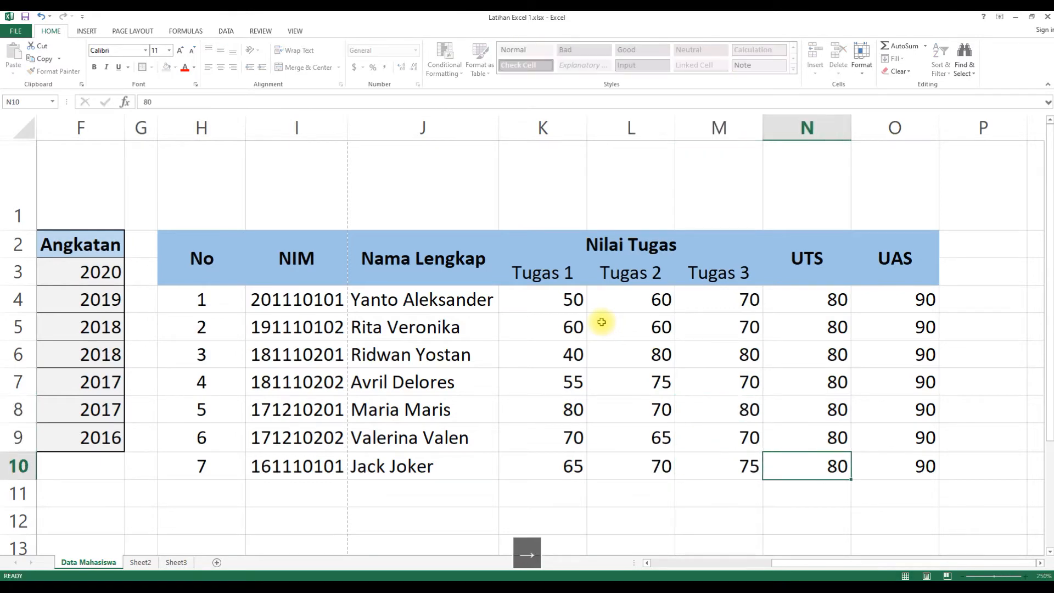
# Set the UTS scores to 70 in N5, 85 in N6, 90 in N8 and 85 in N10.
pyautogui.write('85')
pyautogui.press('Up')
pyautogui.press('Up')
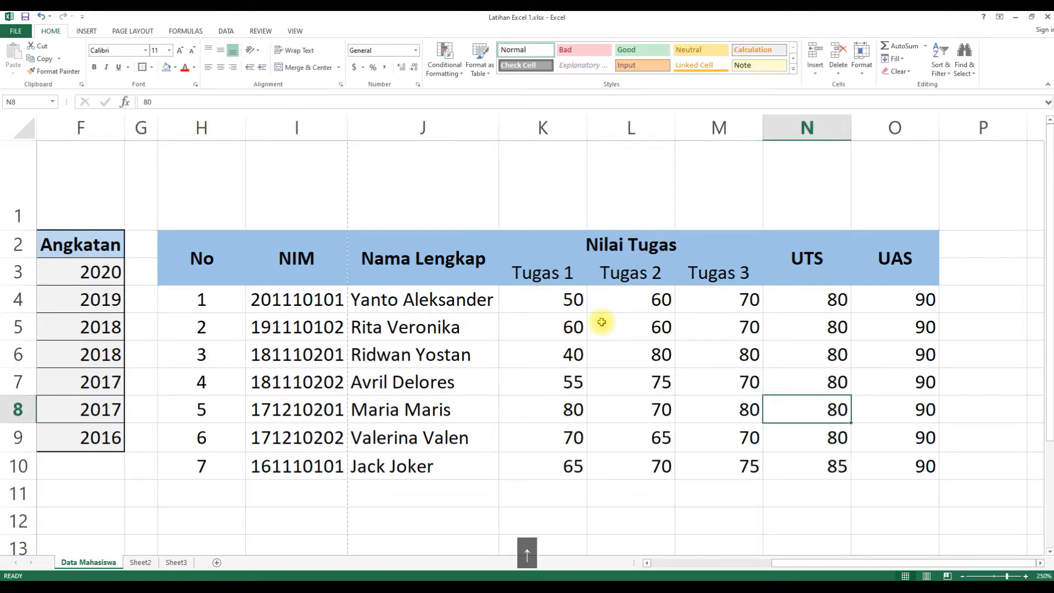
pyautogui.write('90')
pyautogui.press('Up')
pyautogui.press('Up')
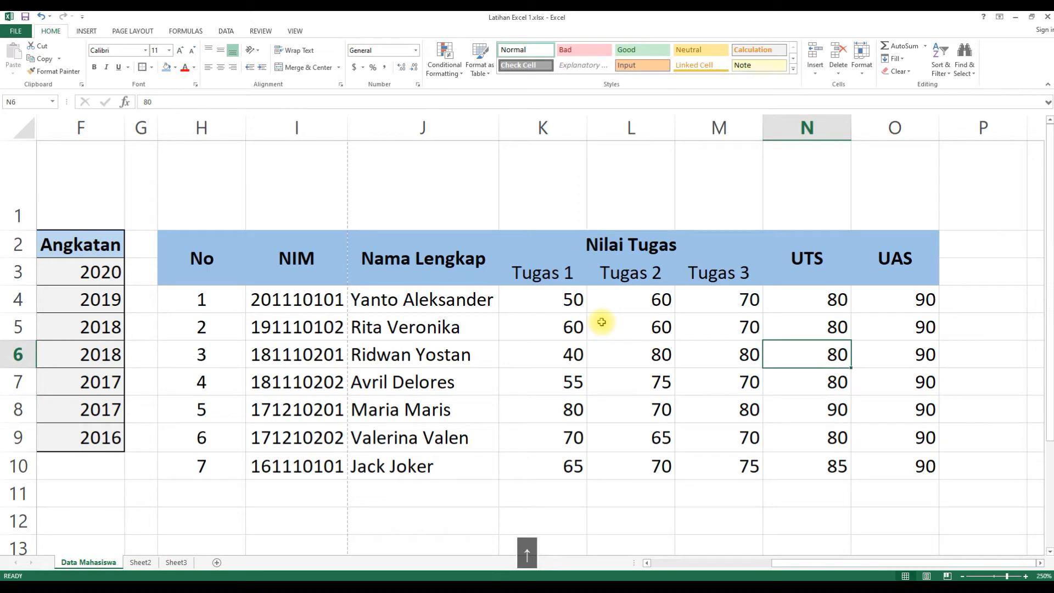
pyautogui.write('85')
pyautogui.press('Up')
pyautogui.write('70')
pyautogui.press('Right')
# Set the UAS scores to 70 in O5, 65 in O7, 80 in O8 and 85 in O10.
pyautogui.write('70')
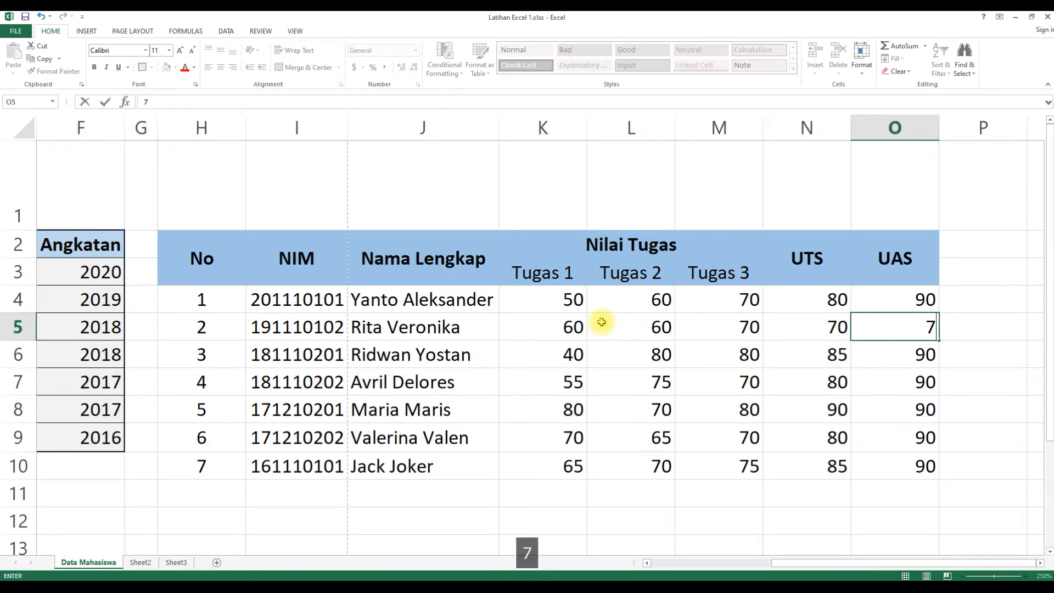
pyautogui.press('Down')
pyautogui.press('Down')
pyautogui.write('65')
pyautogui.press('Down')
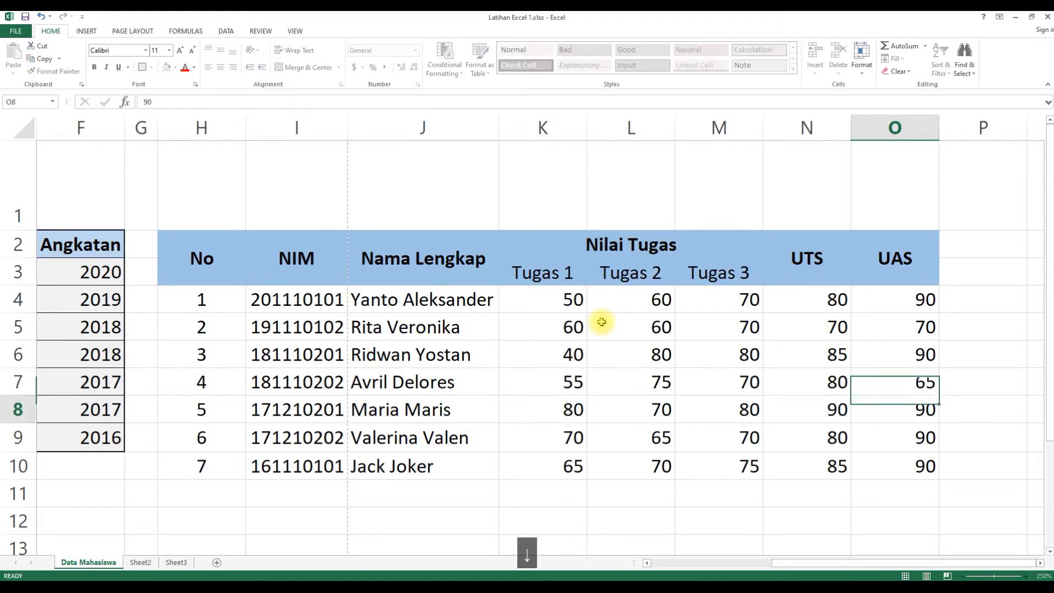
pyautogui.write('80')
pyautogui.press('Down')
pyautogui.press('Down')
pyautogui.write('8')
pyautogui.press('Down')
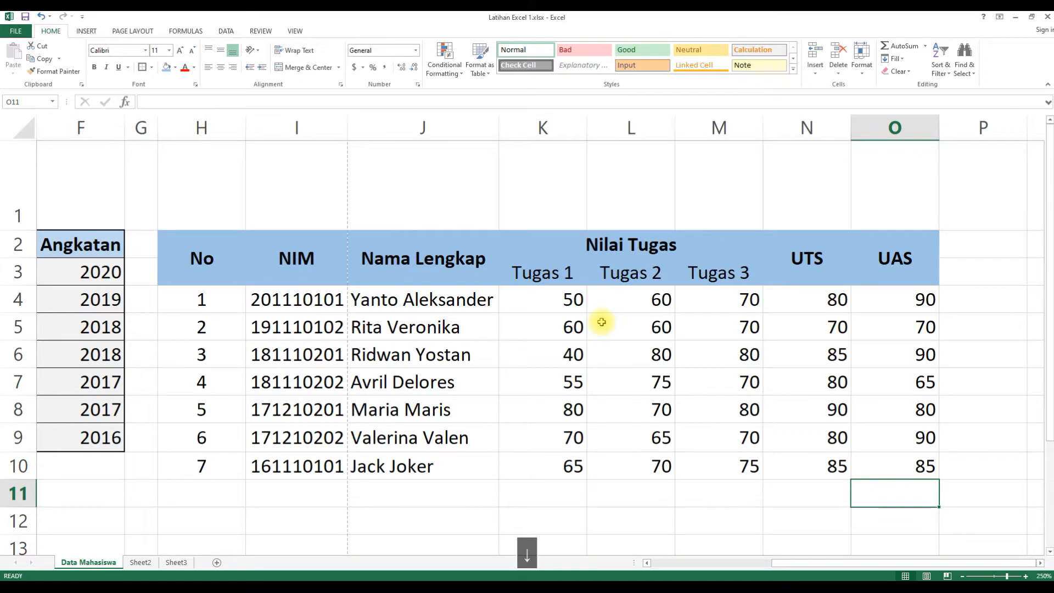
# Merge and center H1:O1 and enter the title PENILAIAN MATA KULIAH APLIKASI KOMPUTER PRODI PENDIDIKAN GURU SEKOLAH DASAR.
pyautogui.click(782, 475)
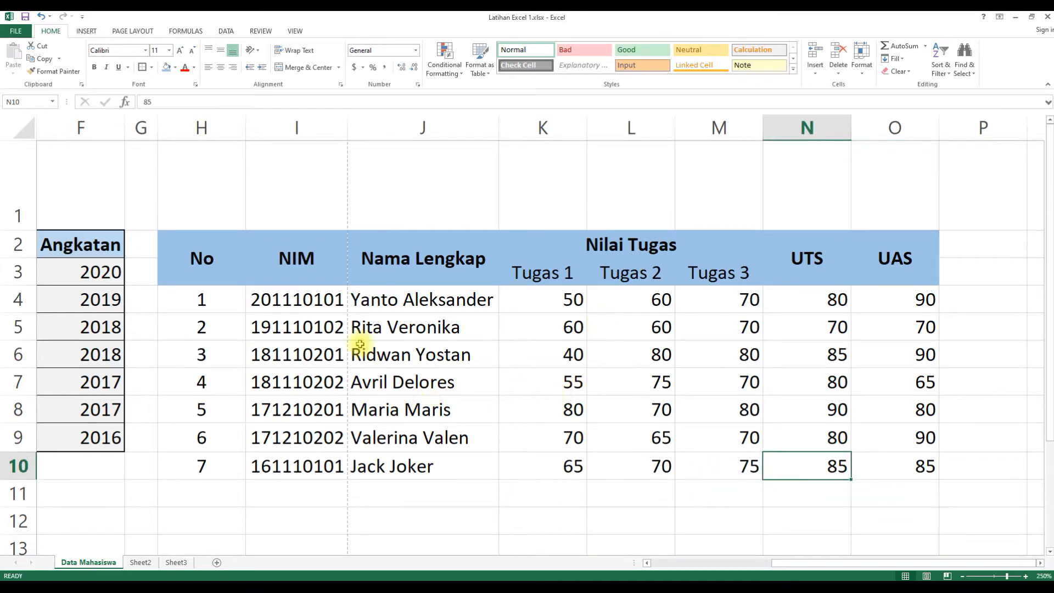
pyautogui.moveTo(240, 169); pyautogui.dragTo(887, 146)
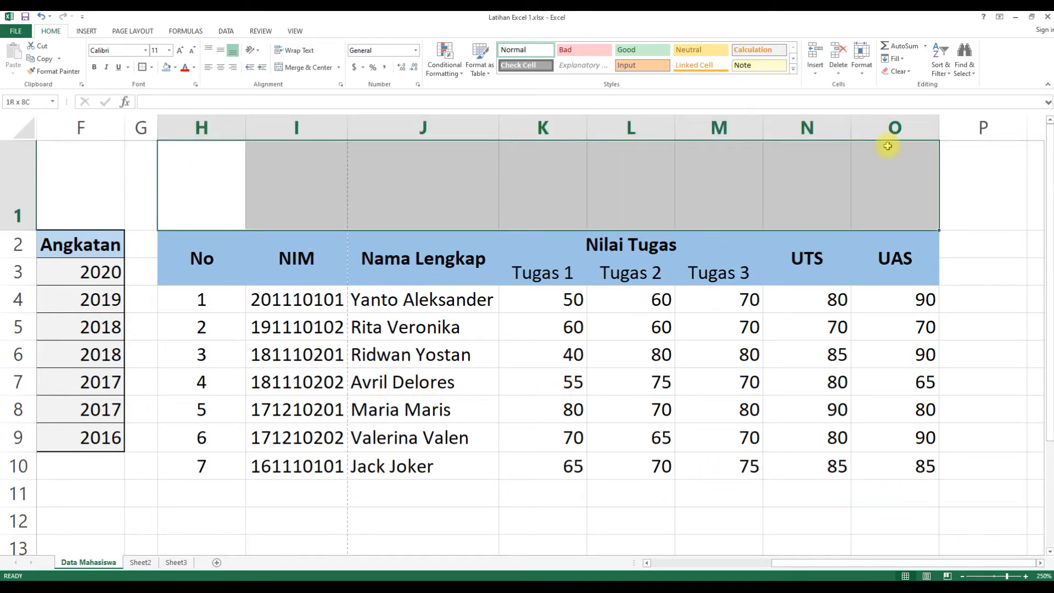
pyautogui.click(335, 67)
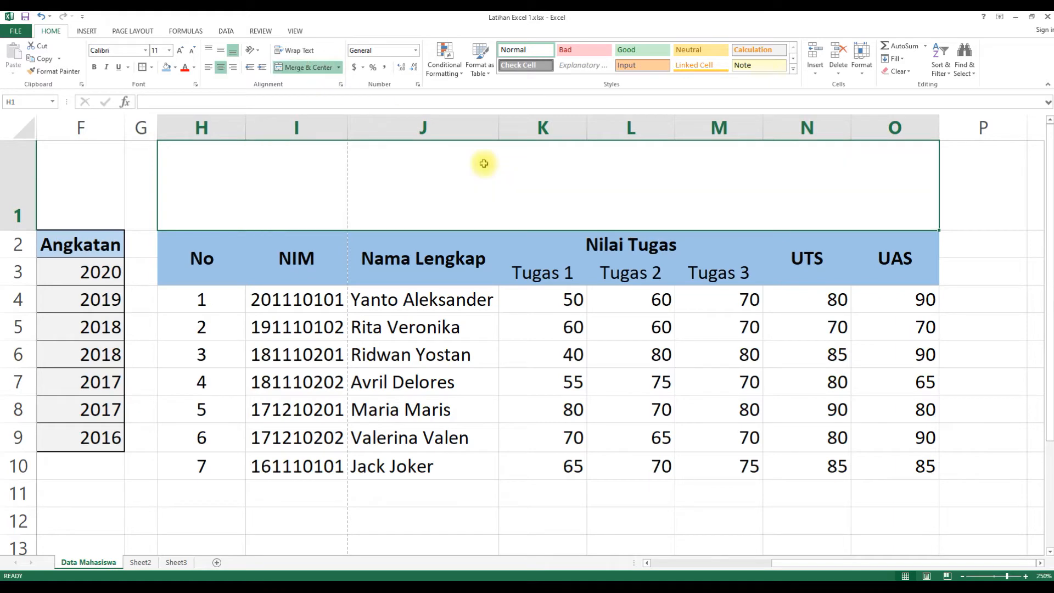
pyautogui.write('PENILA')
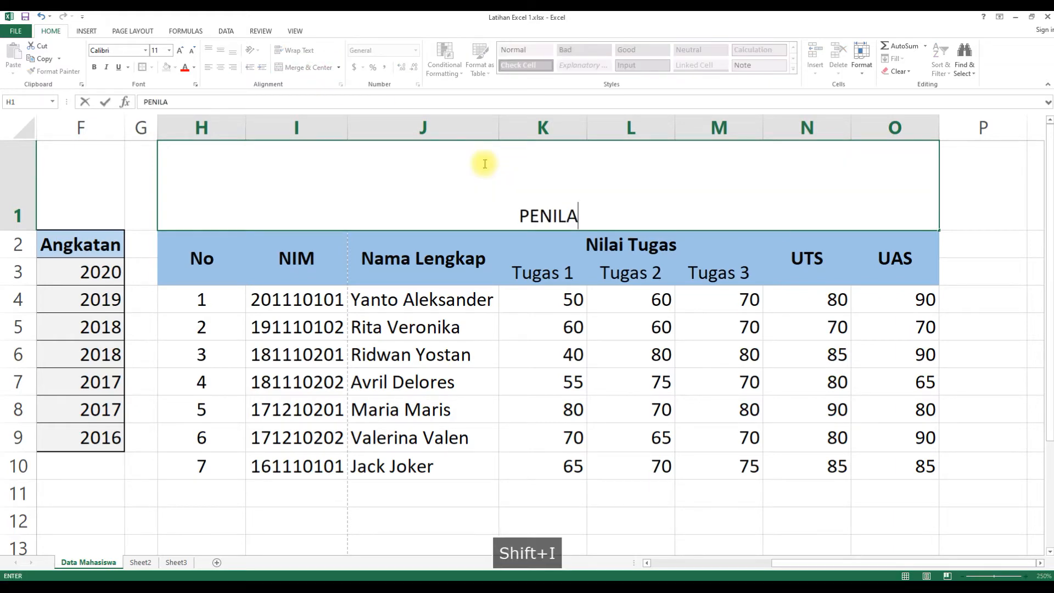
pyautogui.write('IAN M')
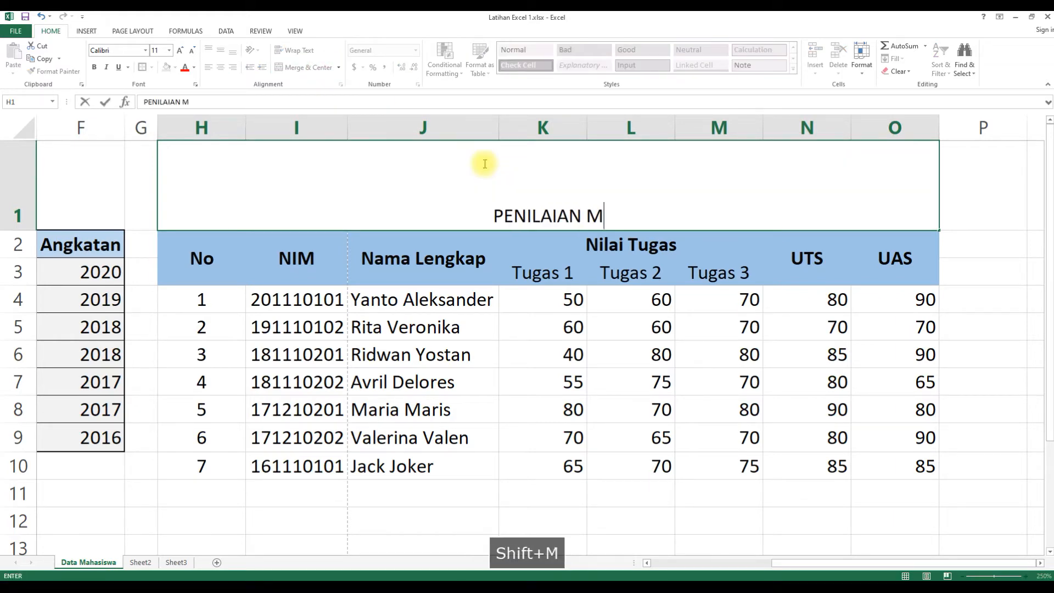
pyautogui.write('ATA KULIA')
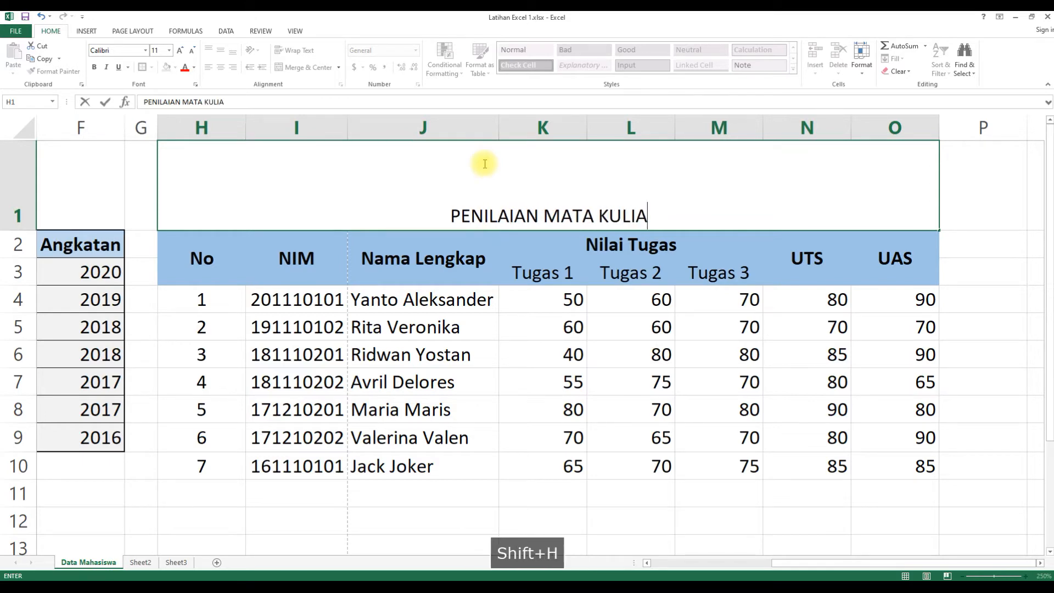
pyautogui.write('H APLIKASI KO')
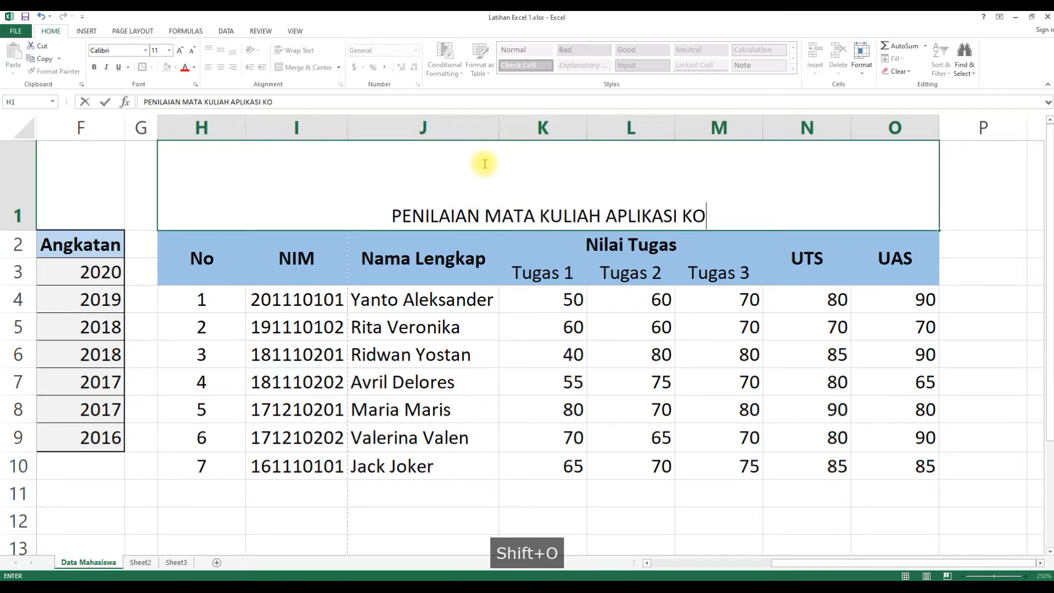
pyautogui.write('MPUTER PROD')
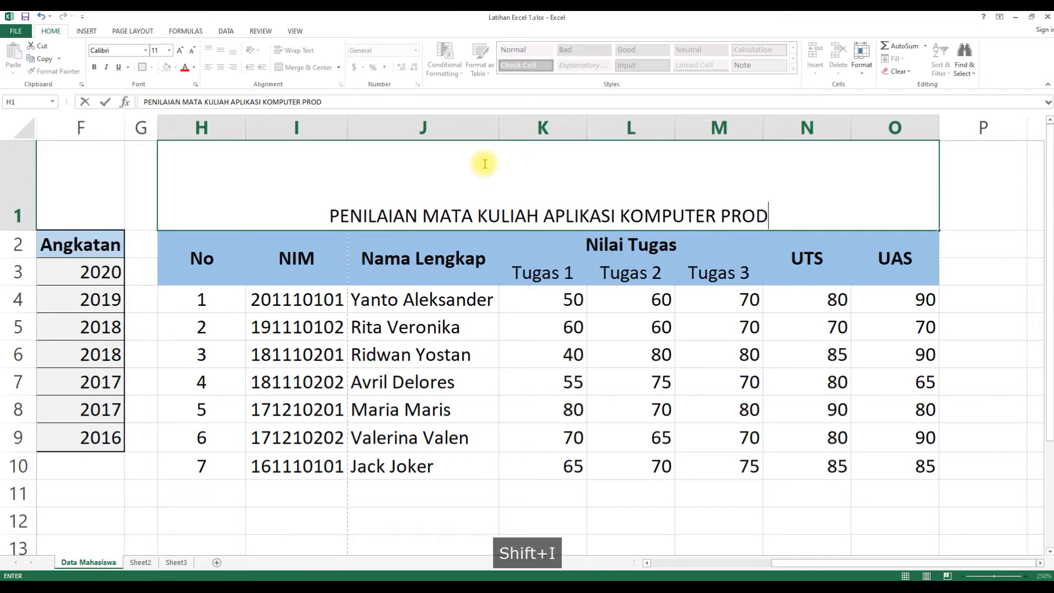
pyautogui.write('I PENDIDIKAN GU')
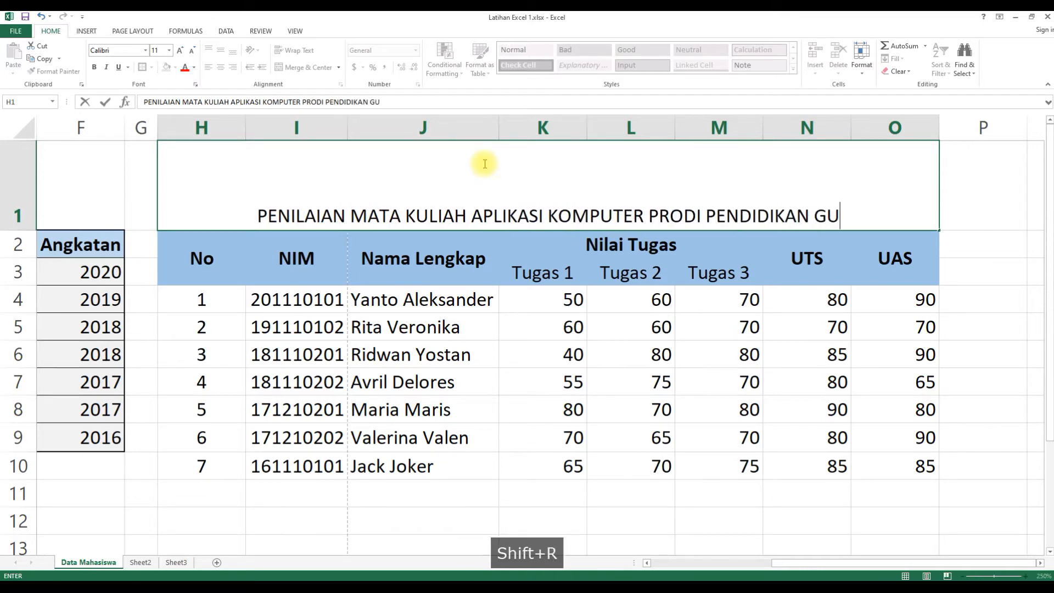
pyautogui.write('RU SEKOLAH DASAR')
pyautogui.press('Return')
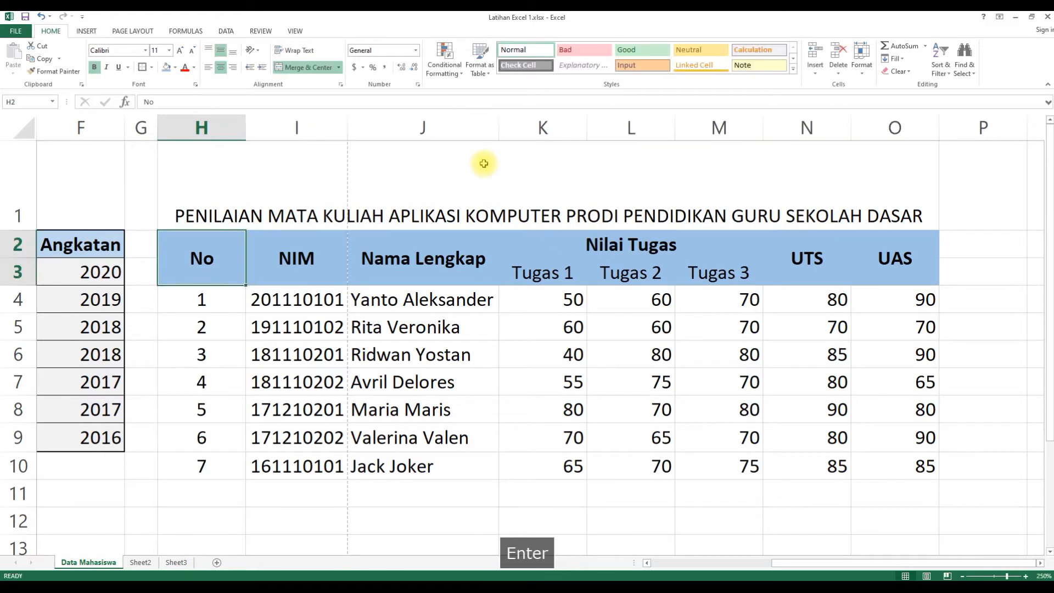
# Format the grade table title in H1 with middle vertical alignment, bold and wrapped text.
pyautogui.click(484, 163)
pyautogui.click(221, 50)
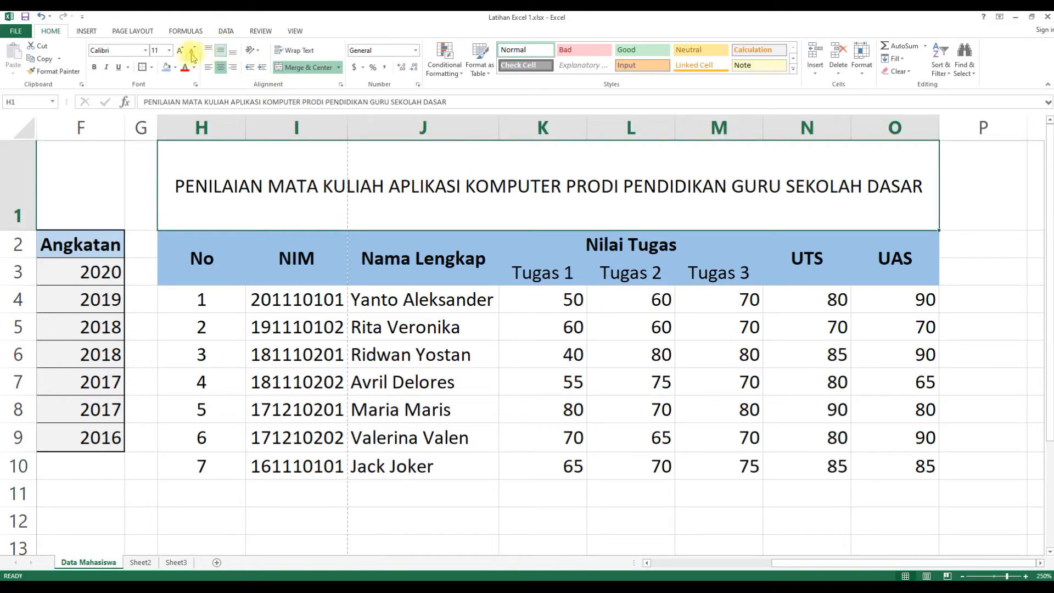
pyautogui.click(98, 66)
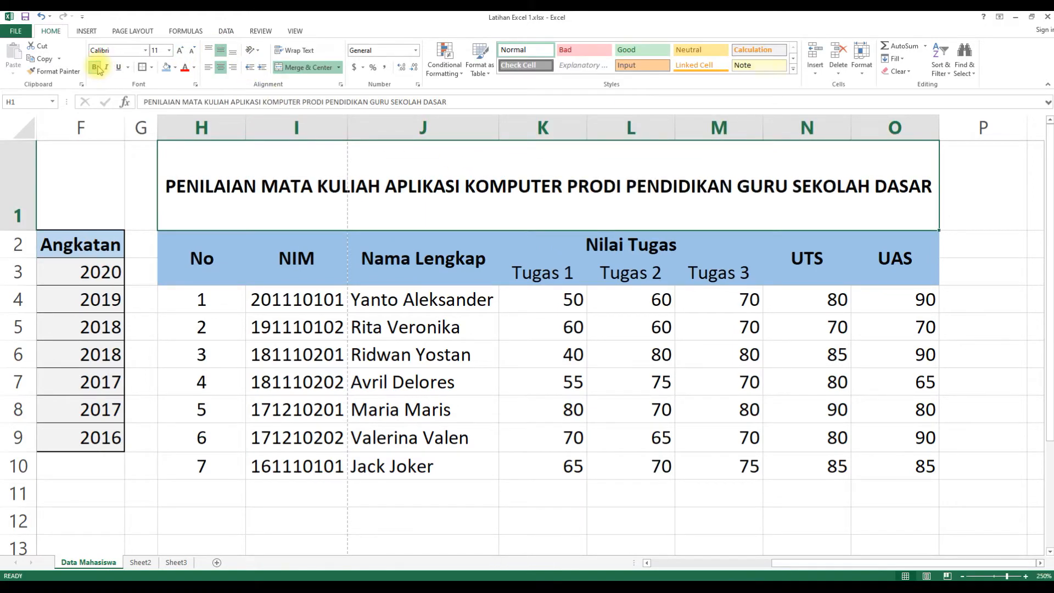
pyautogui.click(528, 425)
pyautogui.click(377, 189)
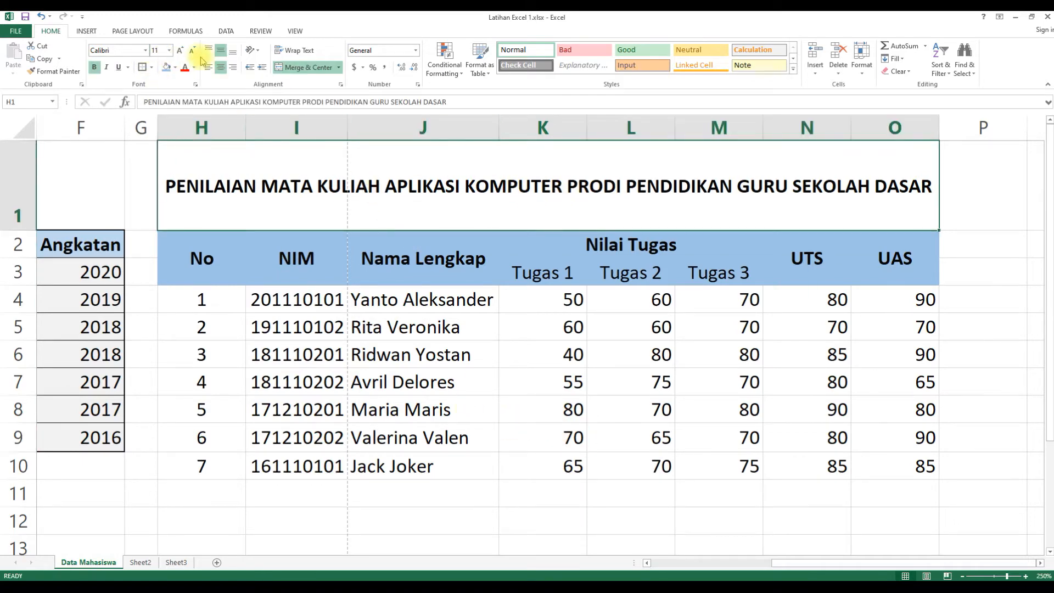
pyautogui.click(300, 51)
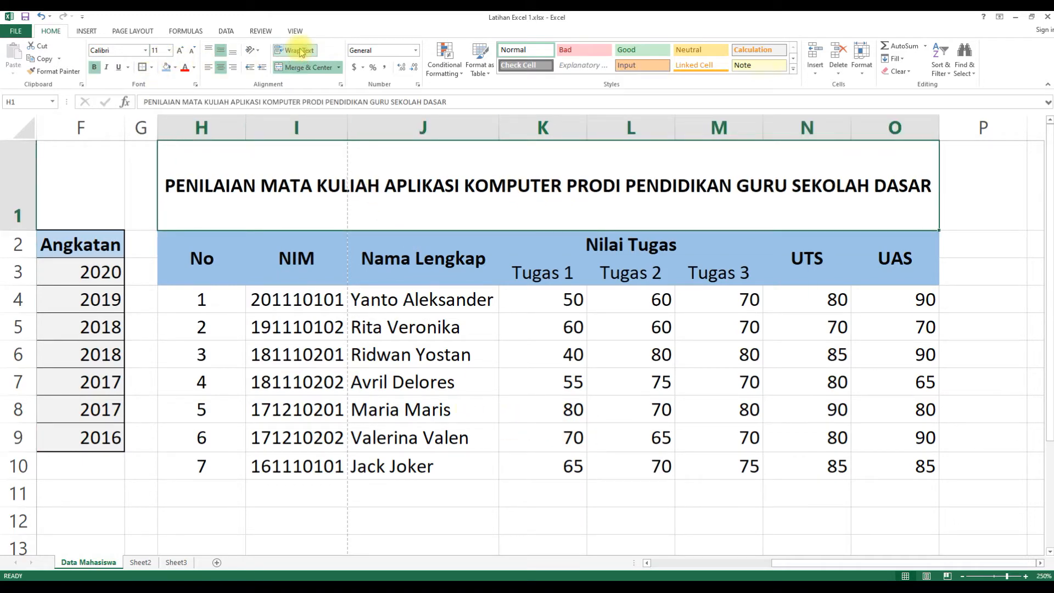
pyautogui.click(377, 407)
# Apply all borders and a thick box border around the grade table in H2:O10.
pyautogui.moveTo(181, 252); pyautogui.dragTo(923, 467)
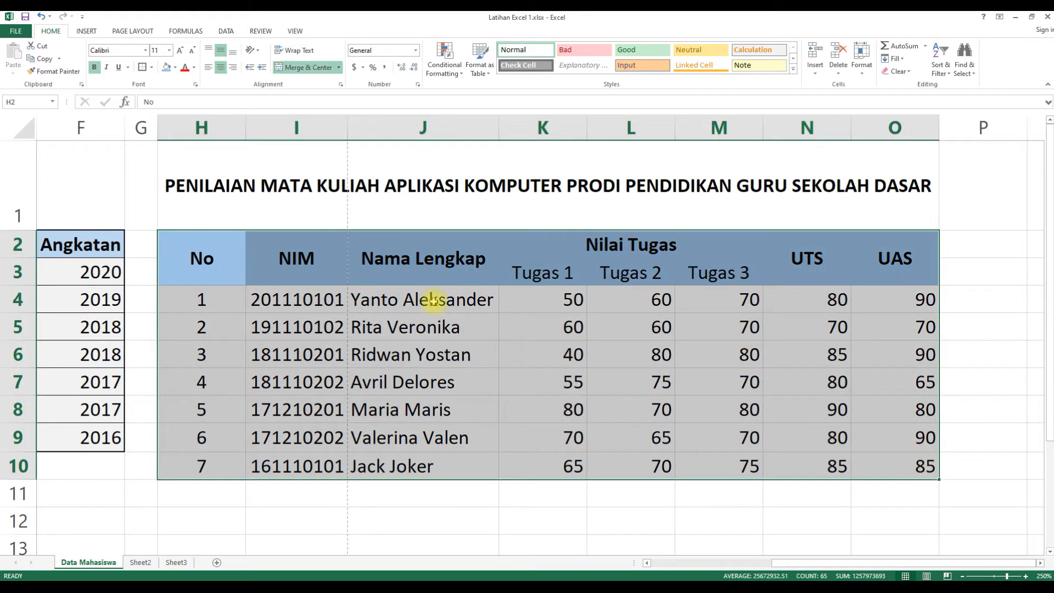
pyautogui.click(153, 68)
pyautogui.click(163, 162)
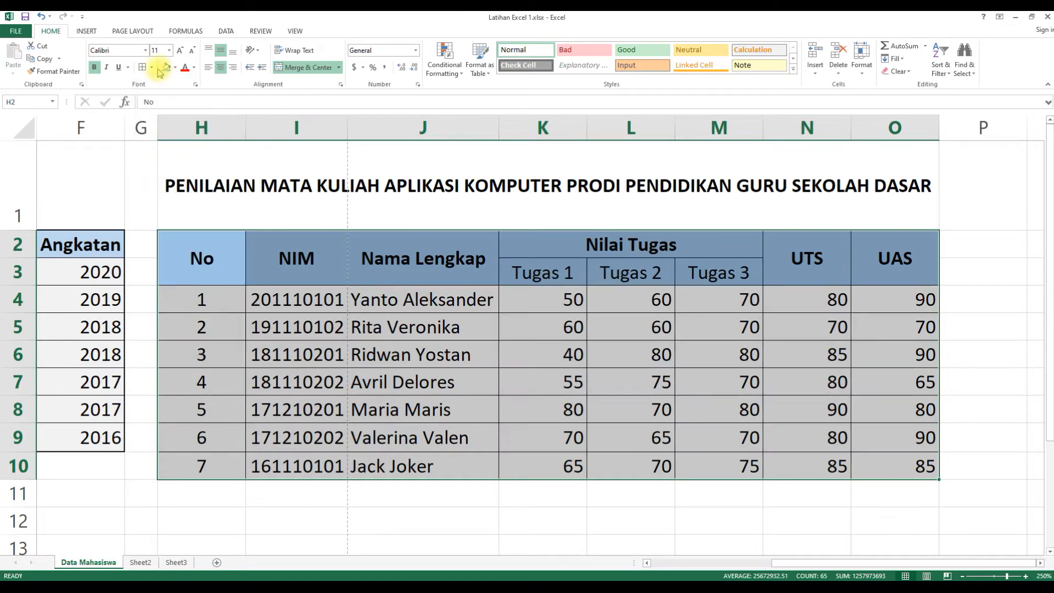
pyautogui.click(154, 68)
pyautogui.click(163, 187)
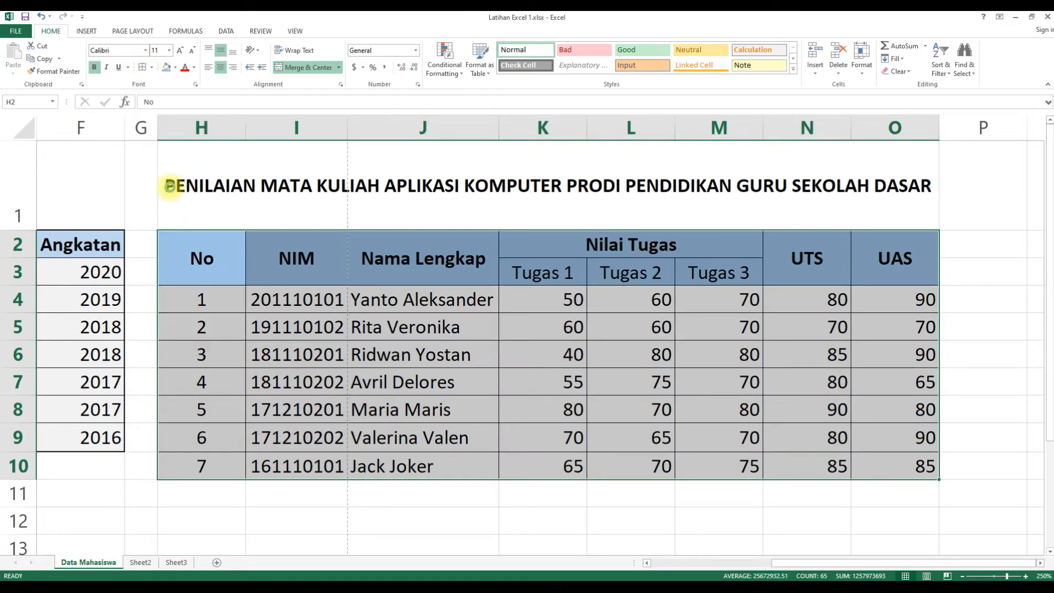
pyautogui.click(438, 505)
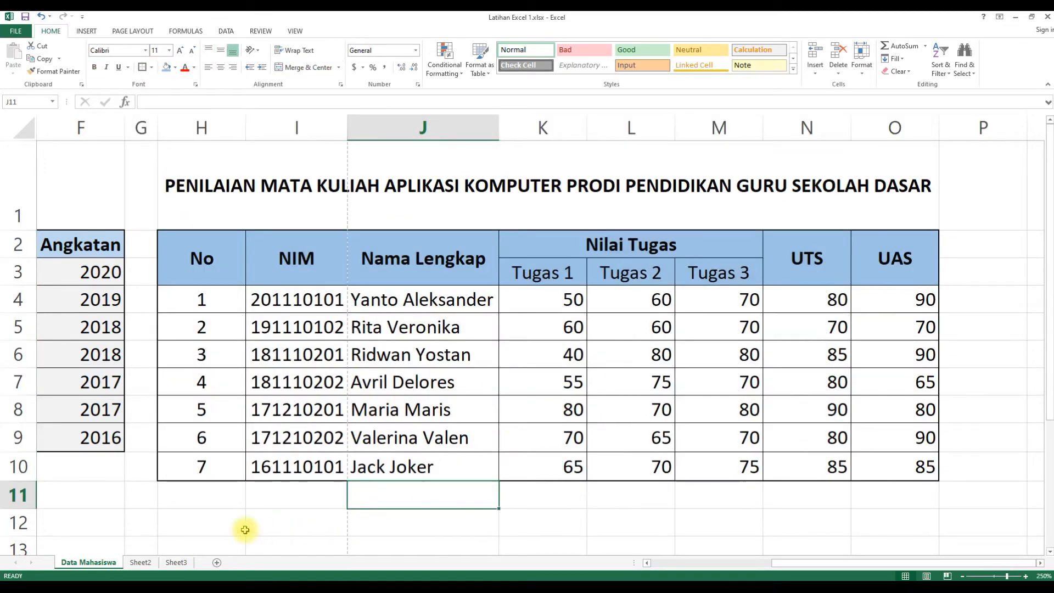
pyautogui.click(212, 519)
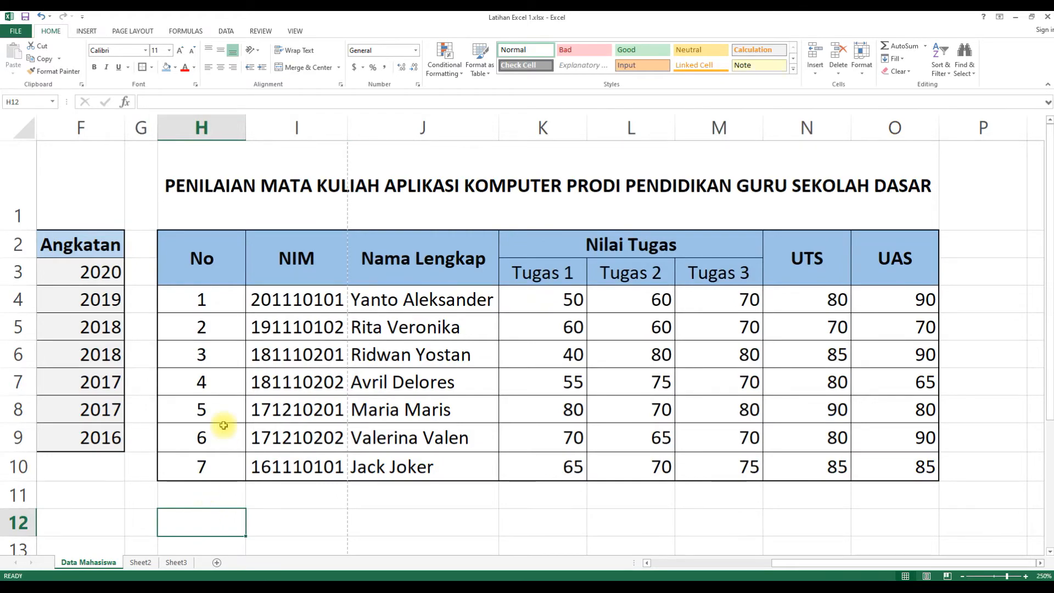
# Review both tables on the sheet and check in the print preview how they are laid out across the pages.
pyautogui.scroll(-1, 224, 426)
pyautogui.scroll(-3, 224, 425)
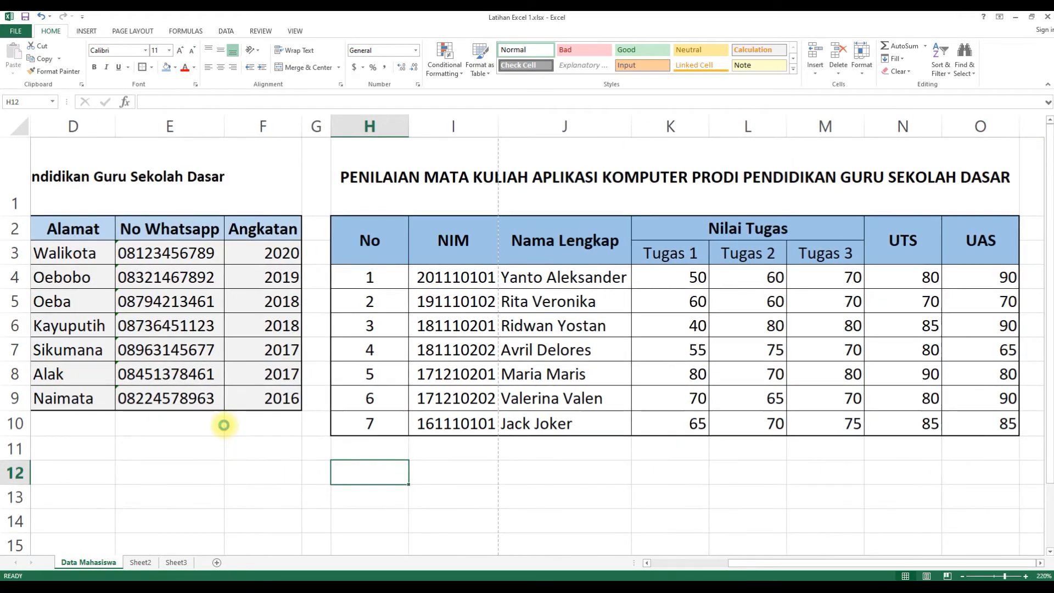
pyautogui.scroll(-3, 224, 425)
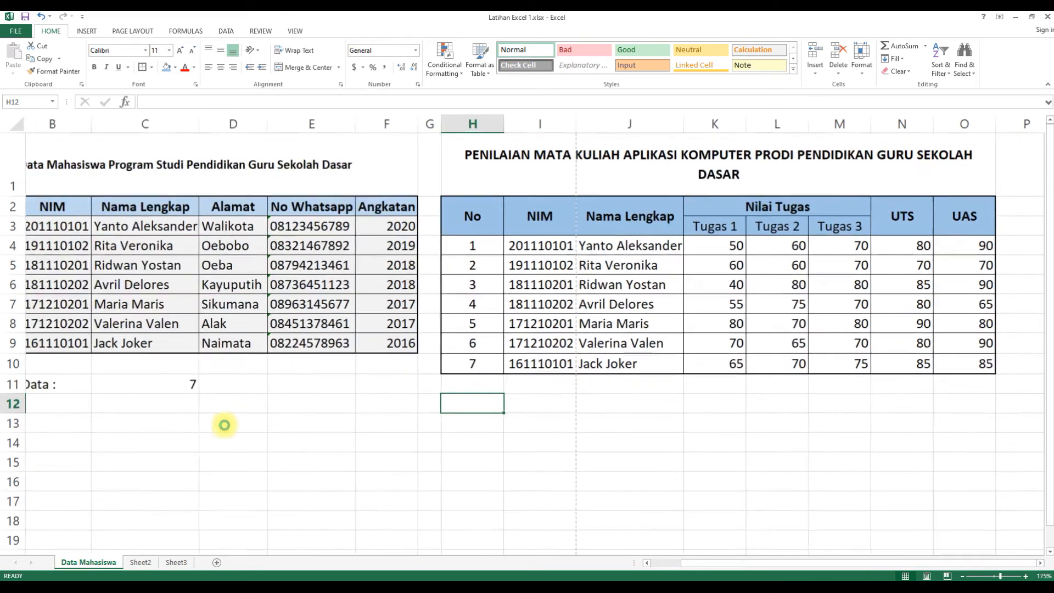
pyautogui.moveTo(72, 166); pyautogui.dragTo(245, 332)
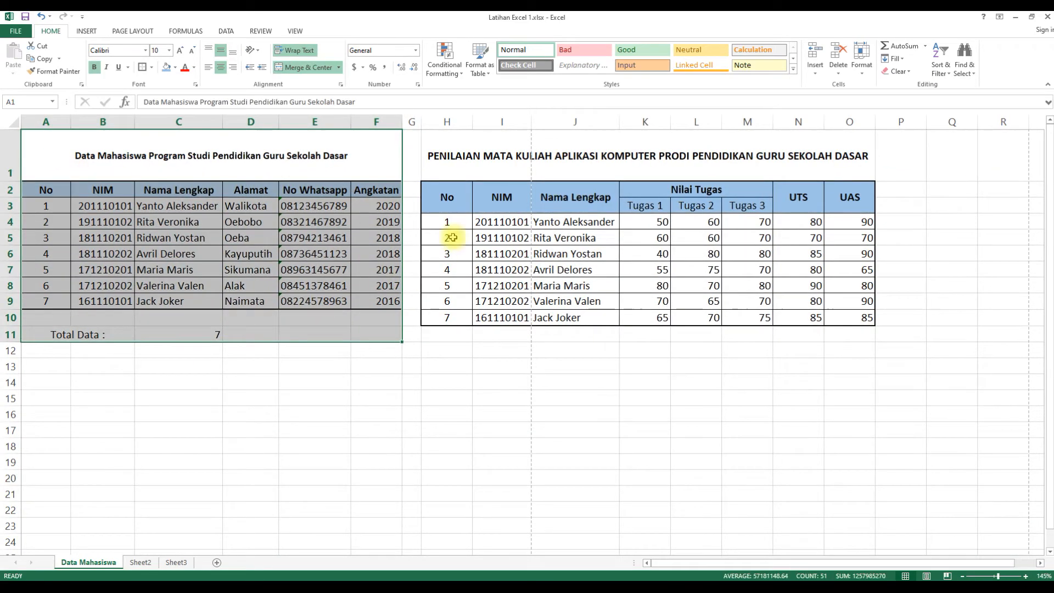
pyautogui.moveTo(438, 142); pyautogui.dragTo(805, 347)
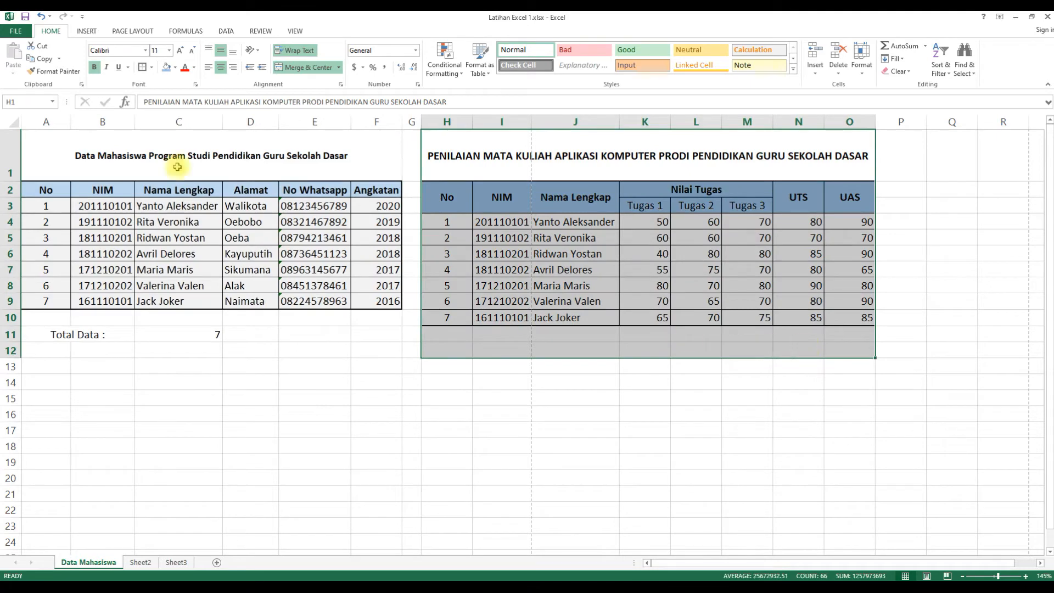
pyautogui.click(17, 32)
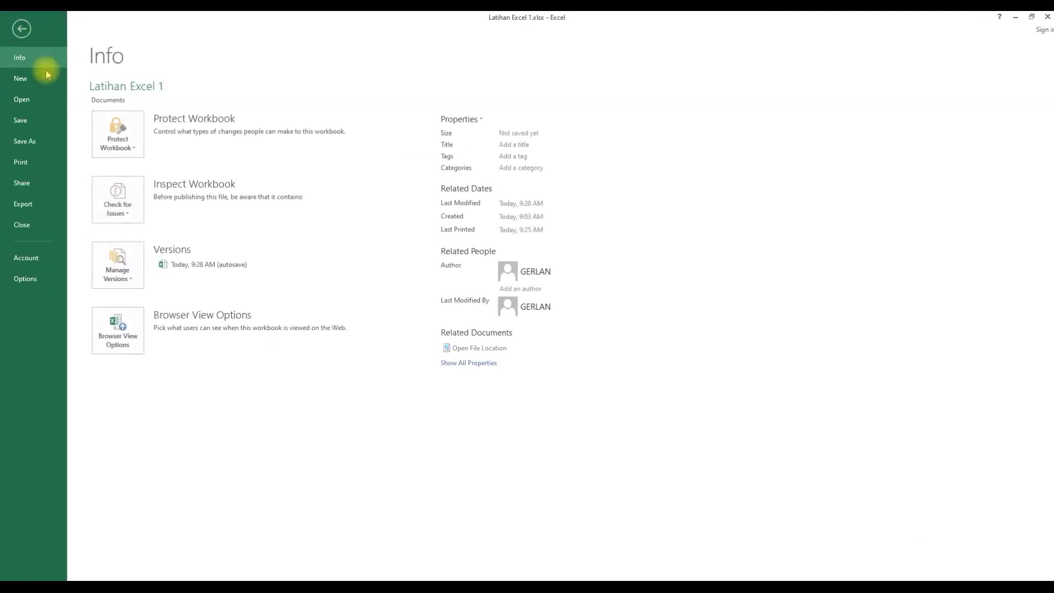
pyautogui.click(35, 164)
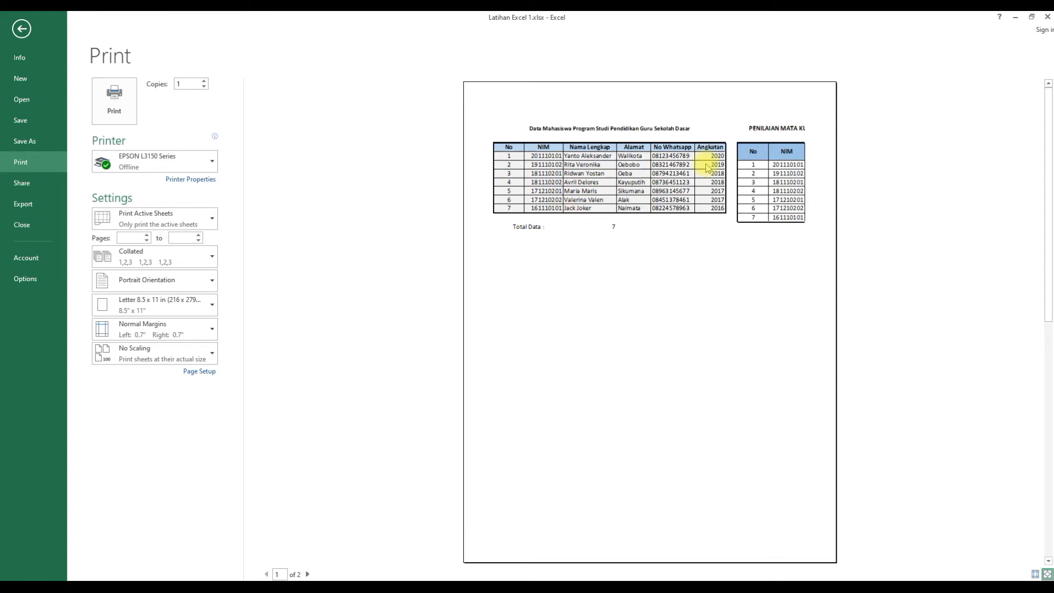
pyautogui.click(308, 575)
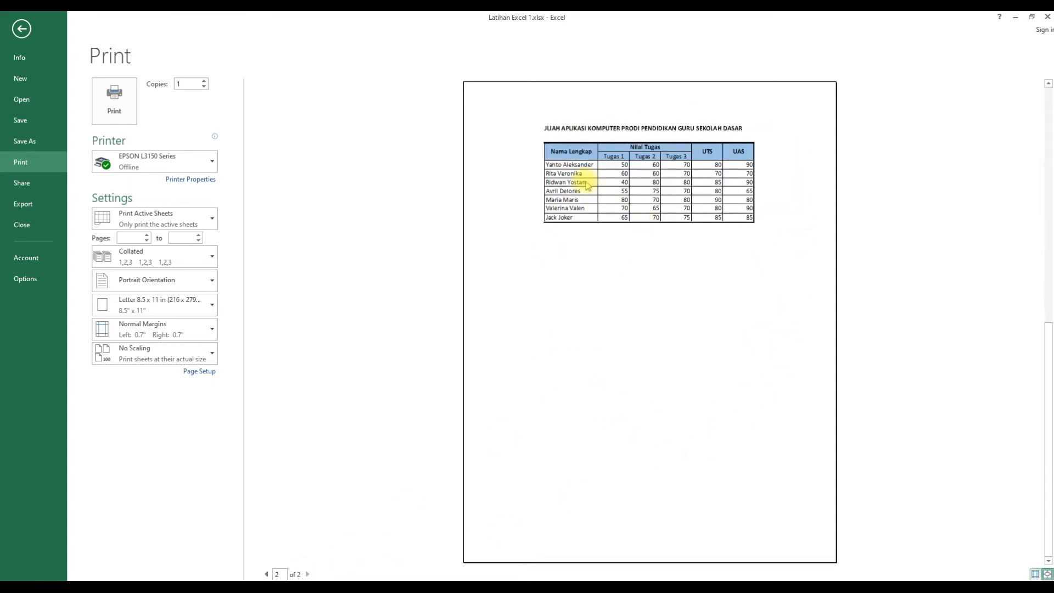
pyautogui.click(21, 28)
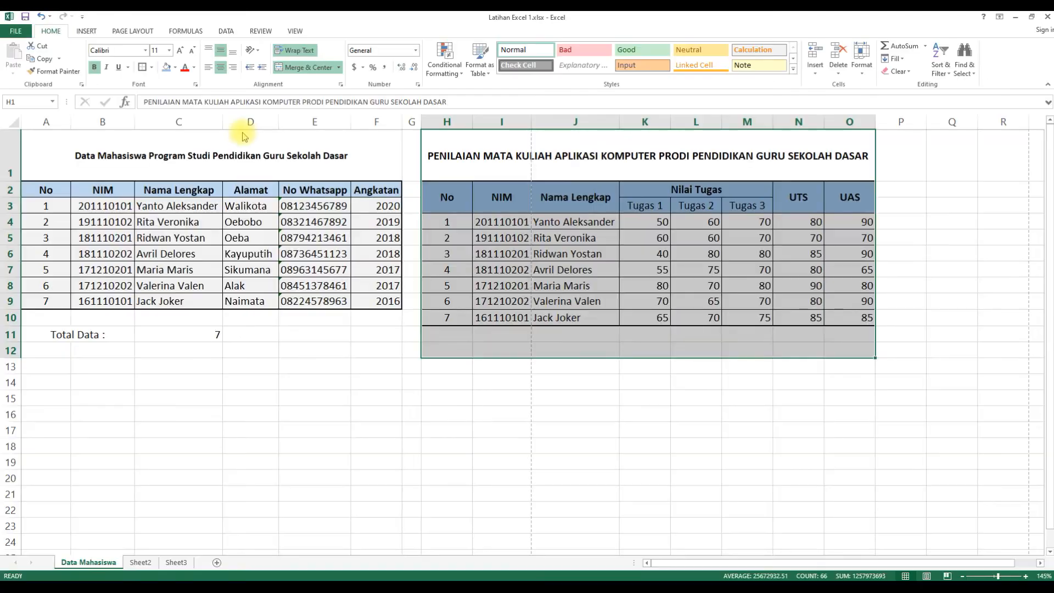
pyautogui.click(430, 333)
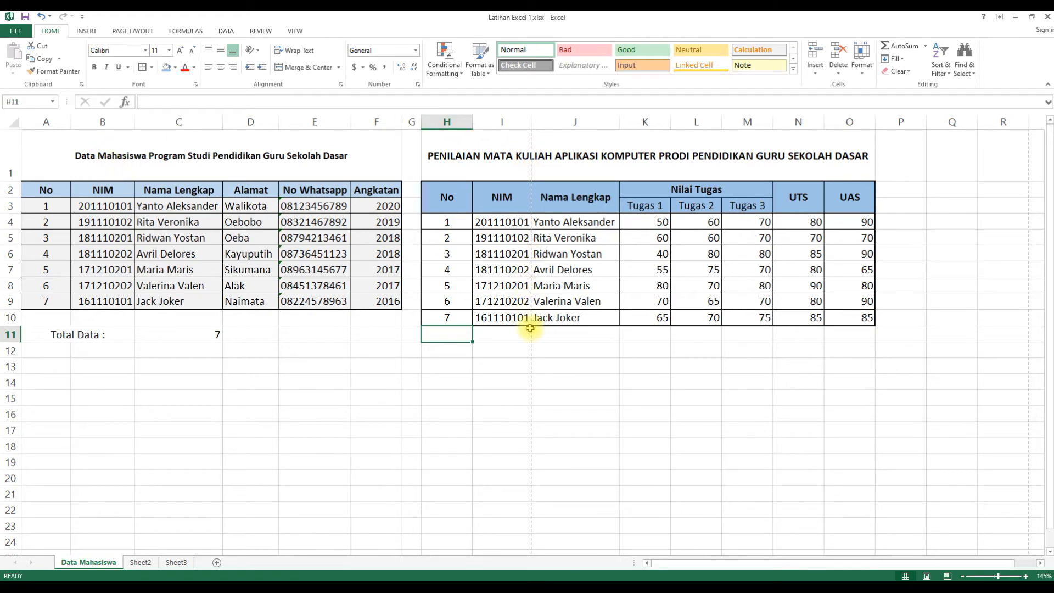
# Set the print area to the student data table with its title and total, A1:F11.
pyautogui.moveTo(38, 137); pyautogui.dragTo(284, 338)
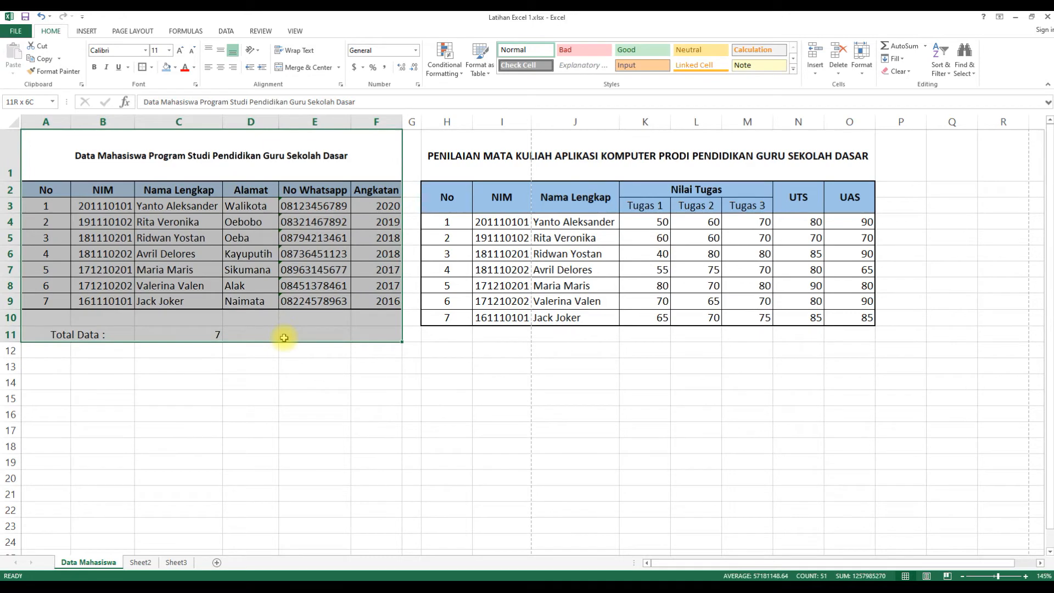
pyautogui.click(132, 32)
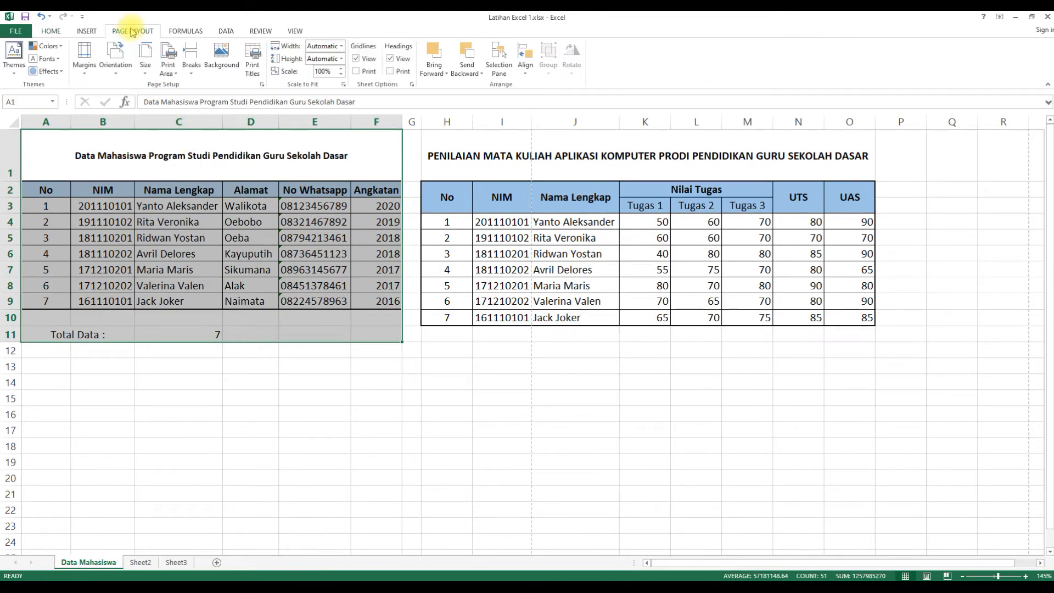
pyautogui.click(175, 73)
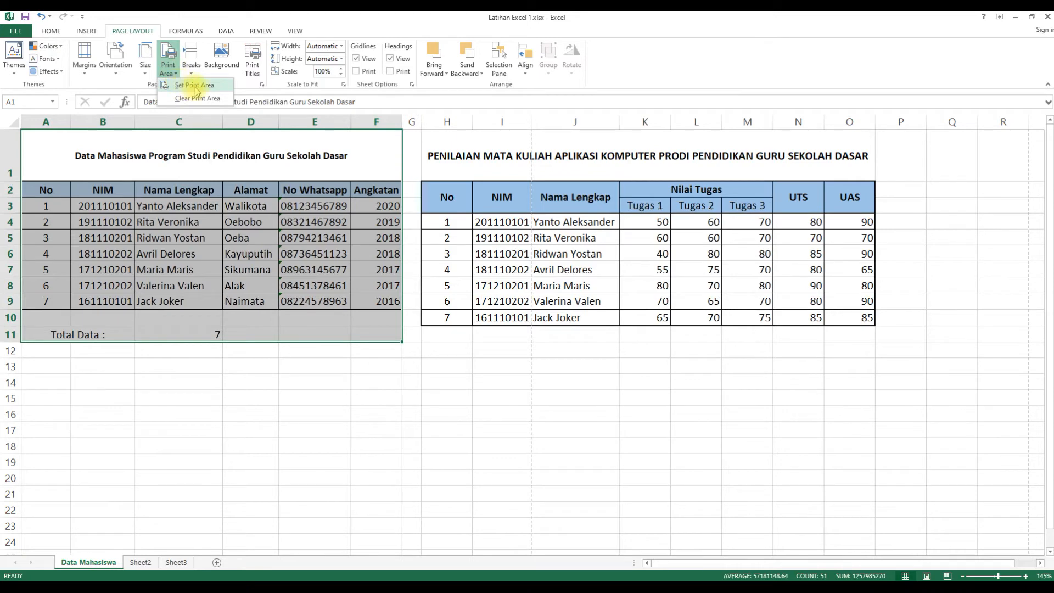
pyautogui.click(195, 86)
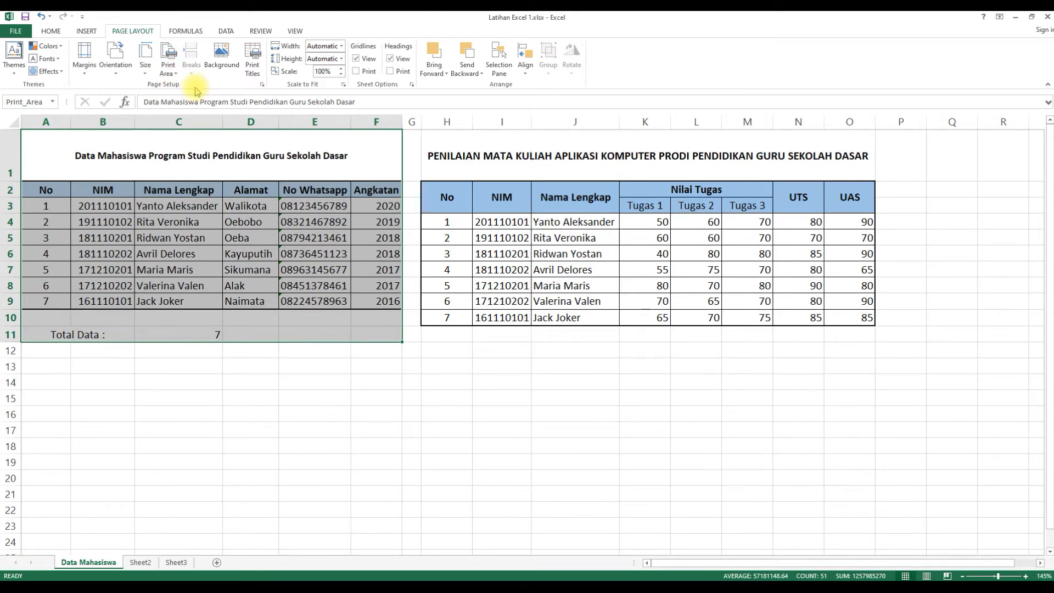
pyautogui.click(181, 409)
pyautogui.moveTo(66, 149); pyautogui.dragTo(129, 337)
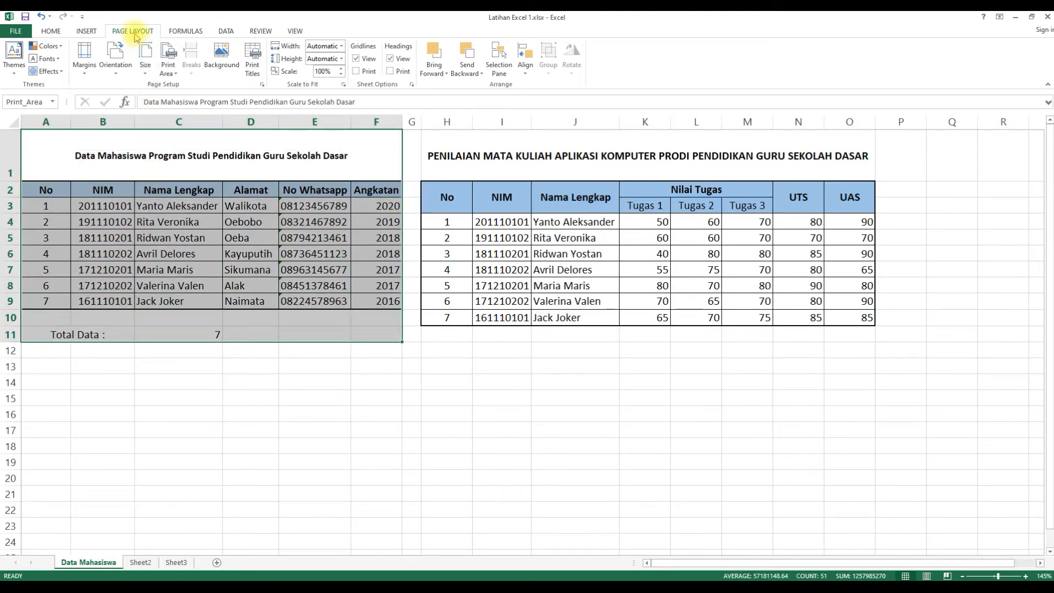
pyautogui.click(178, 77)
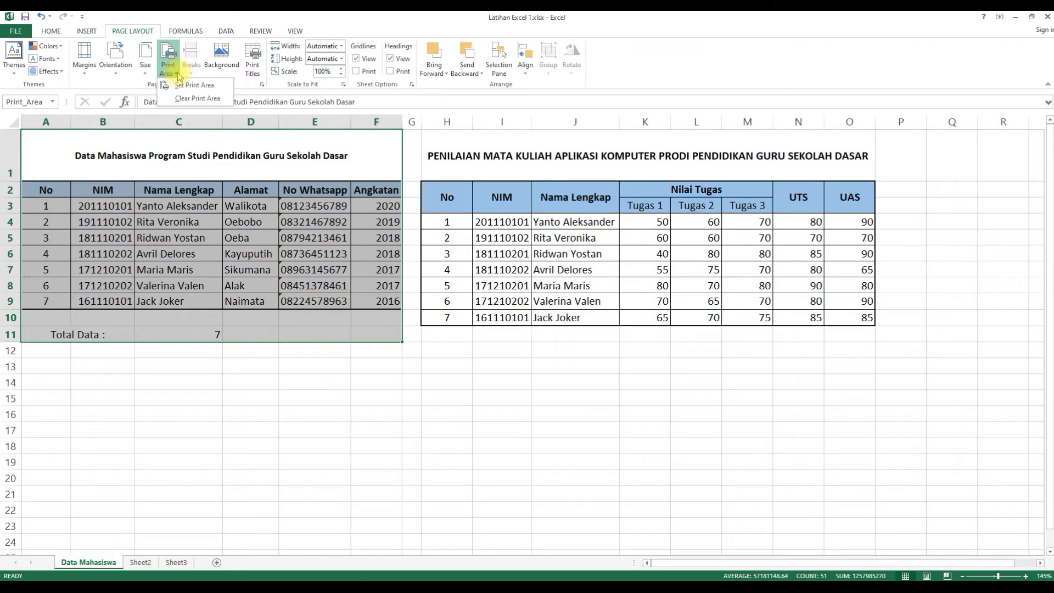
pyautogui.click(203, 86)
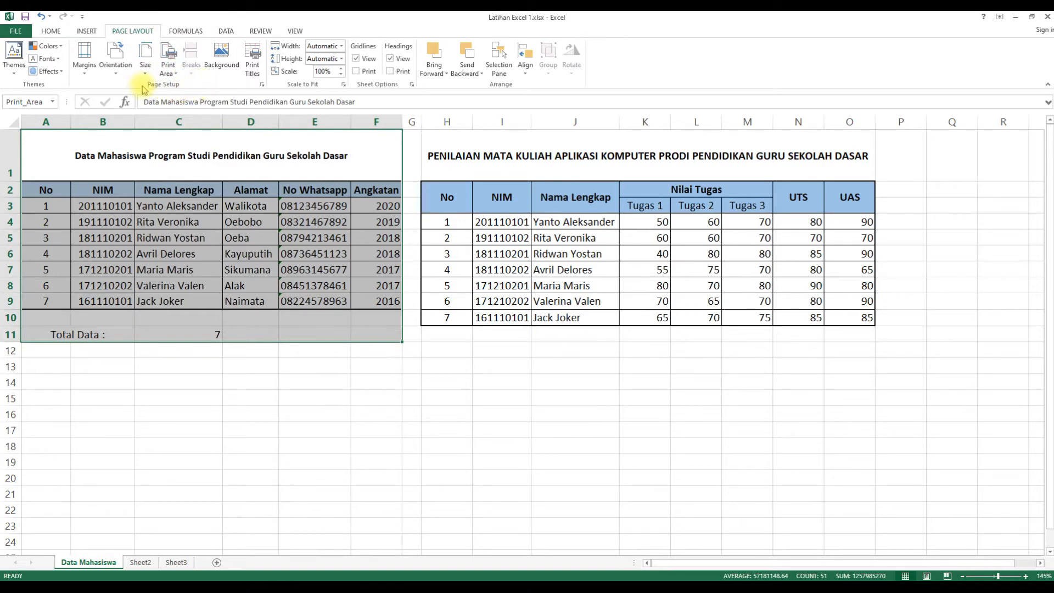
# Check in the print preview that only the student data table is laid out for printing, including whether more pages follow.
pyautogui.click(16, 31)
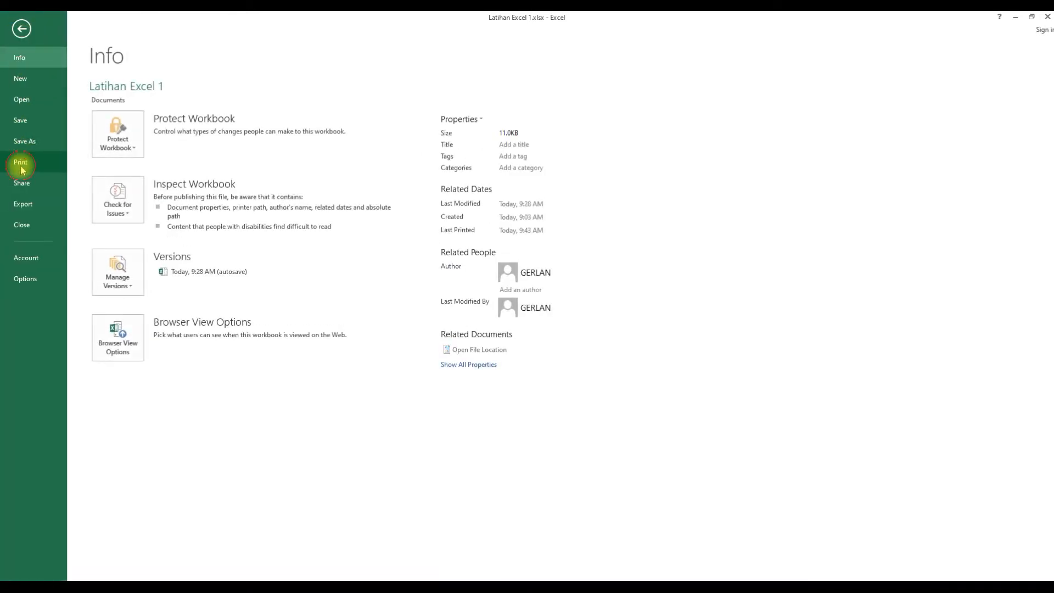
pyautogui.click(20, 162)
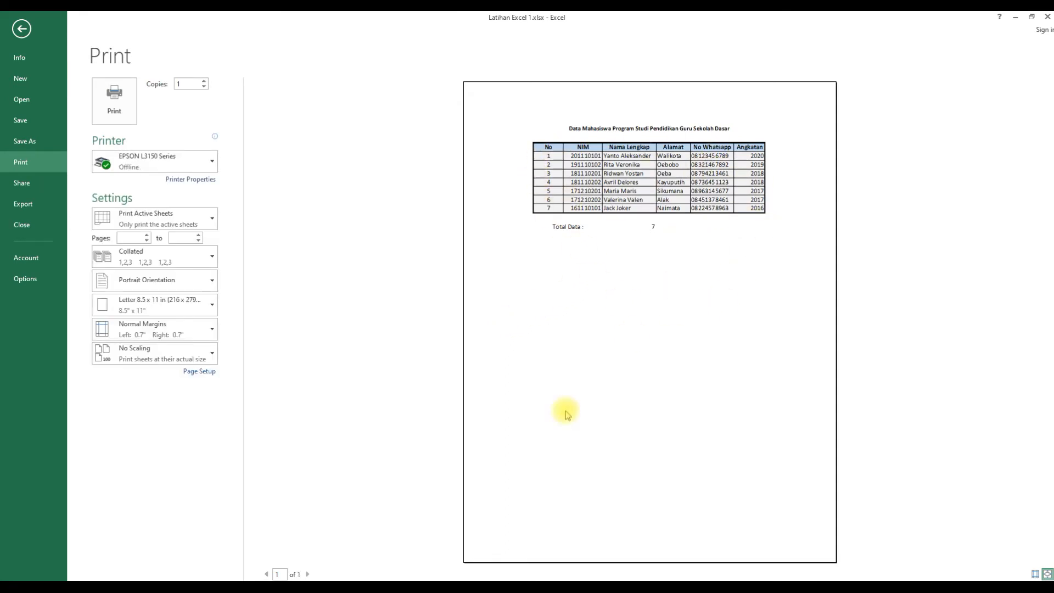
pyautogui.click(308, 575)
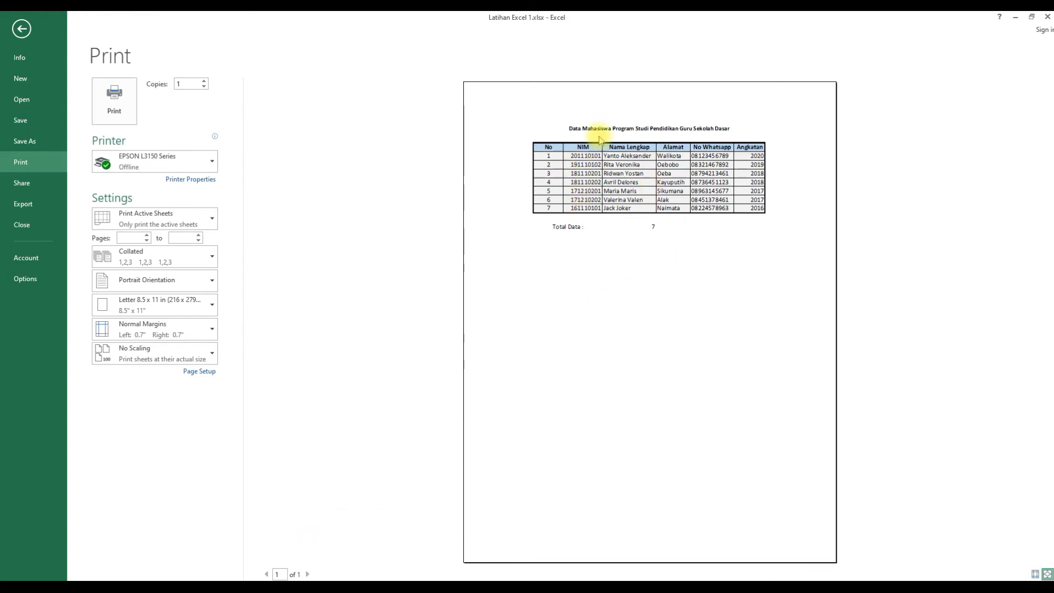
pyautogui.click(21, 28)
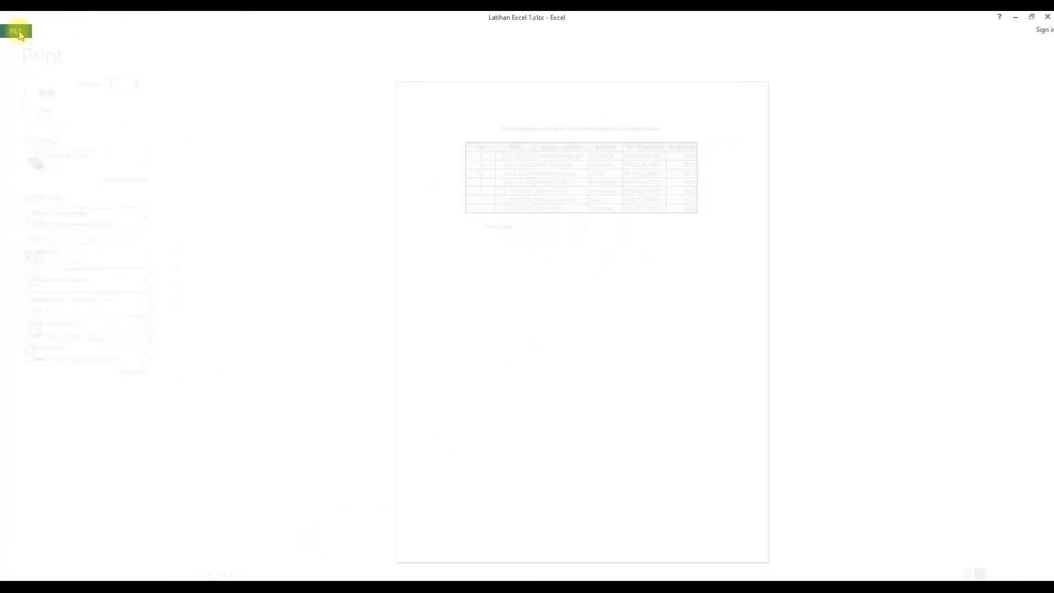
# Set the print area to the grade table with its title, H1:O10, and check its print preview.
pyautogui.moveTo(444, 144); pyautogui.dragTo(766, 319)
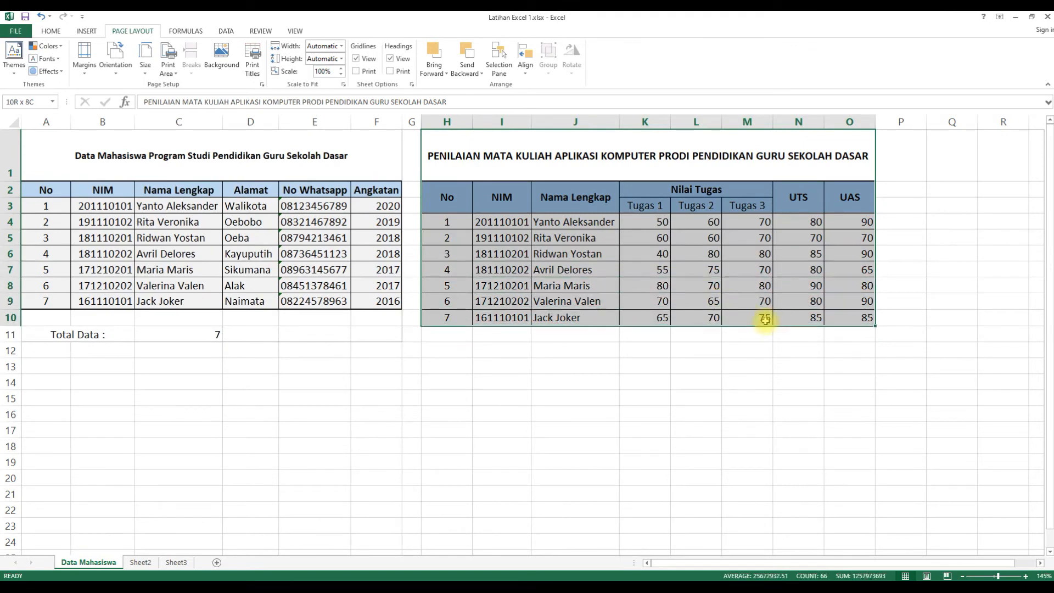
pyautogui.click(168, 67)
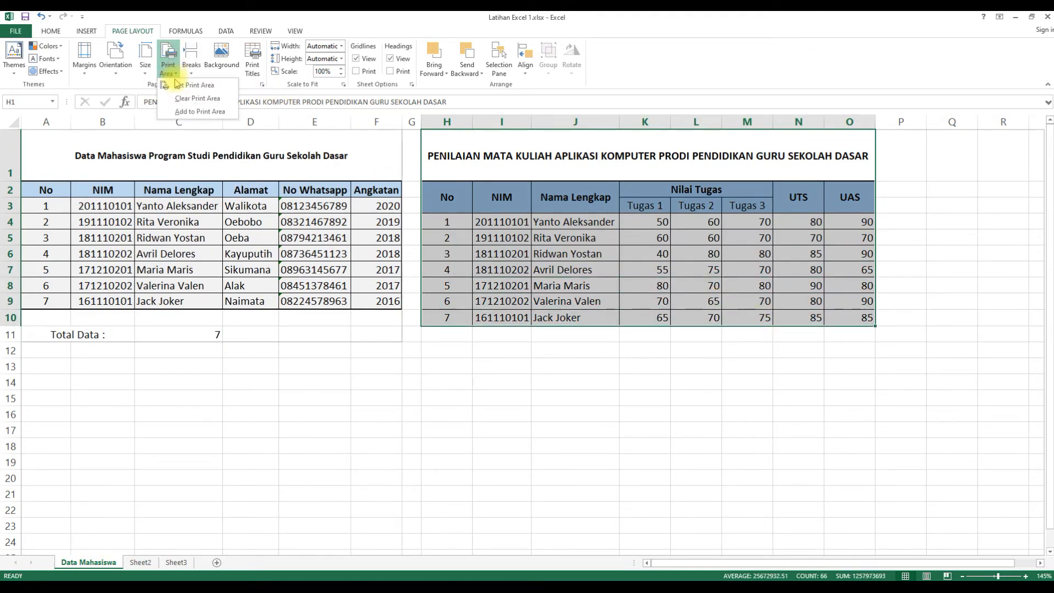
pyautogui.click(177, 85)
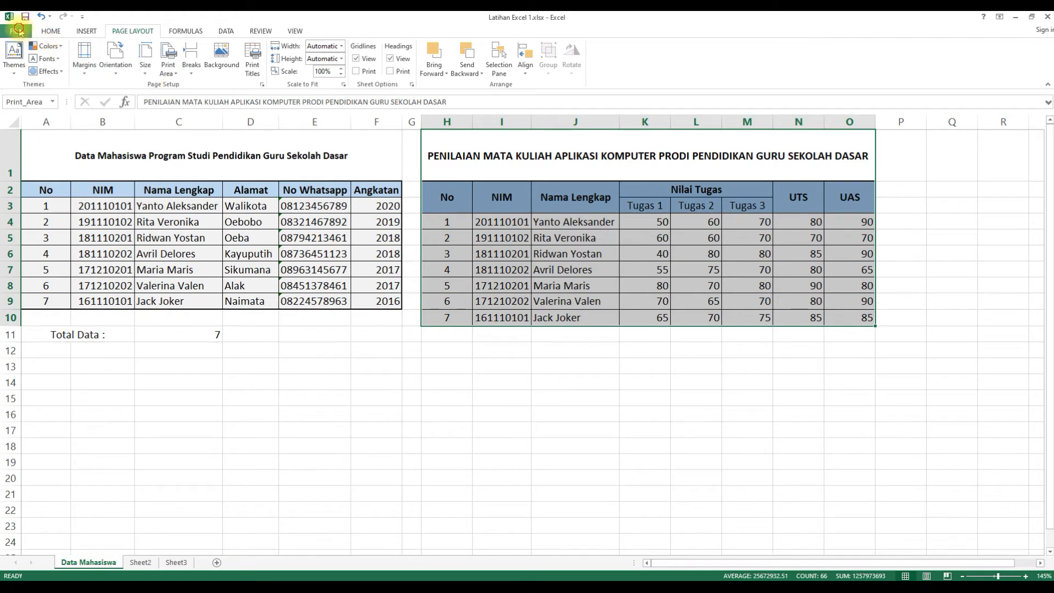
pyautogui.click(16, 31)
pyautogui.click(31, 160)
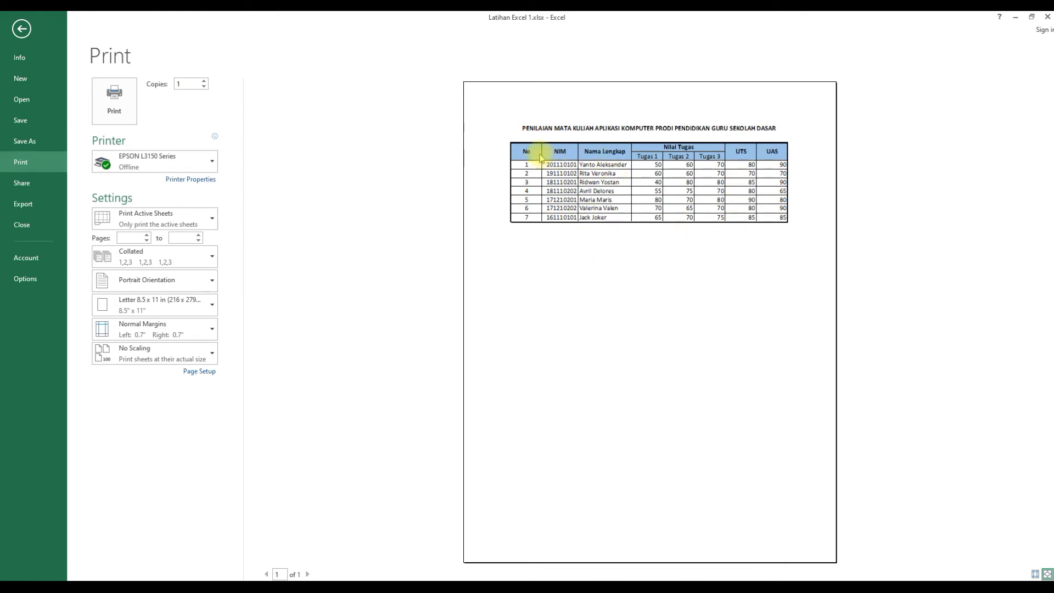
pyautogui.click(23, 30)
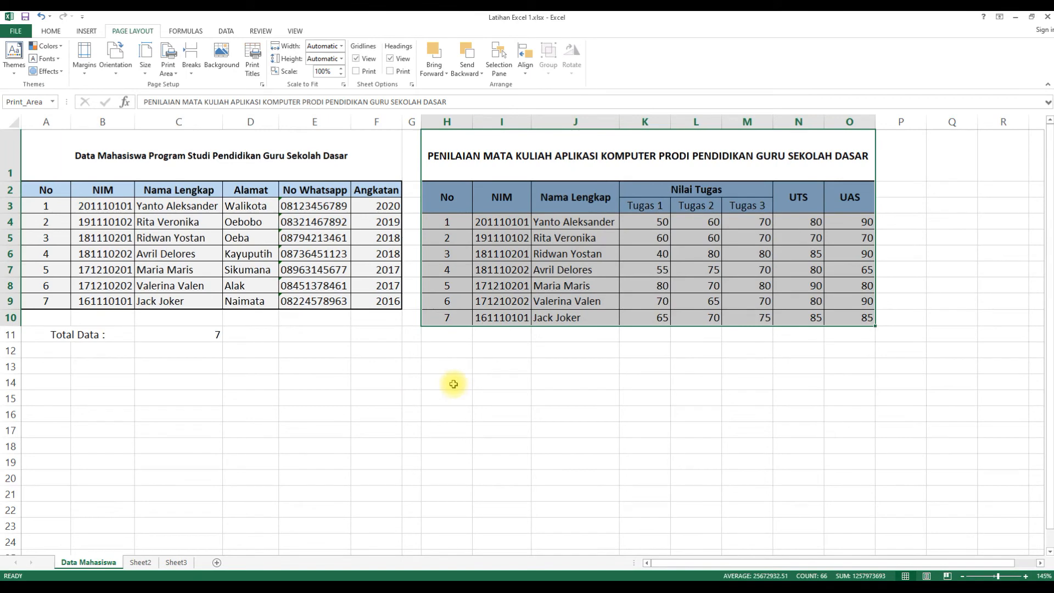
pyautogui.click(452, 383)
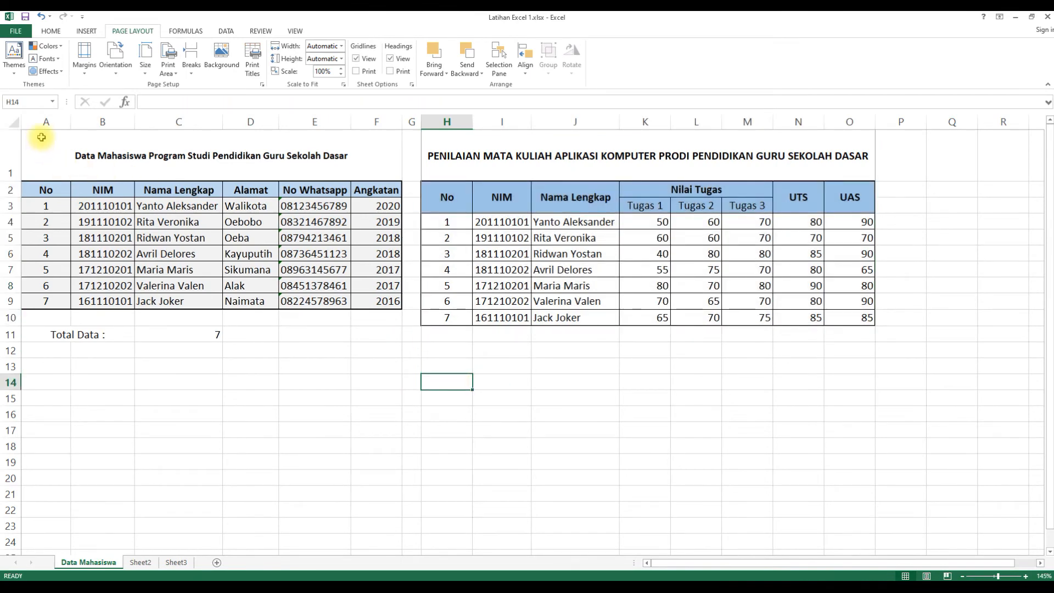
# Set the print area to both tables, A1:O12, and check each page in the print preview.
pyautogui.moveTo(41, 137); pyautogui.dragTo(715, 349)
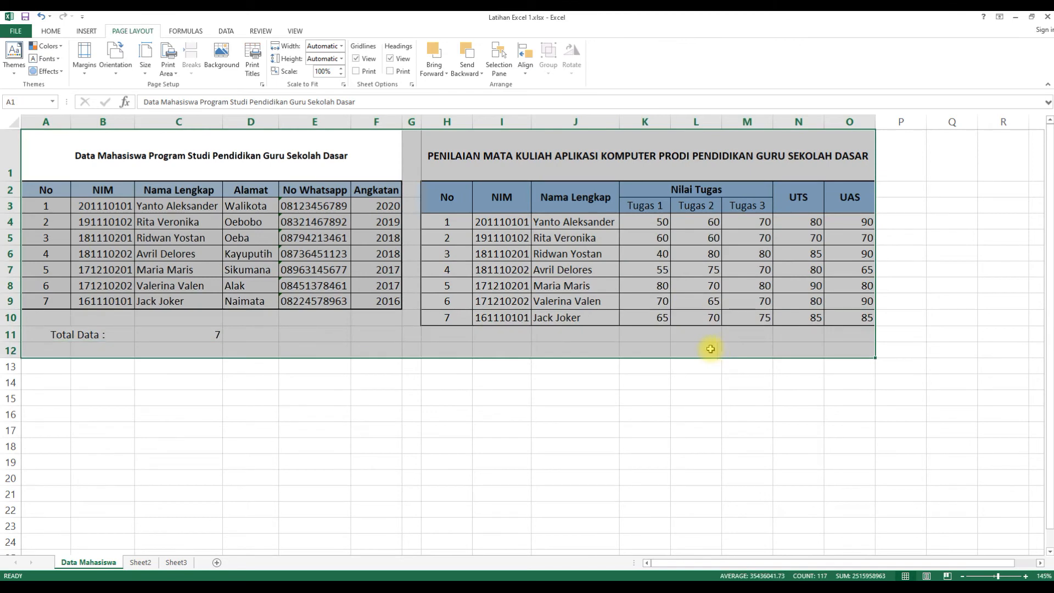
pyautogui.click(168, 67)
pyautogui.click(183, 87)
pyautogui.click(15, 32)
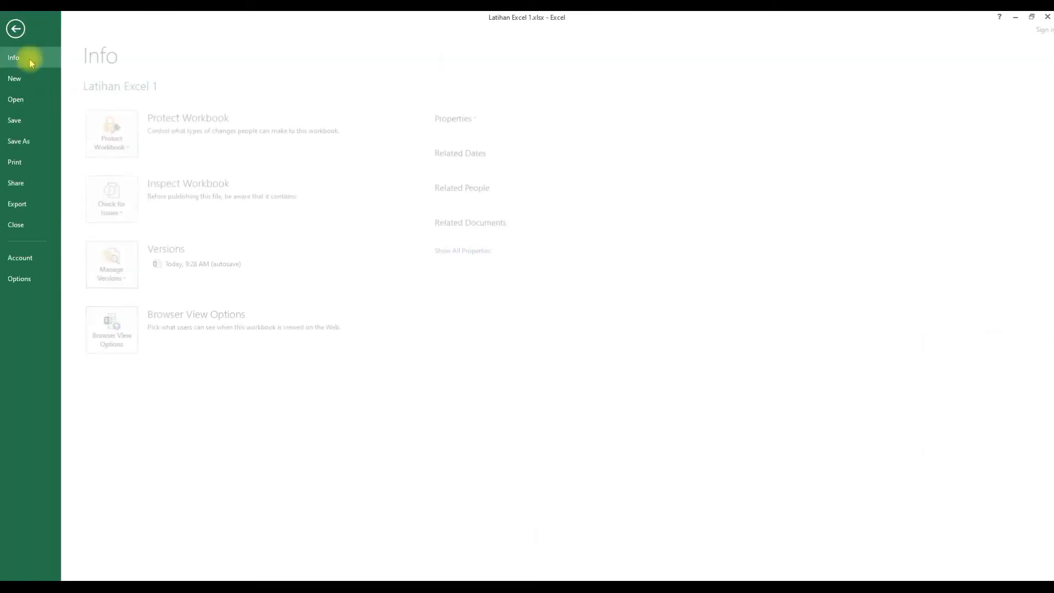
pyautogui.click(33, 160)
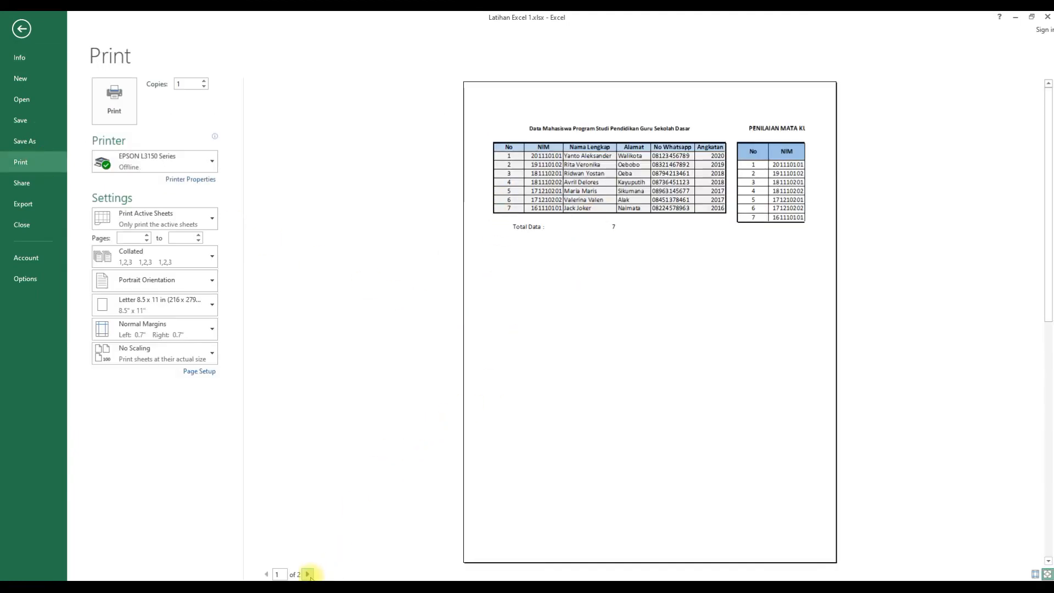
pyautogui.click(309, 574)
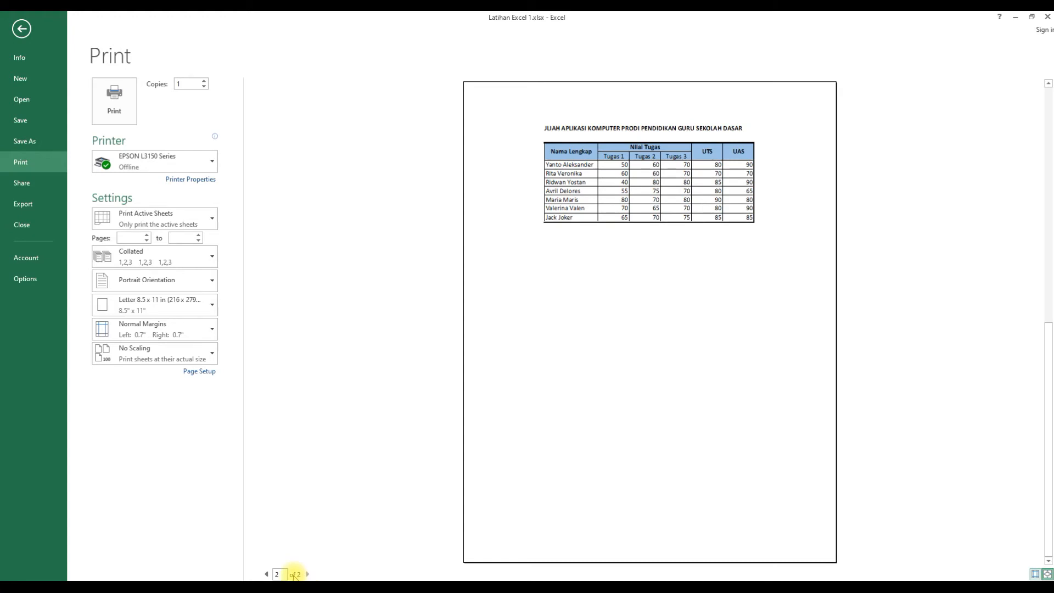
pyautogui.click(268, 574)
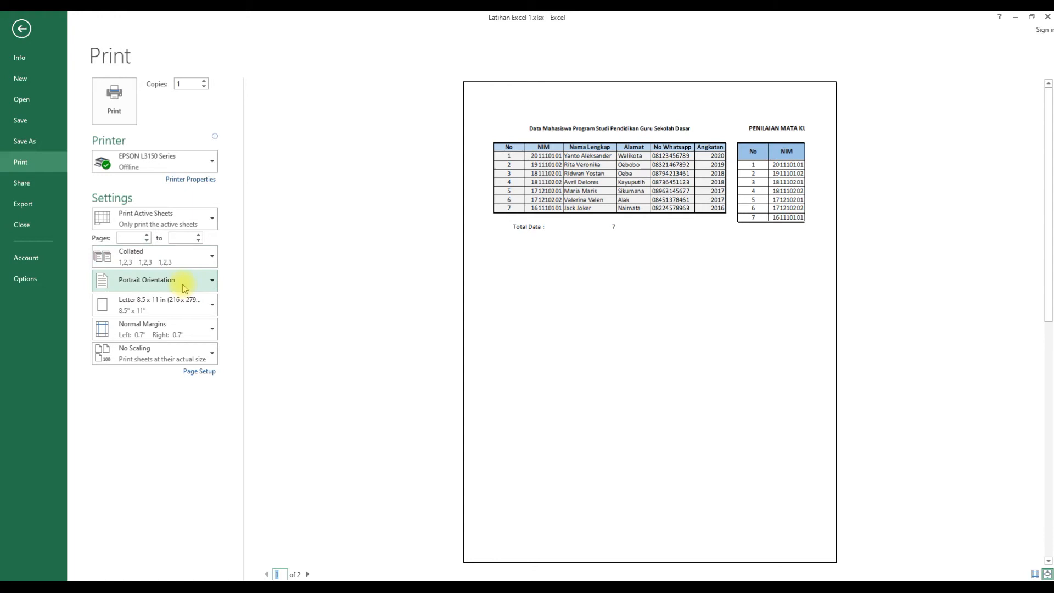
# Set the printout to Landscape Orientation with Fit Sheet on One Page scaling and return to the sheet.
pyautogui.click(148, 281)
pyautogui.click(147, 329)
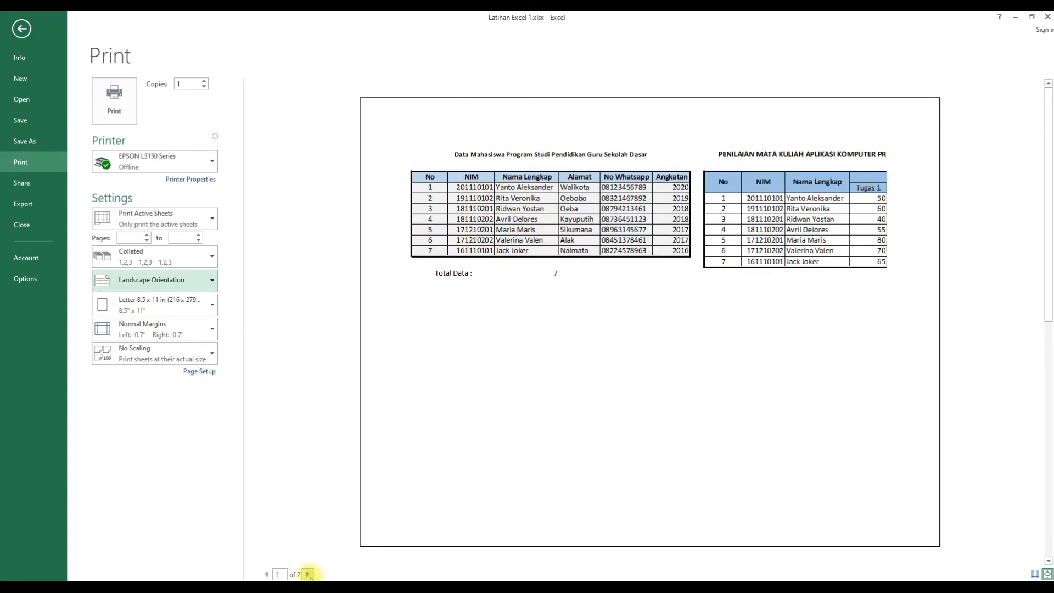
pyautogui.click(144, 360)
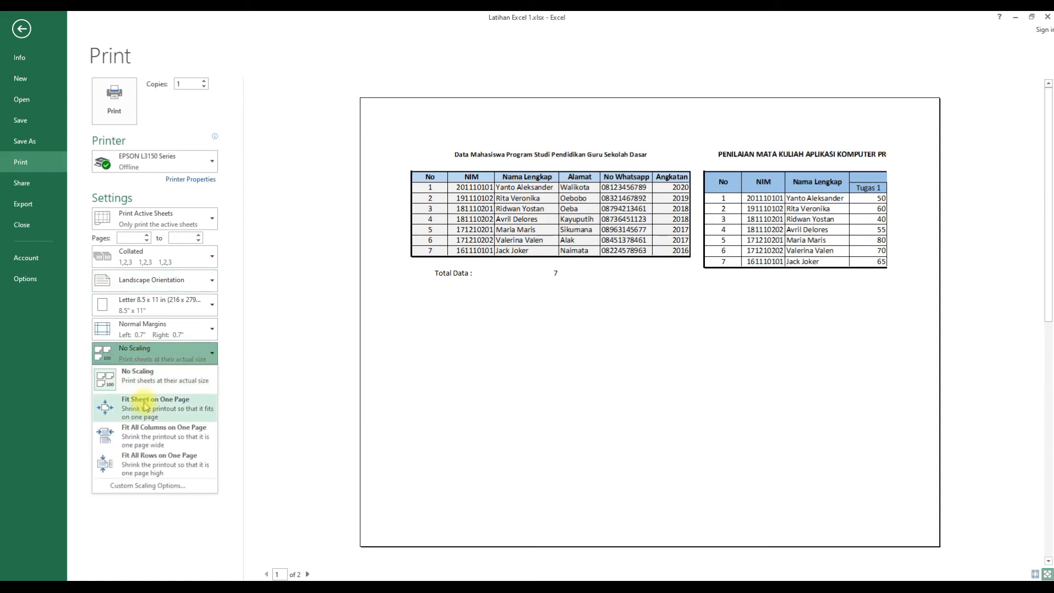
pyautogui.press('Escape')
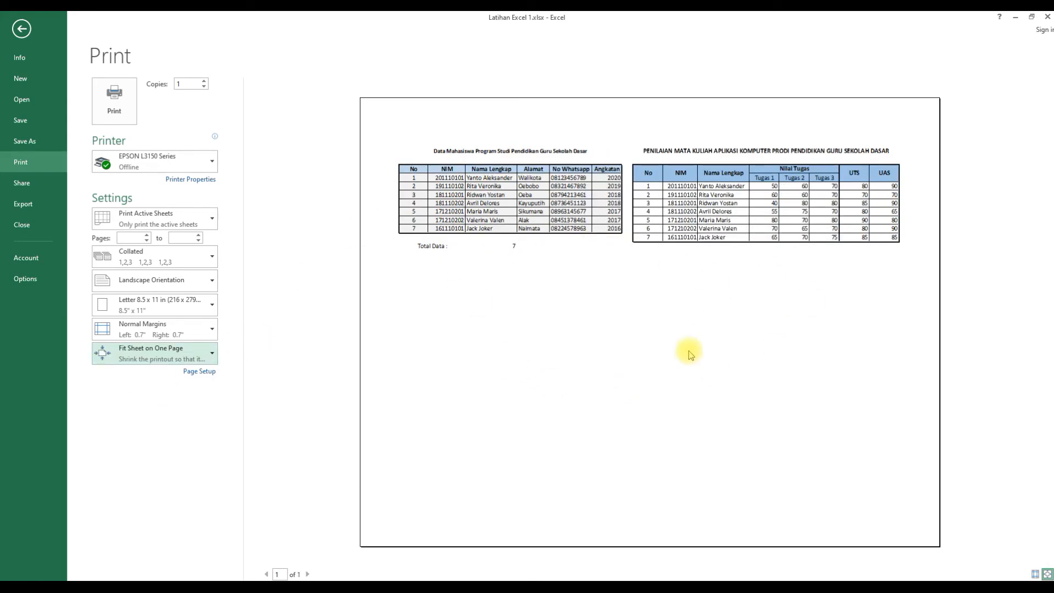
pyautogui.click(21, 30)
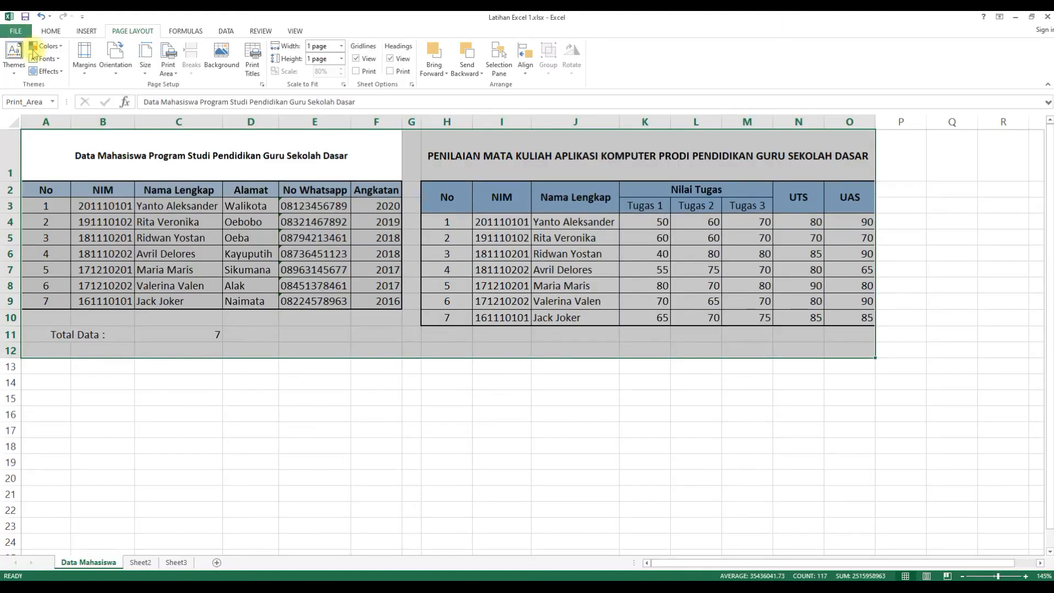
# Examine the grade table up close, including its Tugas 1, Tugas 2 and Tugas 3 columns and the neighbouring UTS column.
pyautogui.click(517, 380)
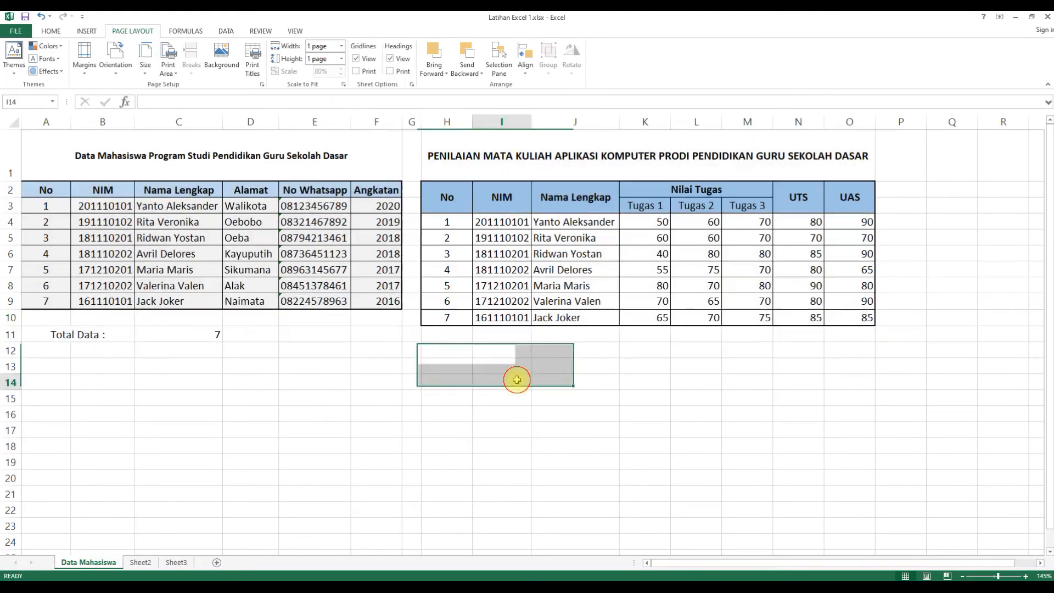
pyautogui.click(436, 353)
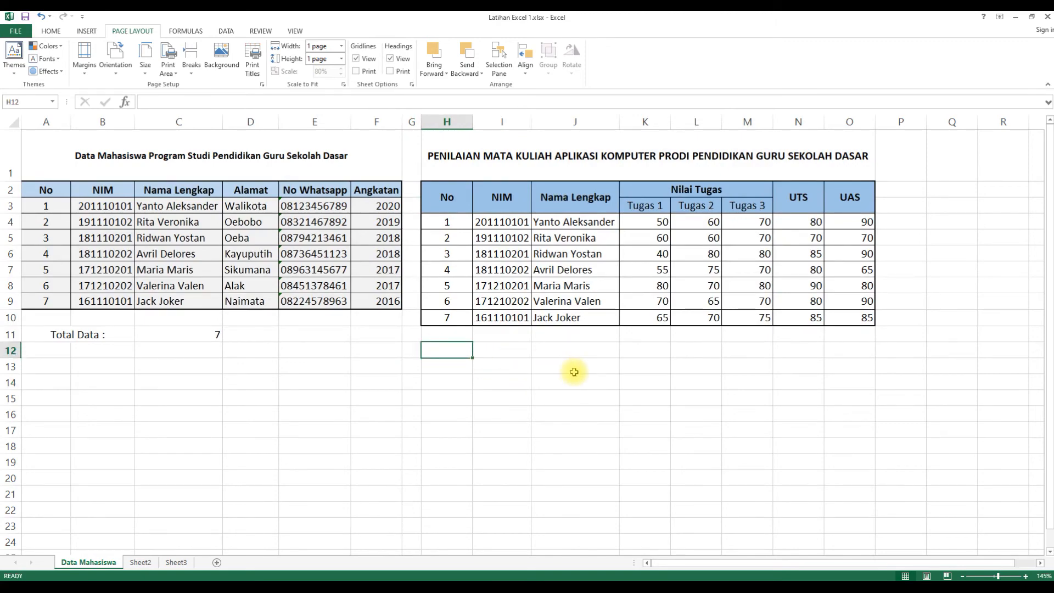
pyautogui.scroll(1, 574, 372)
pyautogui.moveTo(727, 564); pyautogui.dragTo(750, 564)
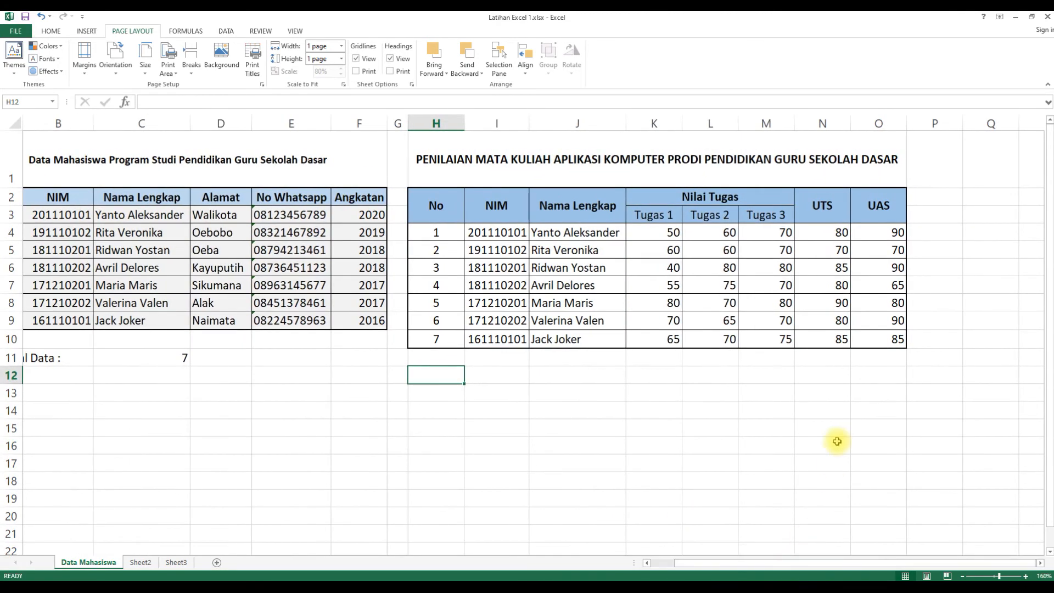
pyautogui.scroll(1, 837, 441)
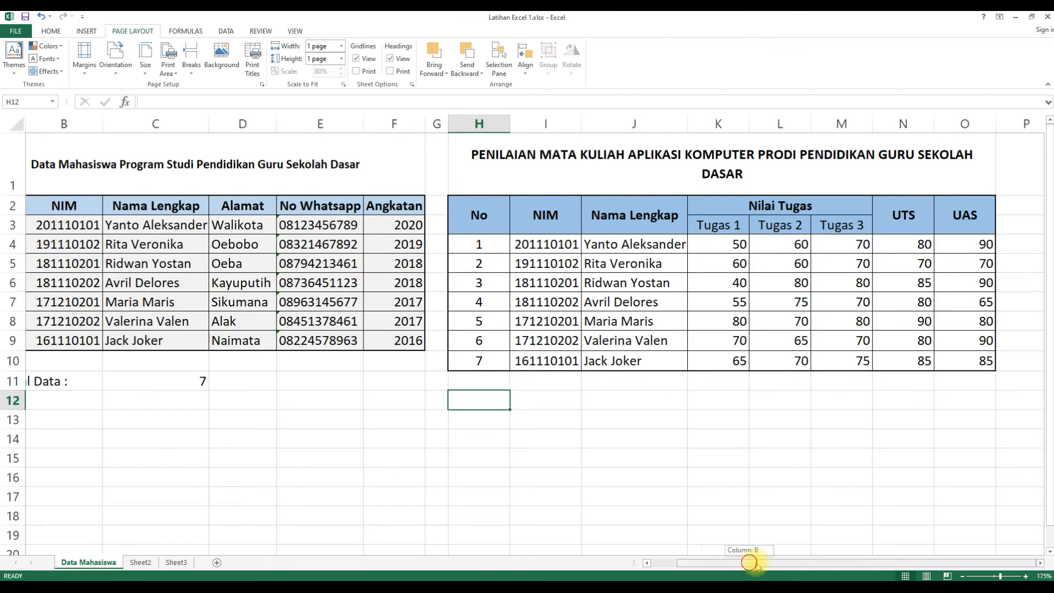
pyautogui.scroll(2, 797, 473)
pyautogui.scroll(1, 796, 472)
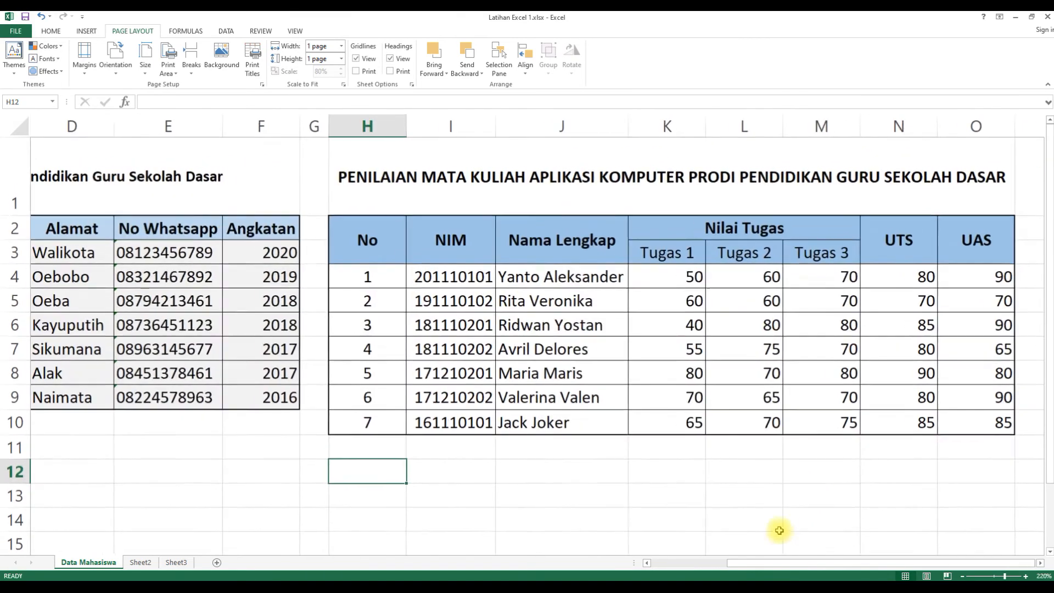
pyautogui.moveTo(738, 563); pyautogui.dragTo(902, 559)
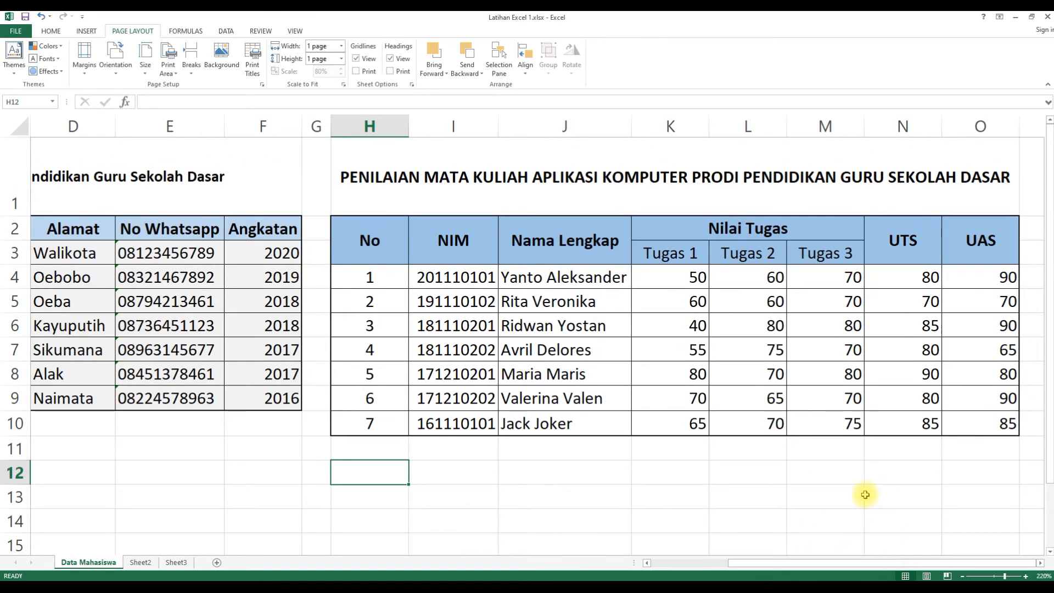
pyautogui.scroll(1, 852, 485)
pyautogui.moveTo(802, 565); pyautogui.dragTo(916, 564)
pyautogui.scroll(1, 854, 477)
pyautogui.scroll(1, 854, 472)
pyautogui.scroll(1, 796, 428)
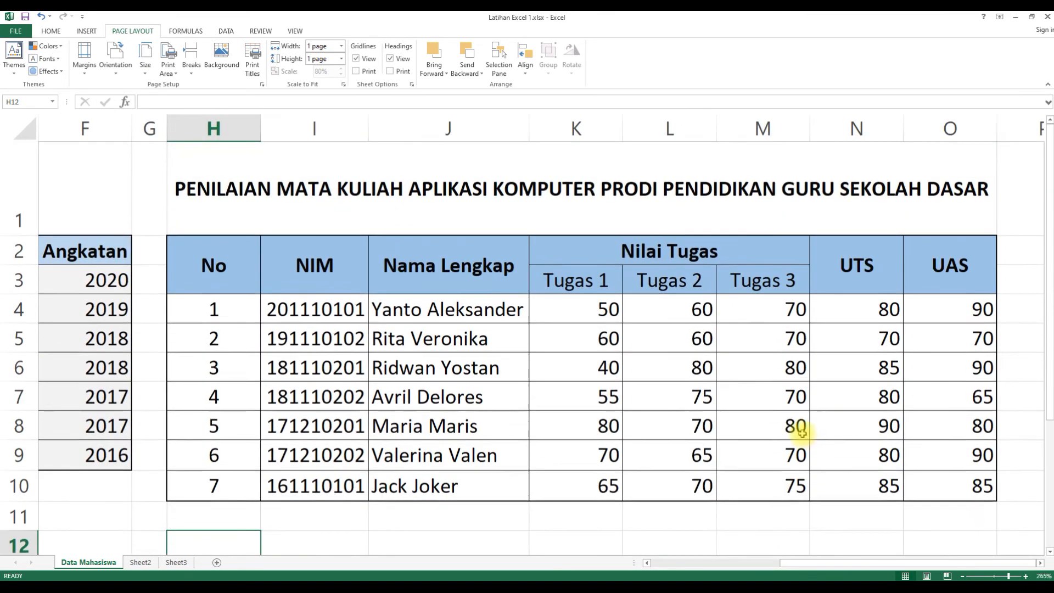
pyautogui.click(840, 307)
pyautogui.click(598, 279)
pyautogui.click(665, 281)
pyautogui.click(753, 282)
# Insert an entire column before the UTS column of the grade table.
pyautogui.click(855, 312)
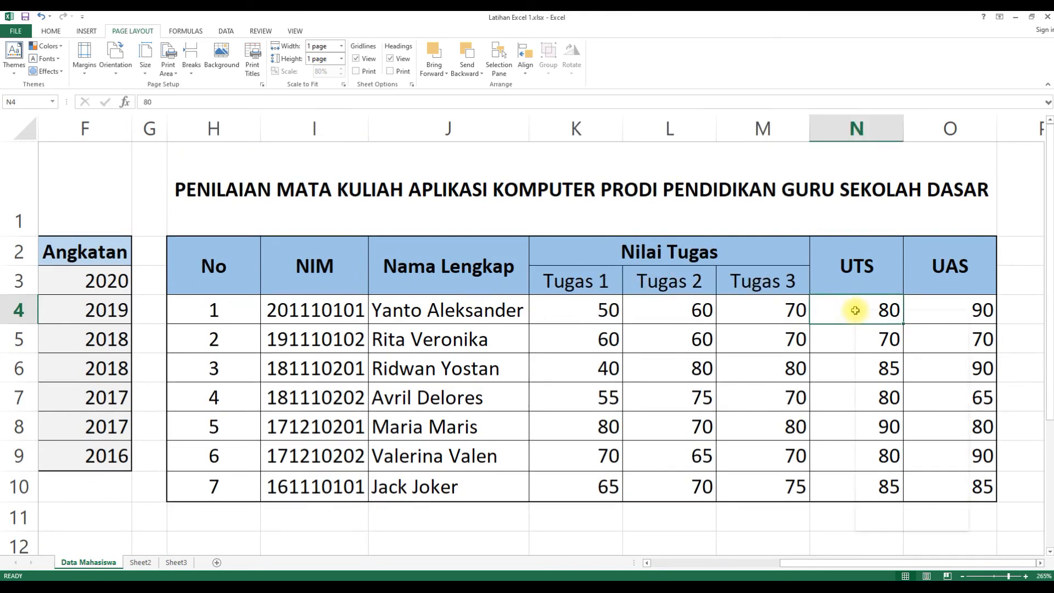
pyautogui.rightClick(855, 311)
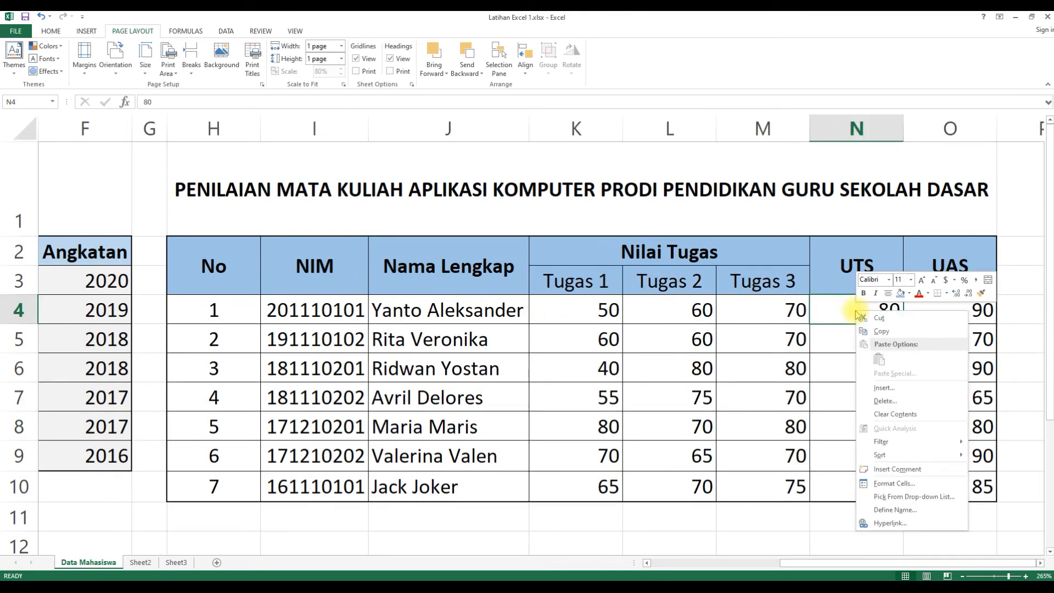
pyautogui.click(877, 389)
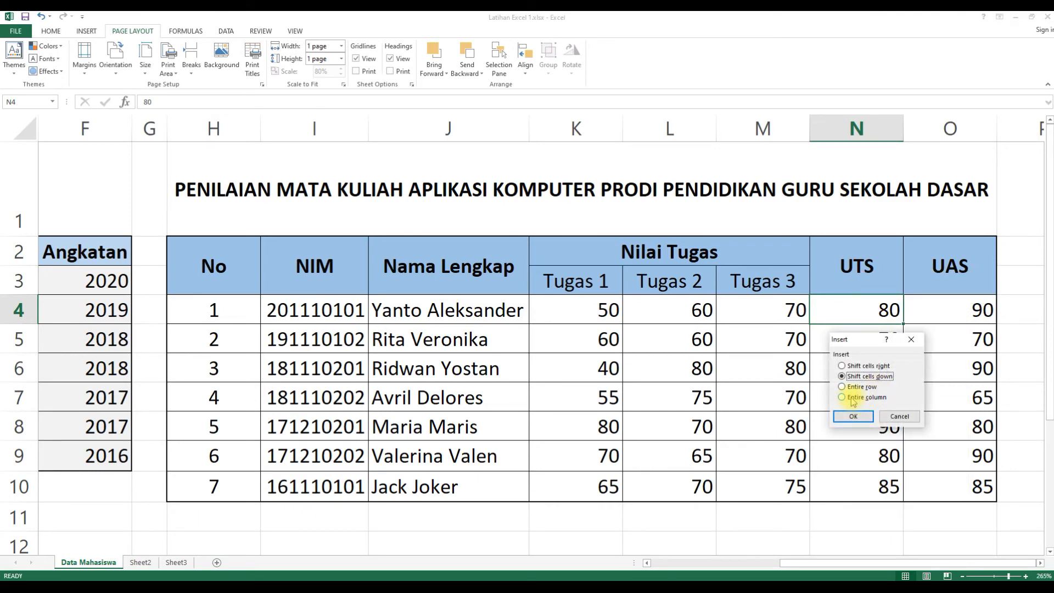
pyautogui.click(853, 418)
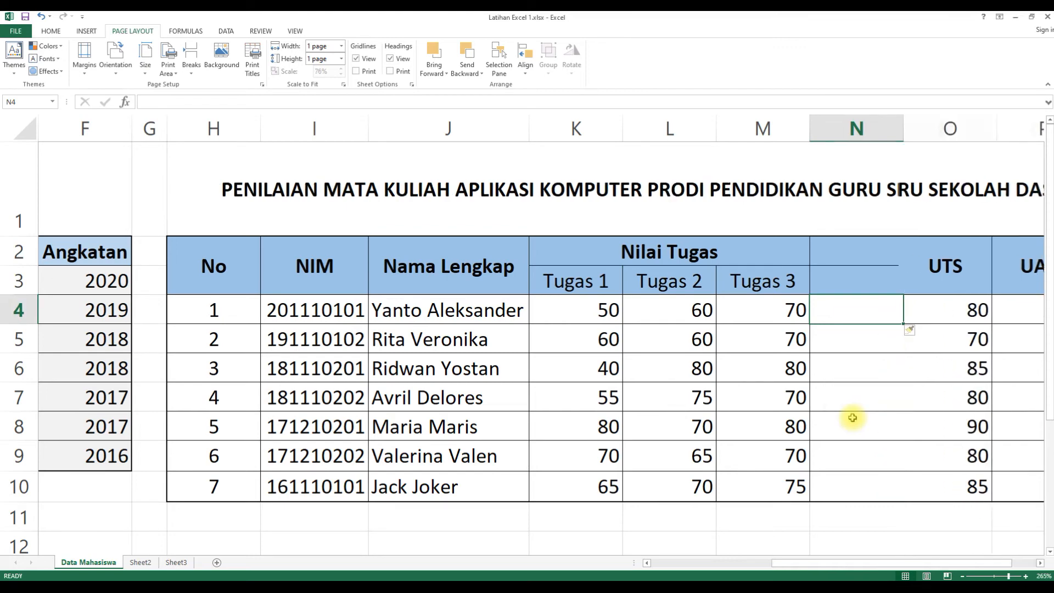
# Merge and center cells N2:N3 above the new column and enter the heading "Nilai Total Tugas".
pyautogui.moveTo(837, 246); pyautogui.dragTo(838, 279)
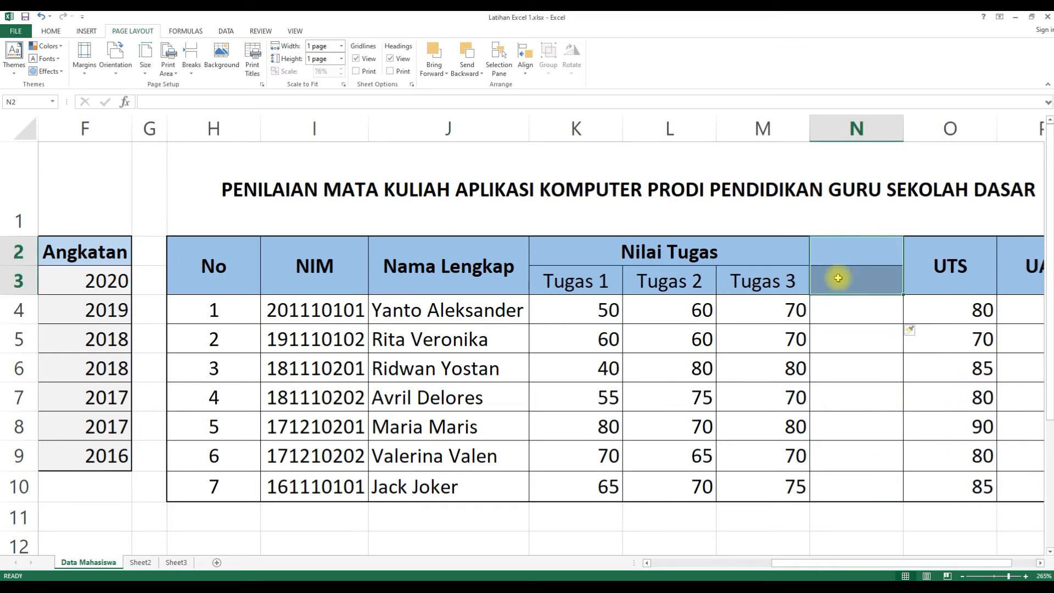
pyautogui.click(48, 30)
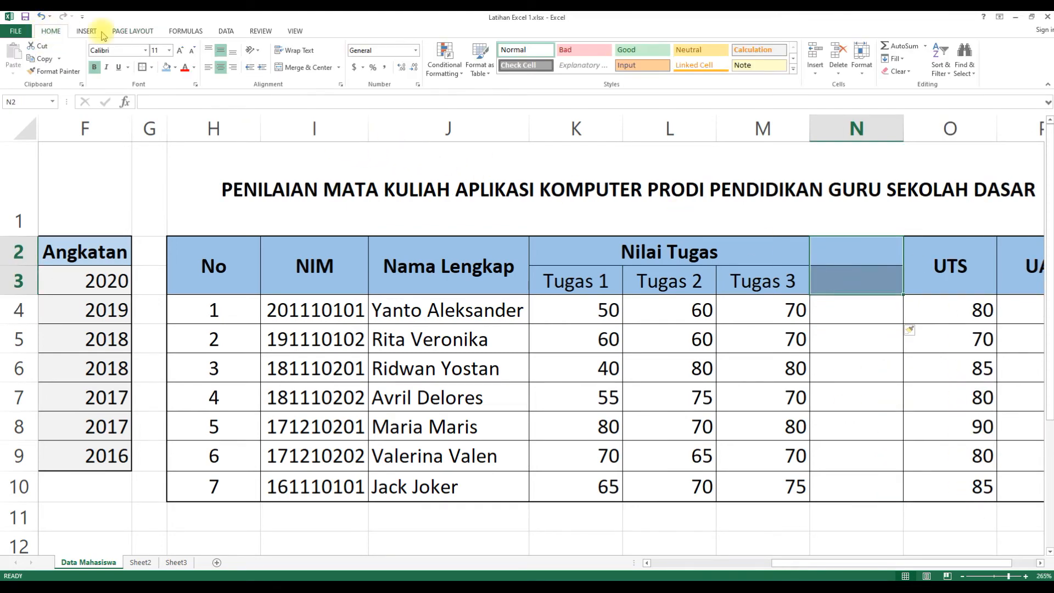
pyautogui.click(304, 67)
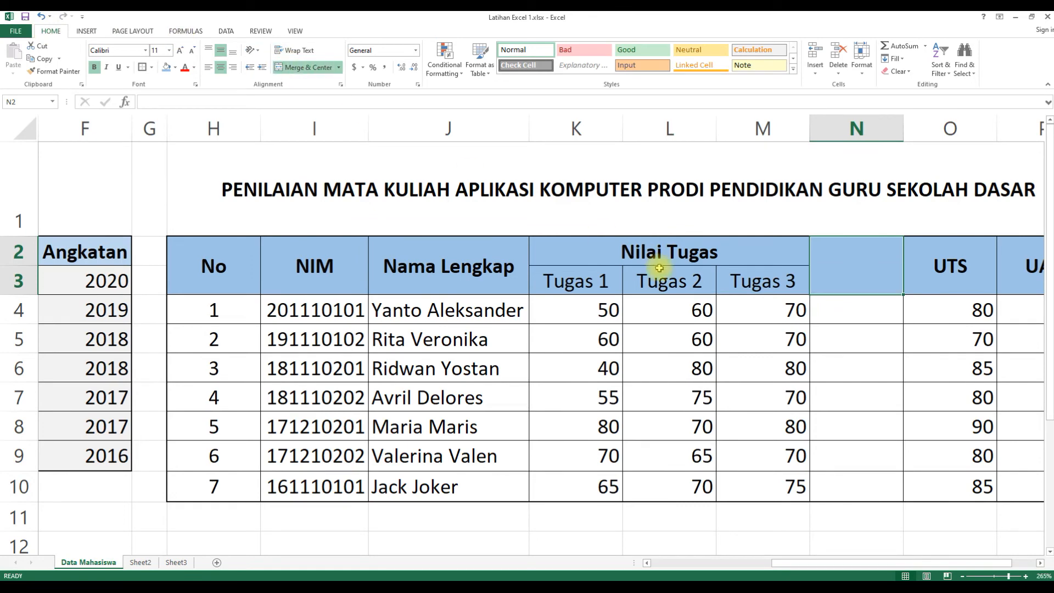
pyautogui.write('Nilai')
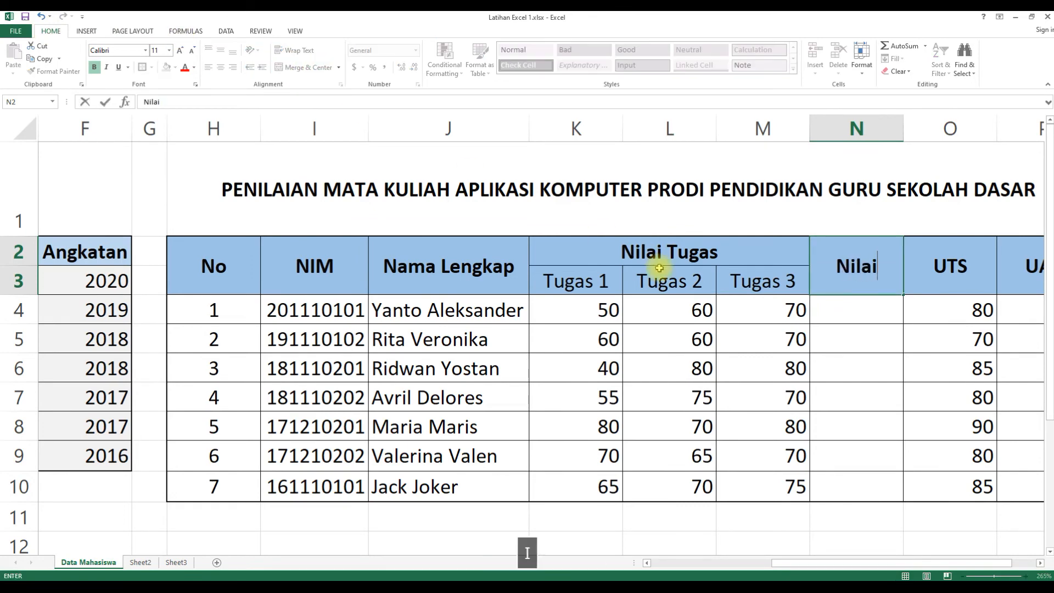
pyautogui.write(' Total Tuga')
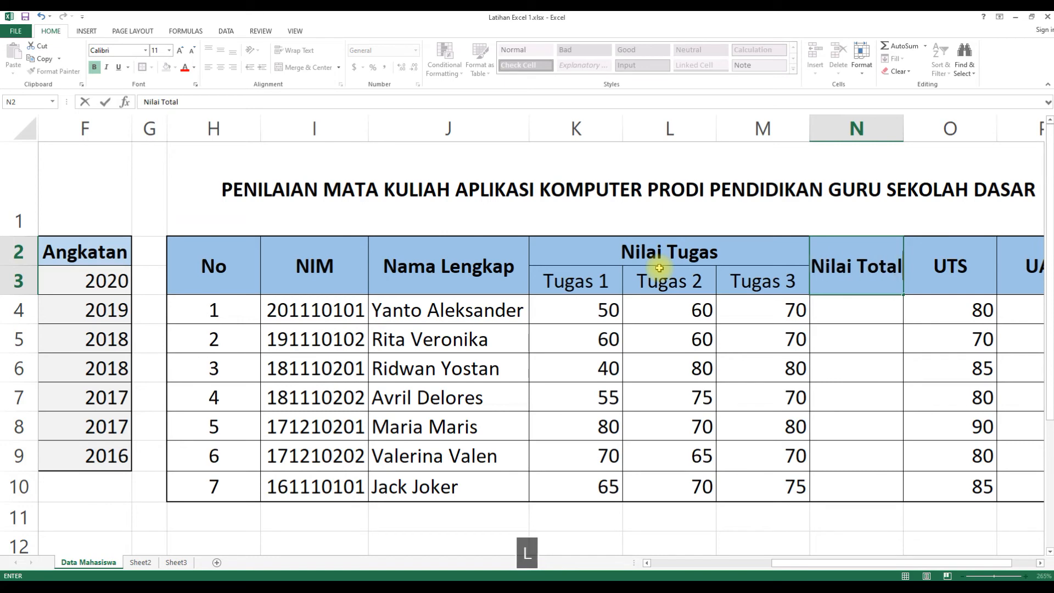
pyautogui.write('s')
pyautogui.press('Return')
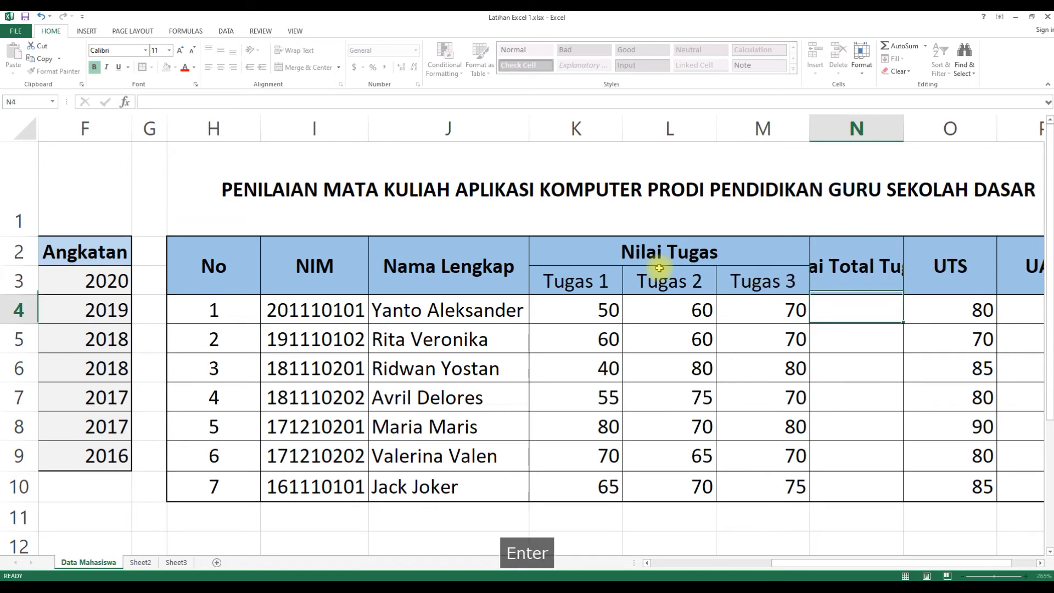
# Wrap the text of the "Nilai Total Tugas" heading and widen column N until the whole heading fits on two lines.
pyautogui.click(832, 273)
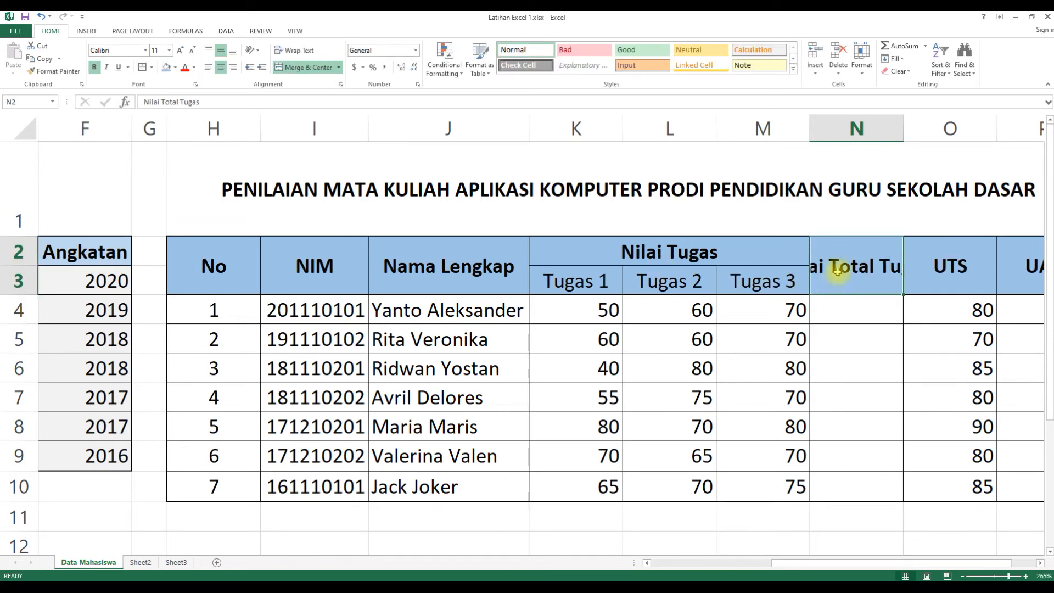
pyautogui.click(294, 50)
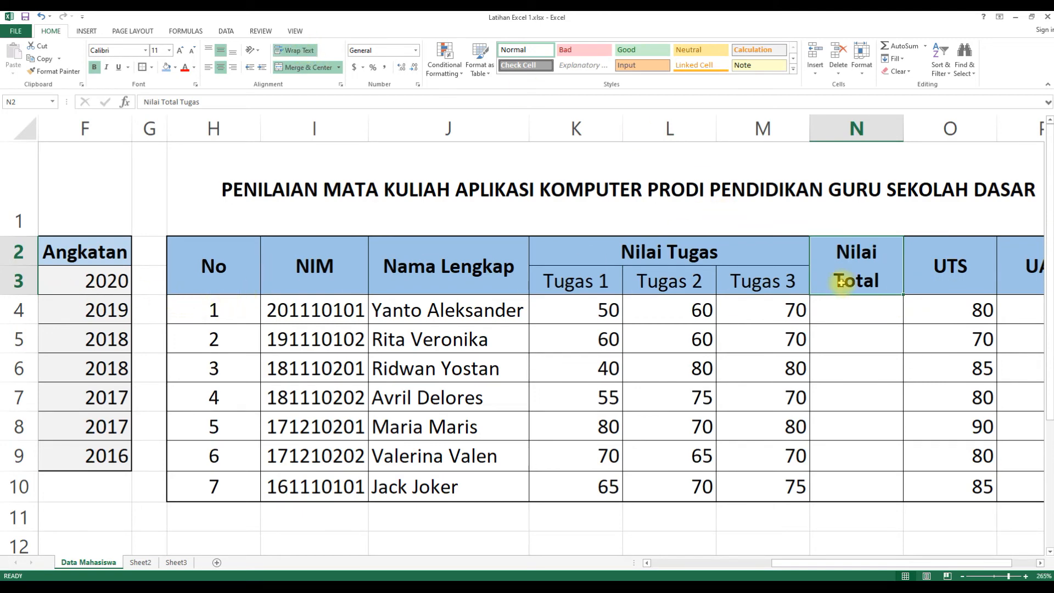
pyautogui.moveTo(237, 264); pyautogui.dragTo(942, 272)
pyautogui.moveTo(807, 564); pyautogui.dragTo(832, 564)
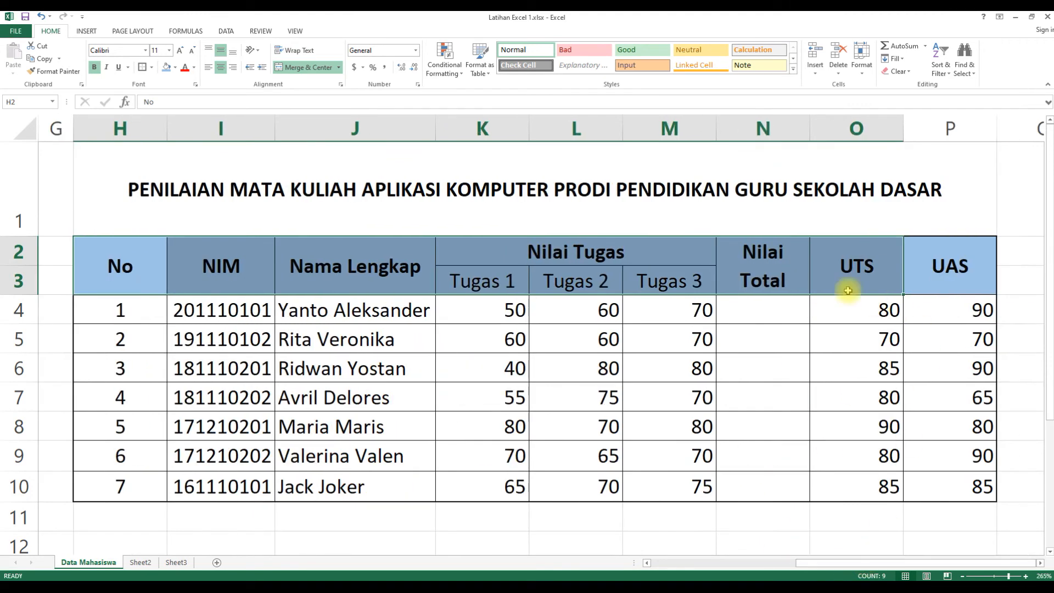
pyautogui.moveTo(812, 120); pyautogui.dragTo(824, 126)
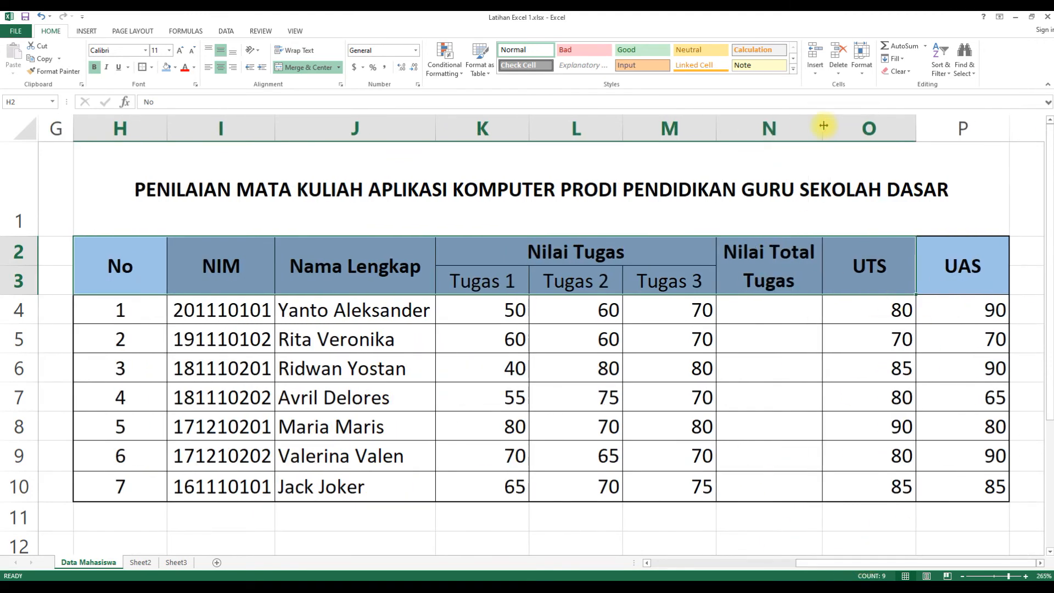
pyautogui.click(771, 337)
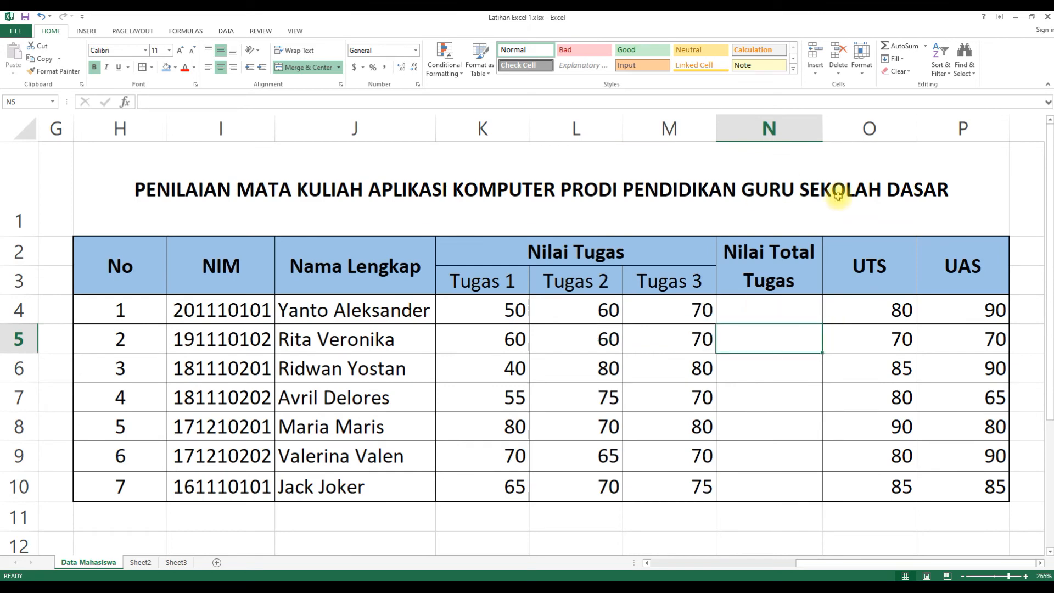
# Make the Tugas 1, Tugas 2 and Tugas 3 headings in K3:M3 bold.
pyautogui.click(778, 308)
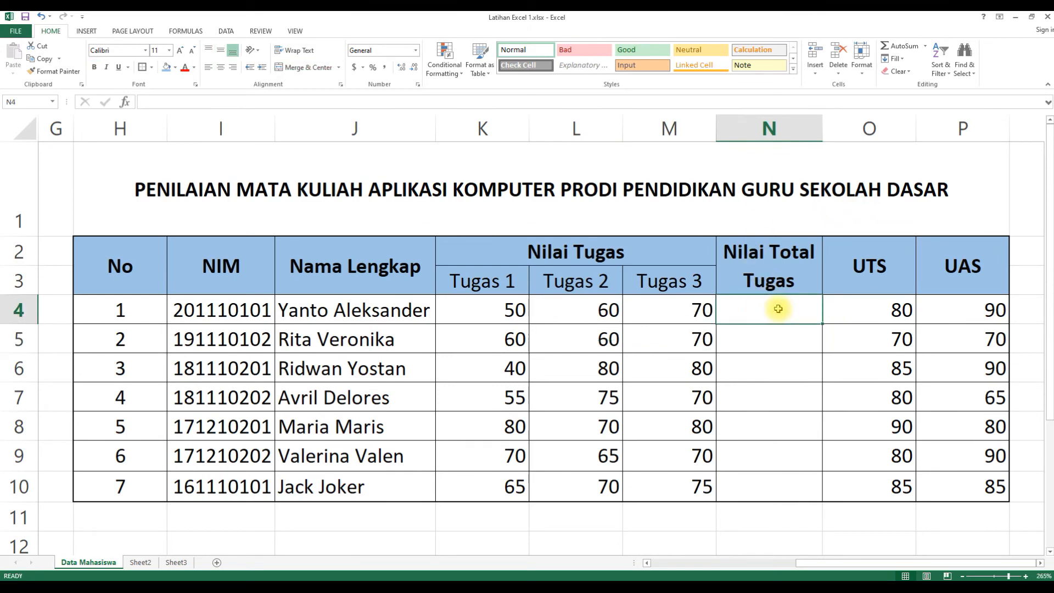
pyautogui.moveTo(478, 287); pyautogui.dragTo(636, 282)
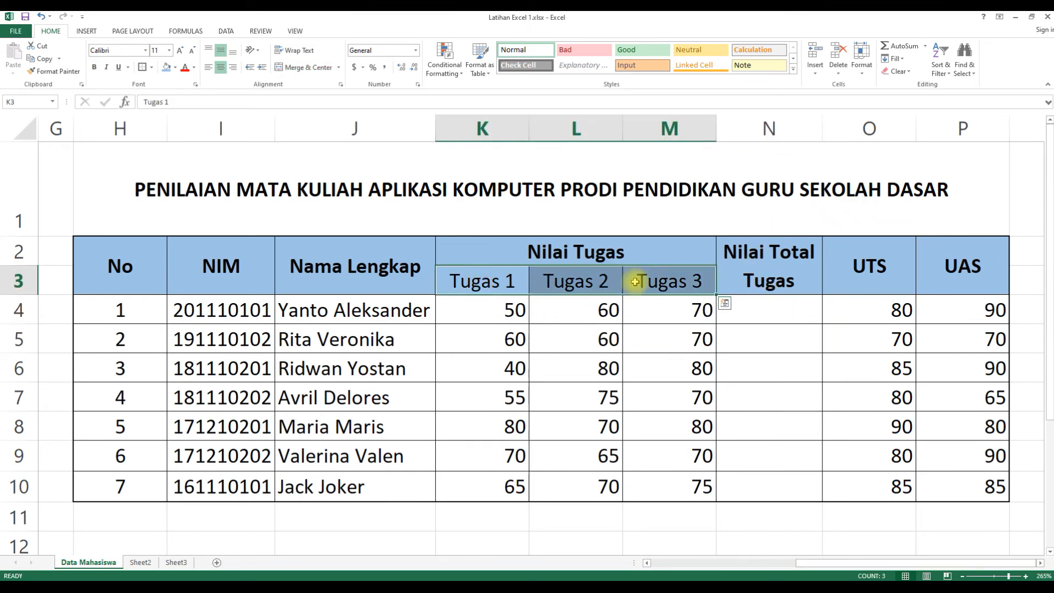
pyautogui.hotkey('ctrl', 'b')
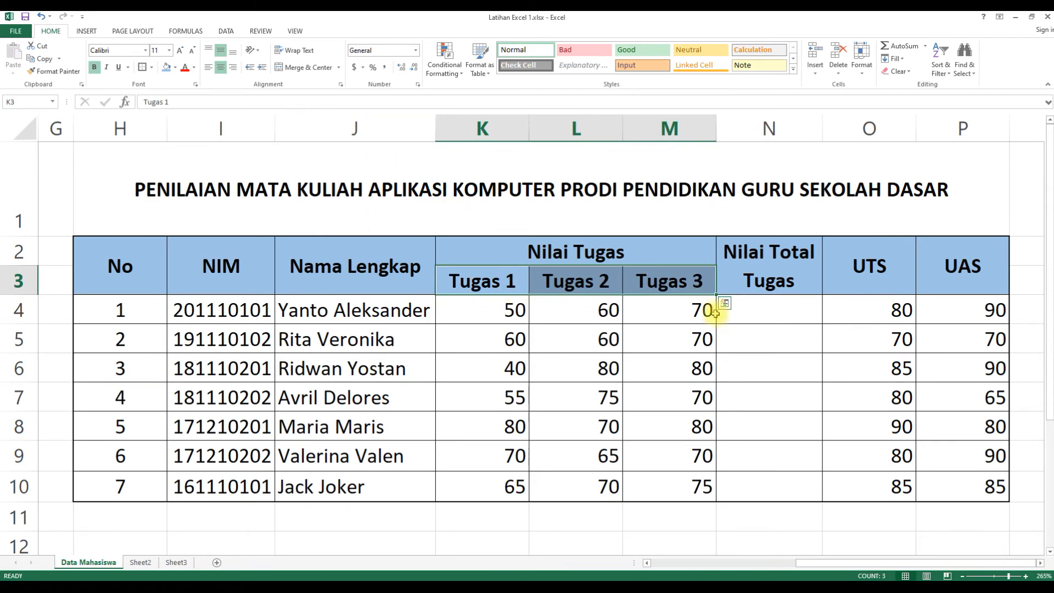
# Enter the formula =SUM(K4:M4) in cell N4 to total the first student's three task scores.
pyautogui.click(762, 323)
pyautogui.write('=')
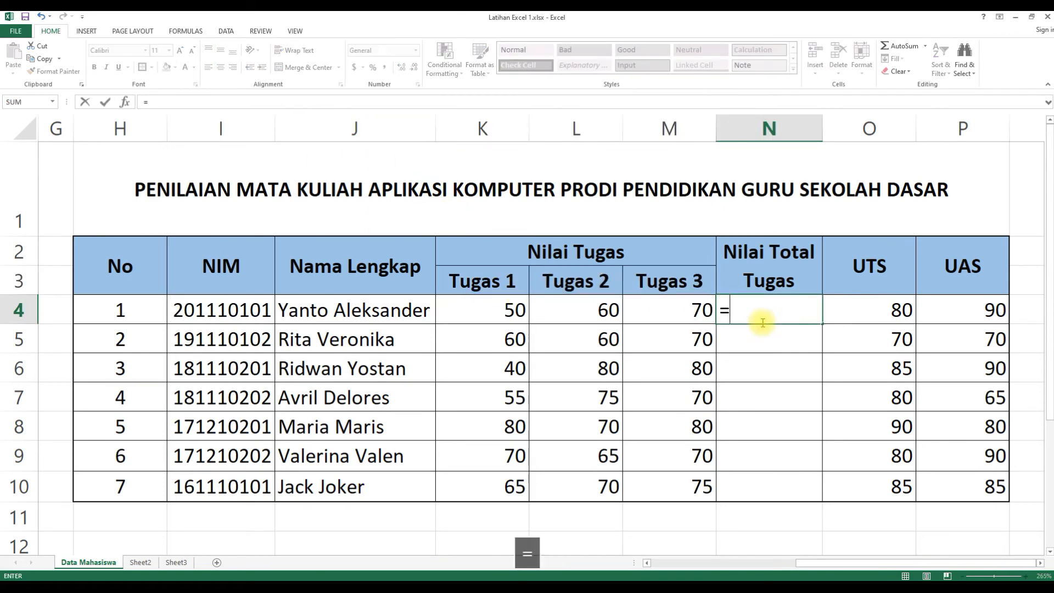
pyautogui.write('SUM(')
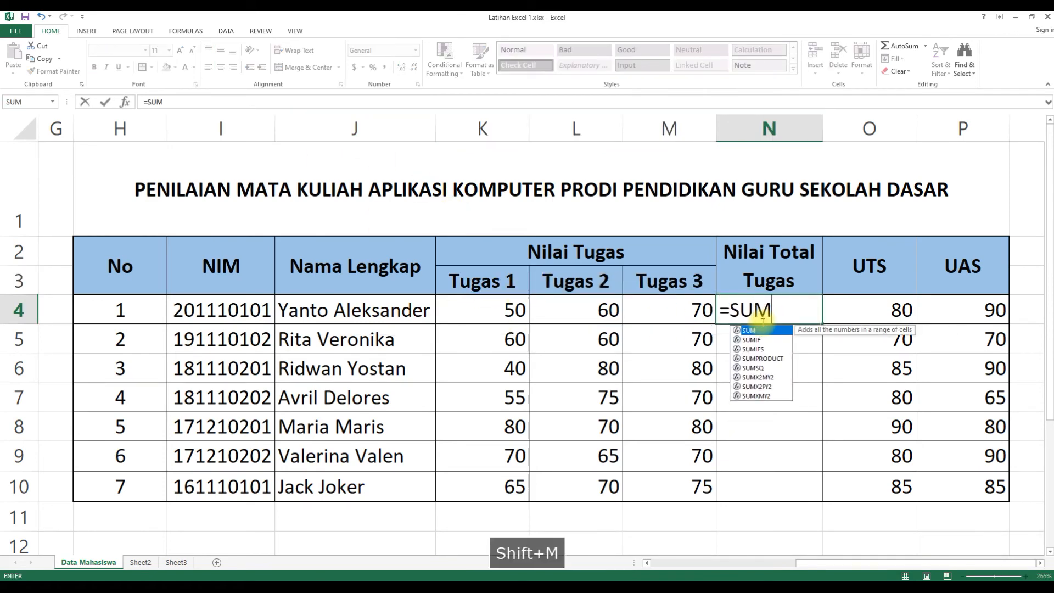
pyautogui.moveTo(515, 309); pyautogui.dragTo(664, 308)
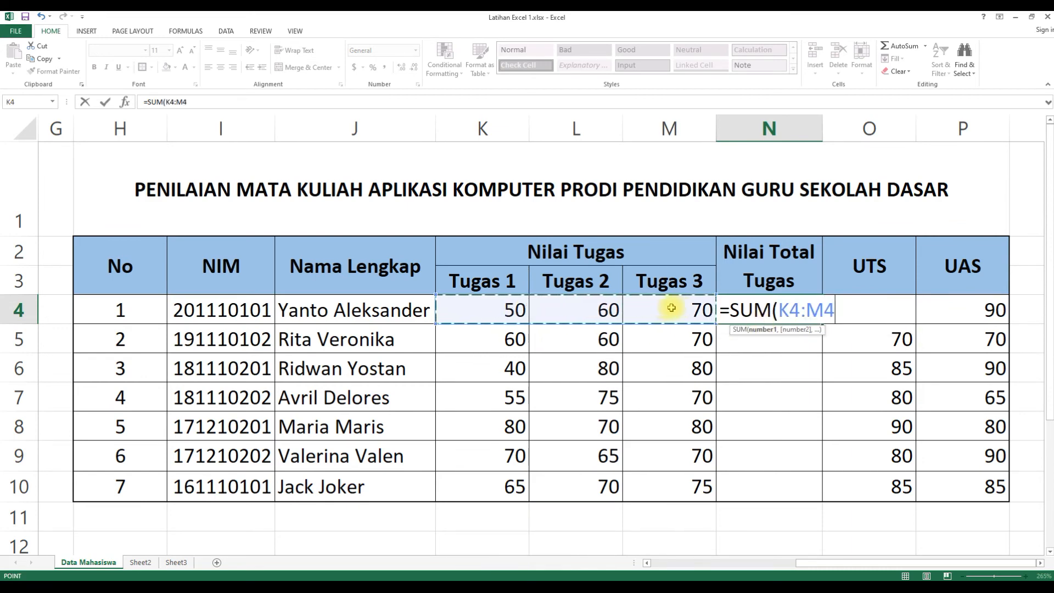
pyautogui.press('Return')
# Change the formula in N4 to =SUM(K4:M4)/3 and fill it down to N10 for all students.
pyautogui.click(781, 314)
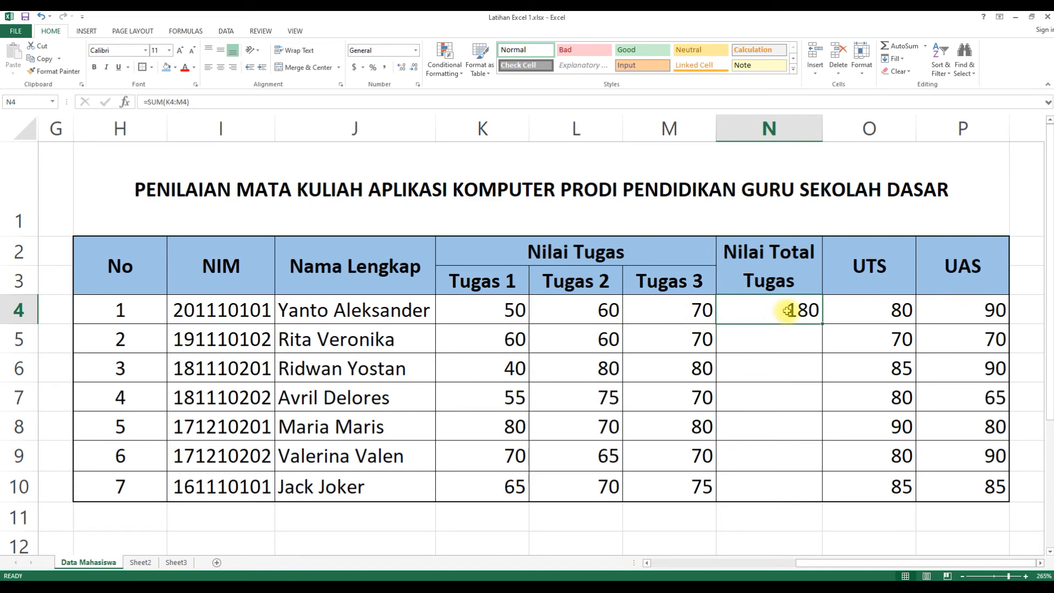
pyautogui.click(211, 104)
pyautogui.write('/3')
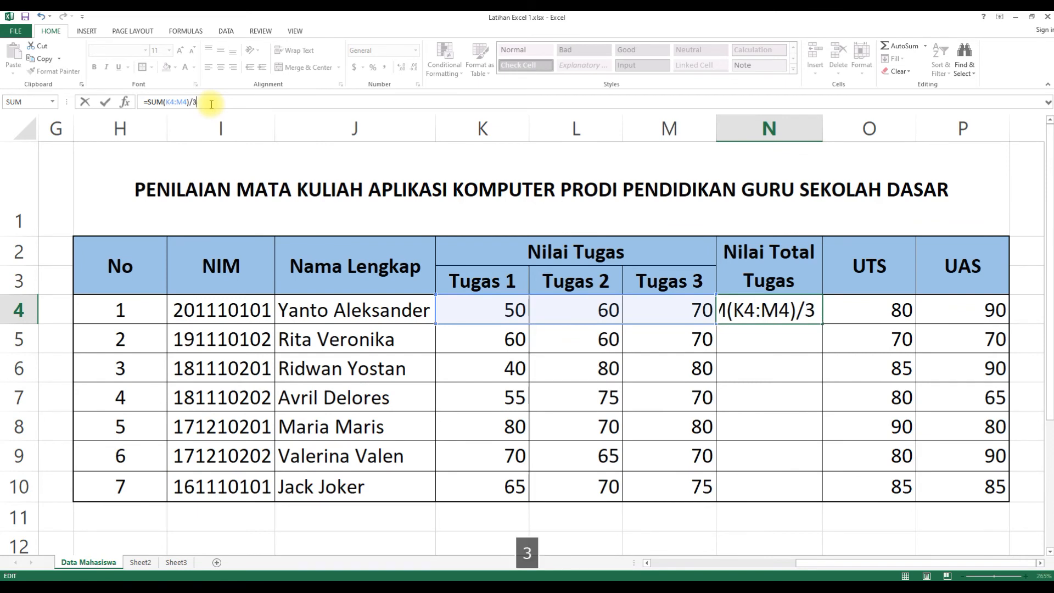
pyautogui.press('Return')
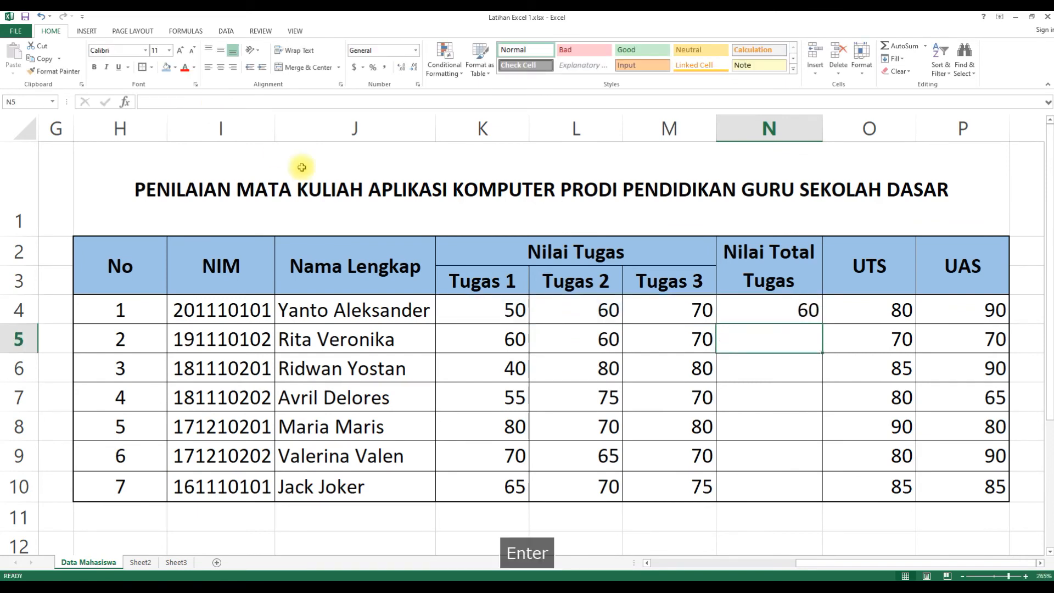
pyautogui.click(806, 308)
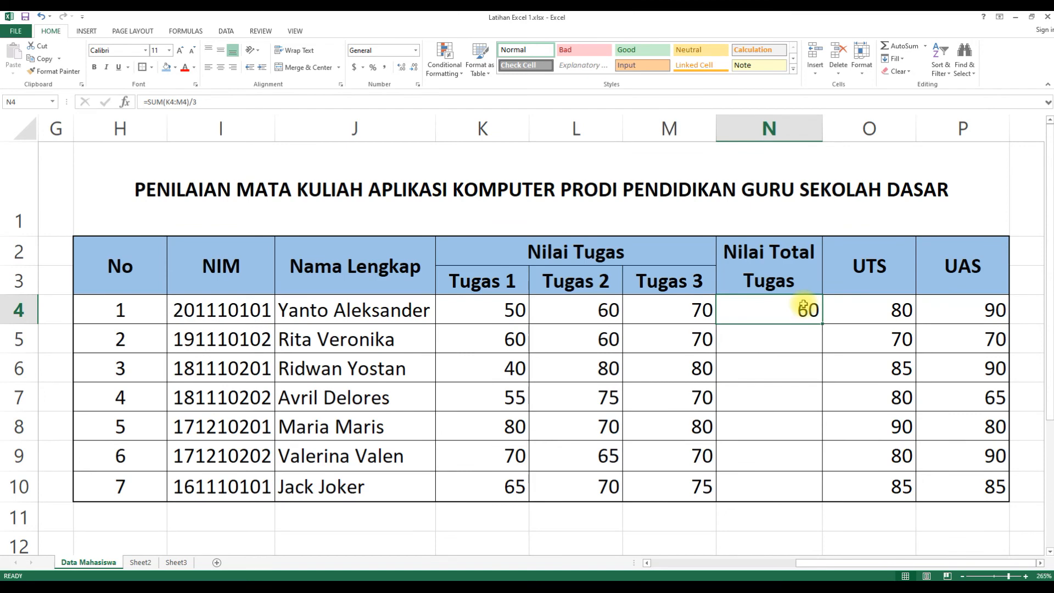
pyautogui.moveTo(823, 324); pyautogui.dragTo(821, 497)
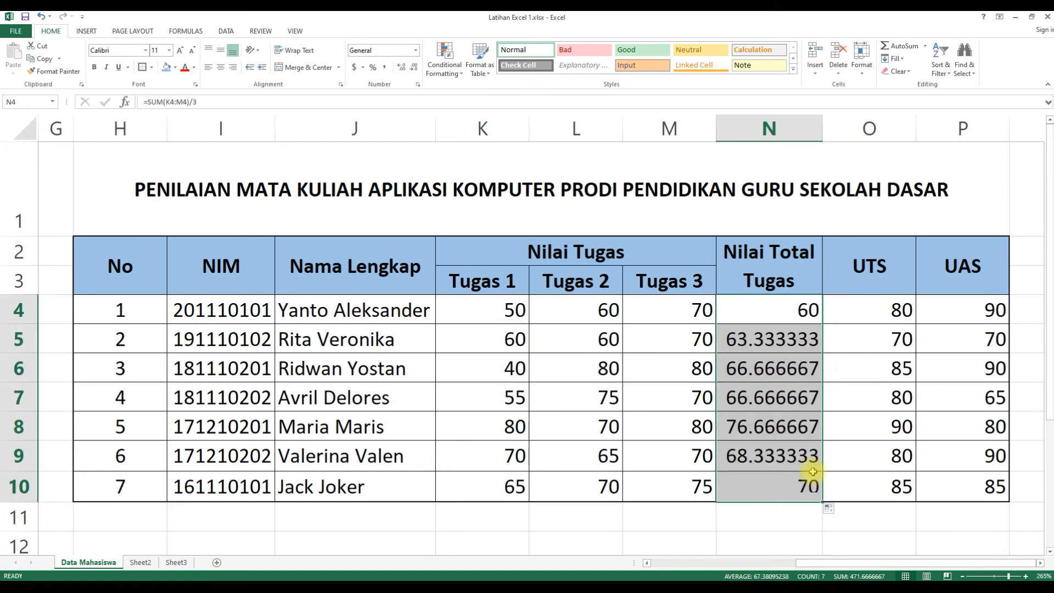
# Check the copied formula of each student in the Nilai Total Tugas column, from N4 to N10.
pyautogui.click(775, 323)
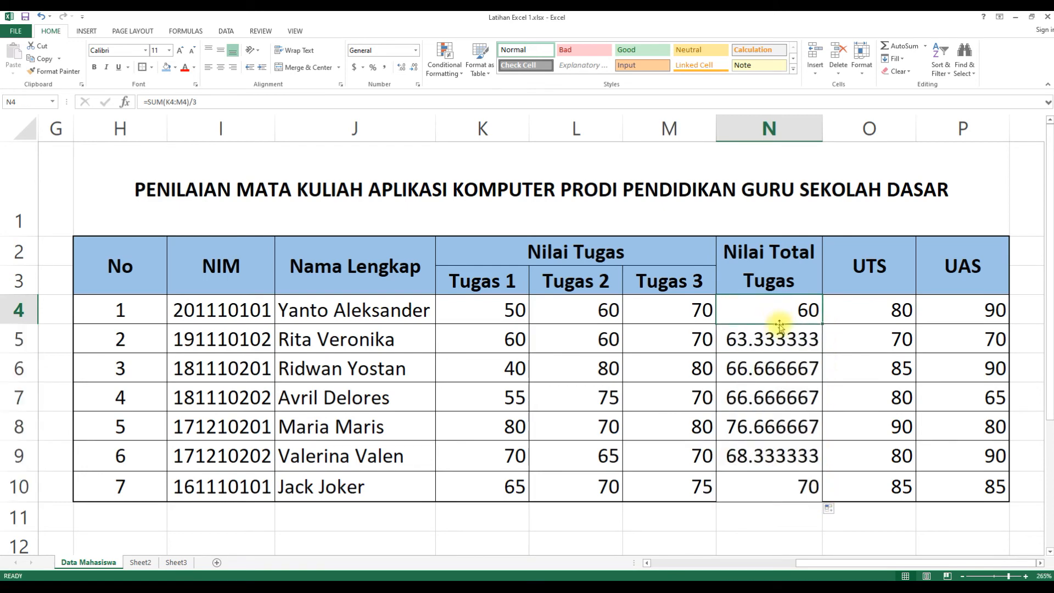
pyautogui.click(776, 330)
pyautogui.click(781, 370)
pyautogui.click(777, 393)
pyautogui.click(781, 429)
pyautogui.click(778, 460)
pyautogui.click(777, 484)
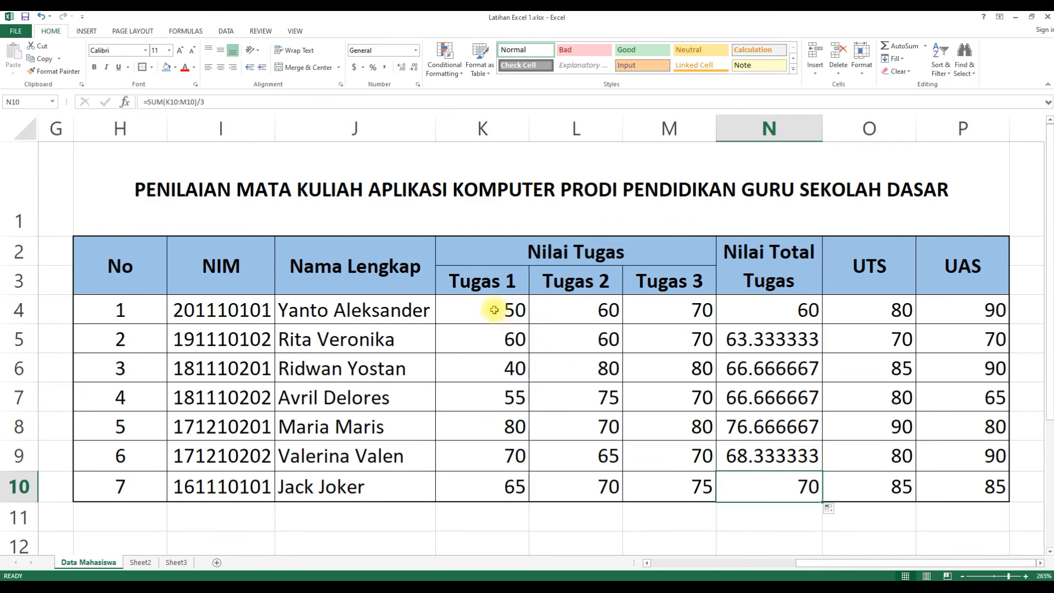
# Compare the students' task scores in columns K to M with their results in the Nilai Total Tugas column.
pyautogui.moveTo(493, 309); pyautogui.dragTo(673, 311)
pyautogui.moveTo(482, 337); pyautogui.dragTo(675, 340)
pyautogui.moveTo(486, 373); pyautogui.dragTo(666, 377)
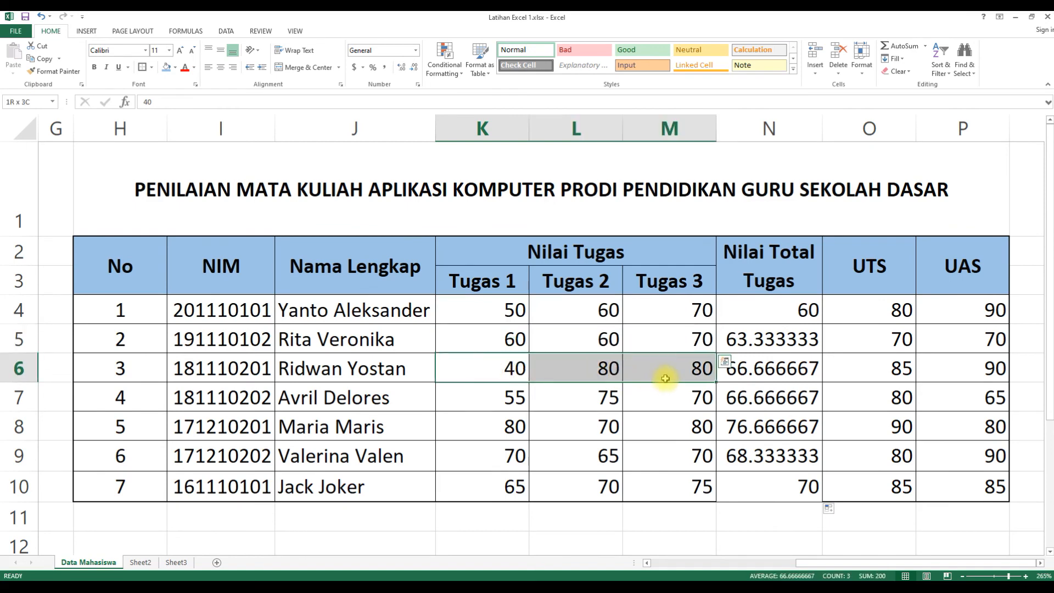
pyautogui.moveTo(487, 410); pyautogui.dragTo(698, 406)
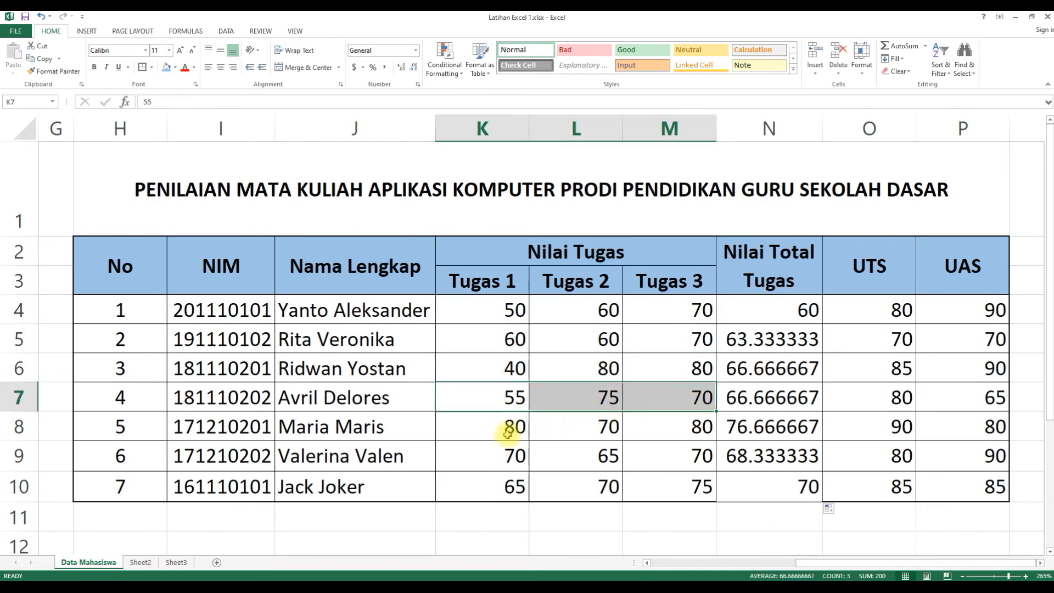
pyautogui.moveTo(482, 487); pyautogui.dragTo(668, 488)
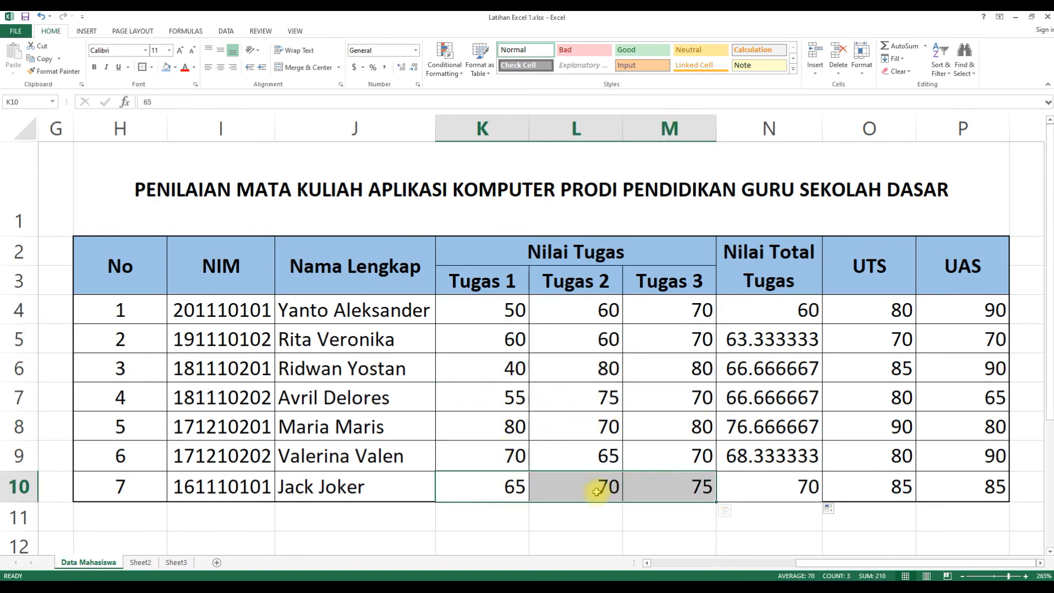
pyautogui.click(797, 494)
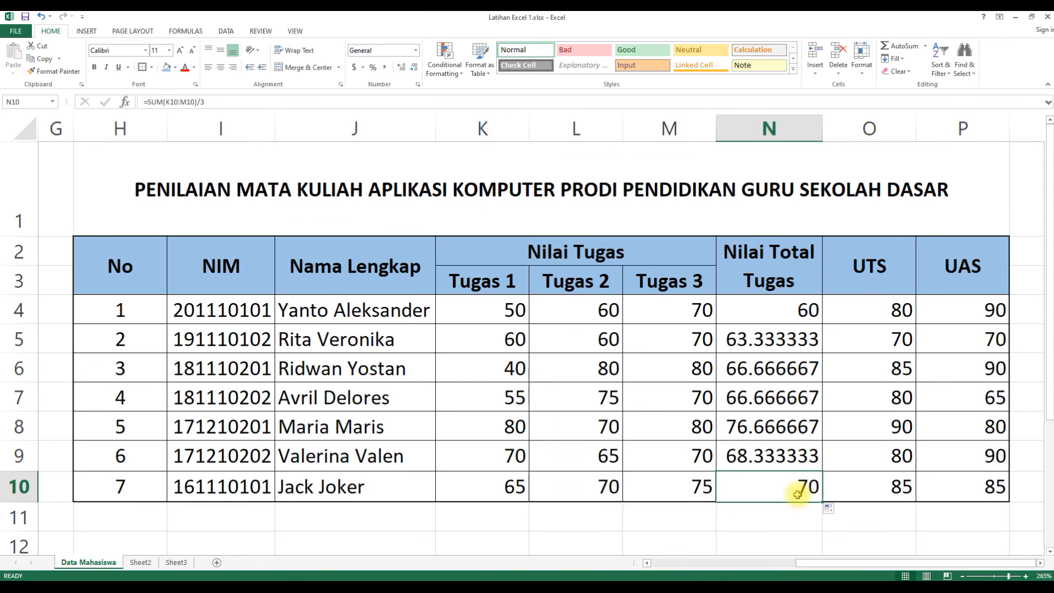
pyautogui.moveTo(757, 317); pyautogui.dragTo(765, 483)
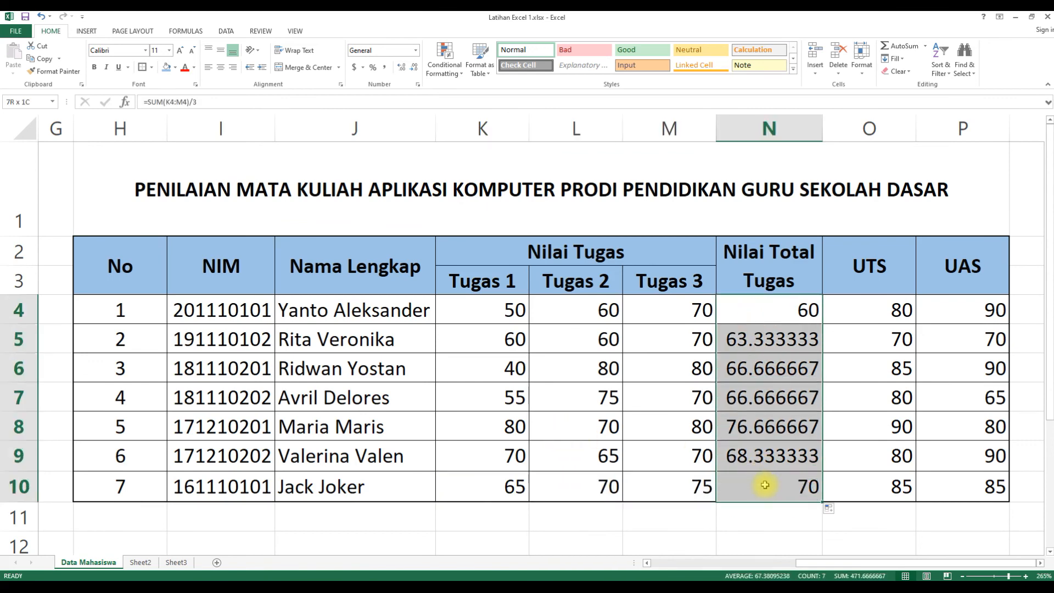
pyautogui.click(769, 358)
pyautogui.click(753, 339)
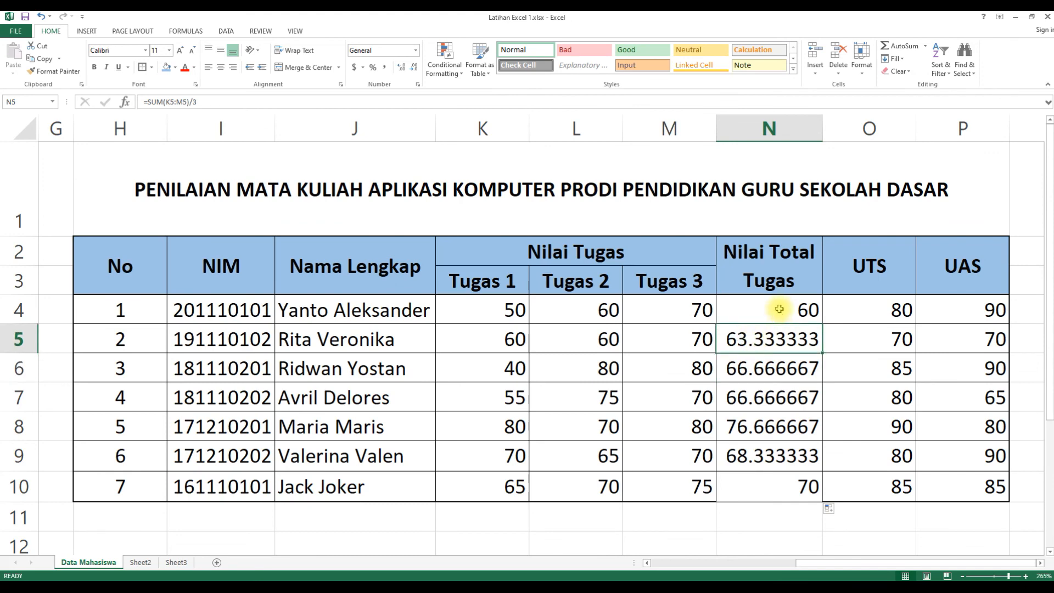
# Format the Nilai Total Tugas results in N4:N10 to show two decimal places.
pyautogui.moveTo(780, 309); pyautogui.dragTo(774, 487)
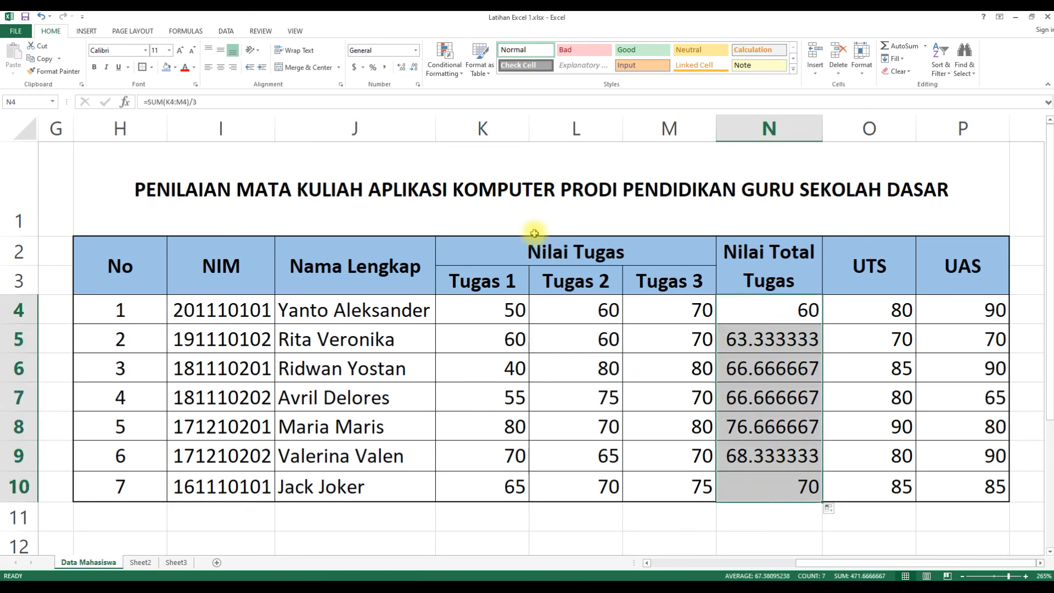
pyautogui.click(403, 68)
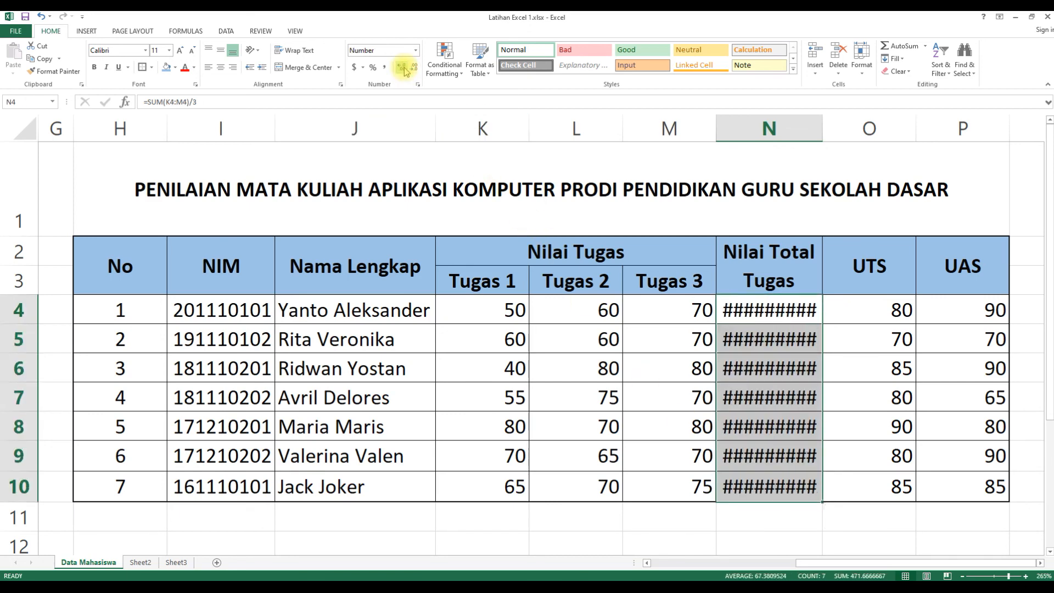
pyautogui.click(412, 69)
pyautogui.click(413, 68)
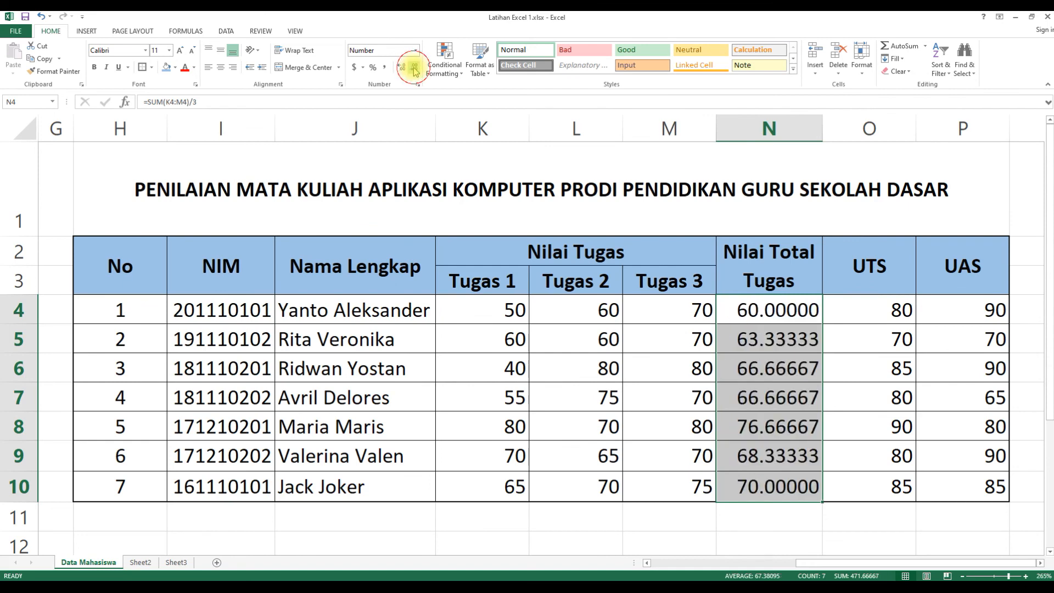
pyautogui.click(413, 68)
pyautogui.click(414, 69)
pyautogui.click(414, 68)
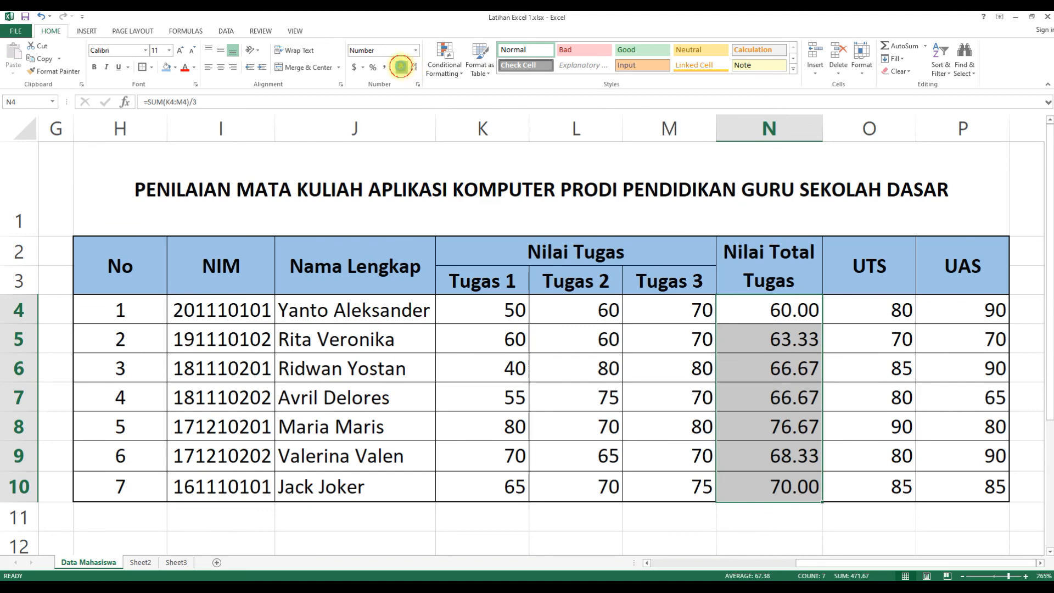
pyautogui.click(402, 69)
pyautogui.click(415, 69)
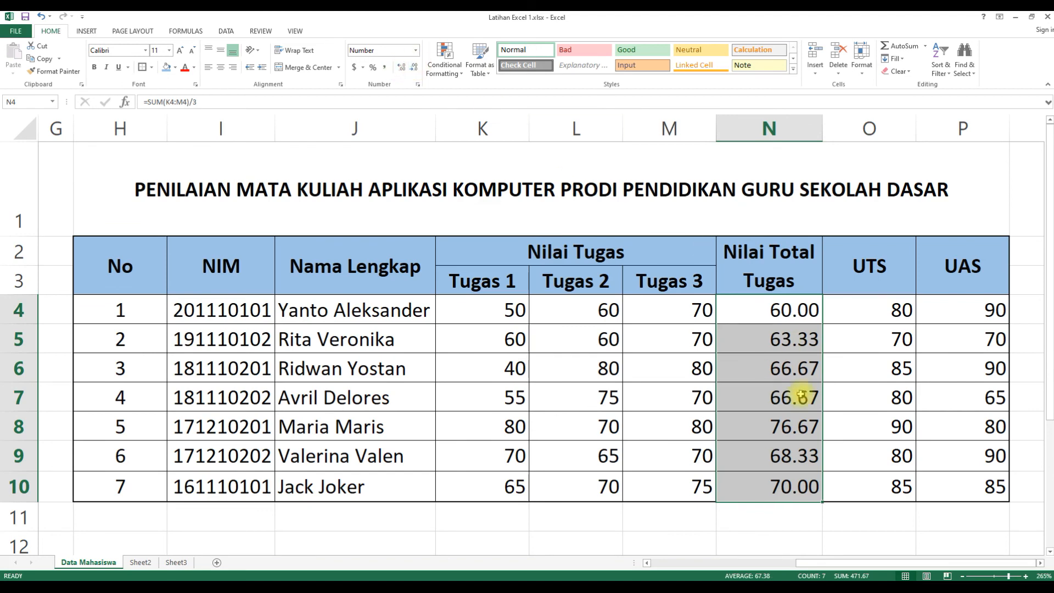
# Review the formulas behind the last and first results of the Nilai Total Tugas column.
pyautogui.click(785, 484)
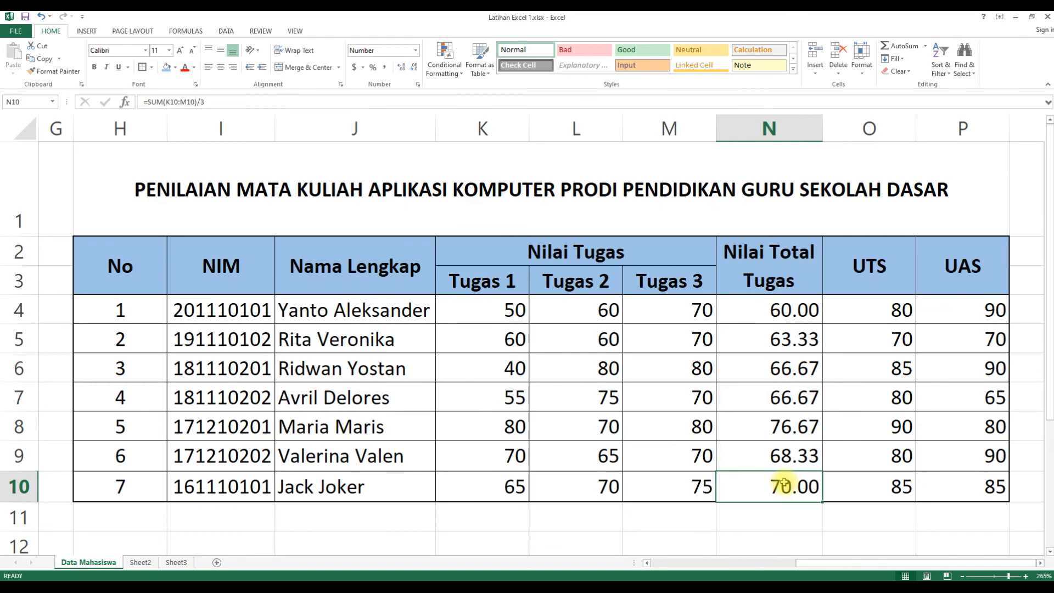
pyautogui.click(763, 312)
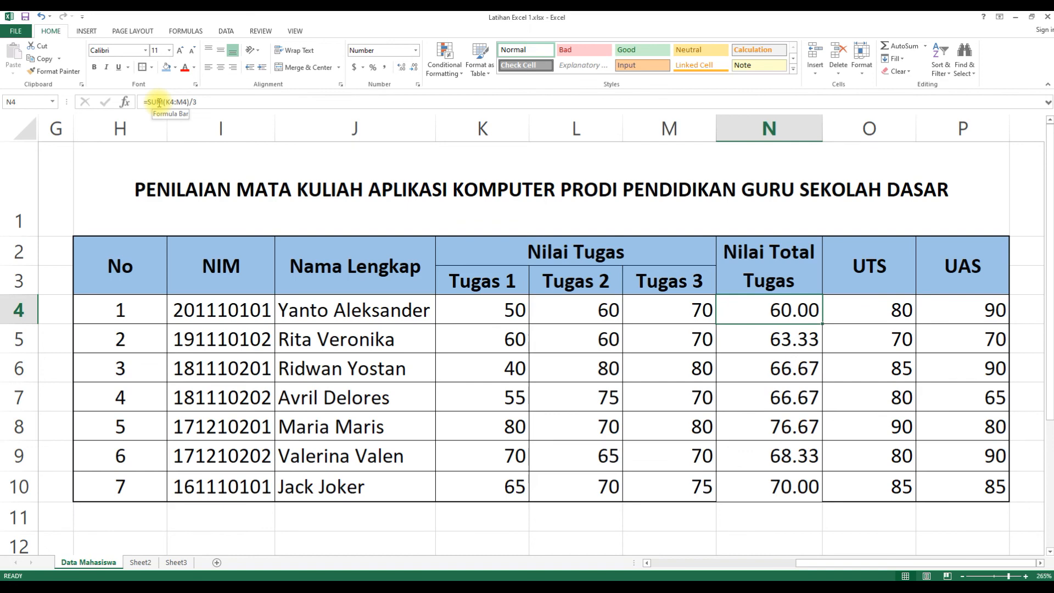
pyautogui.click(697, 511)
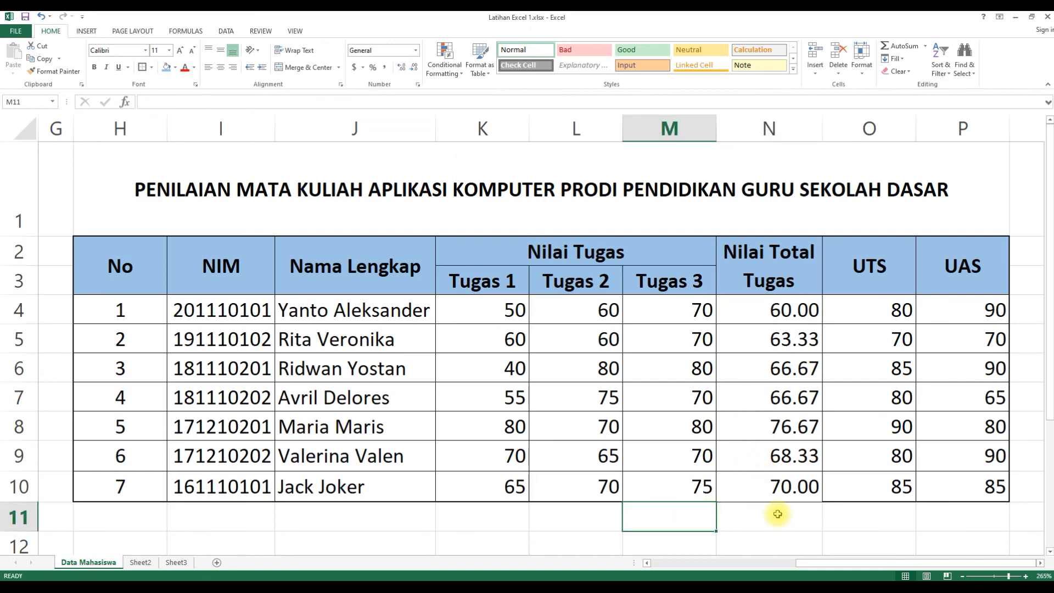